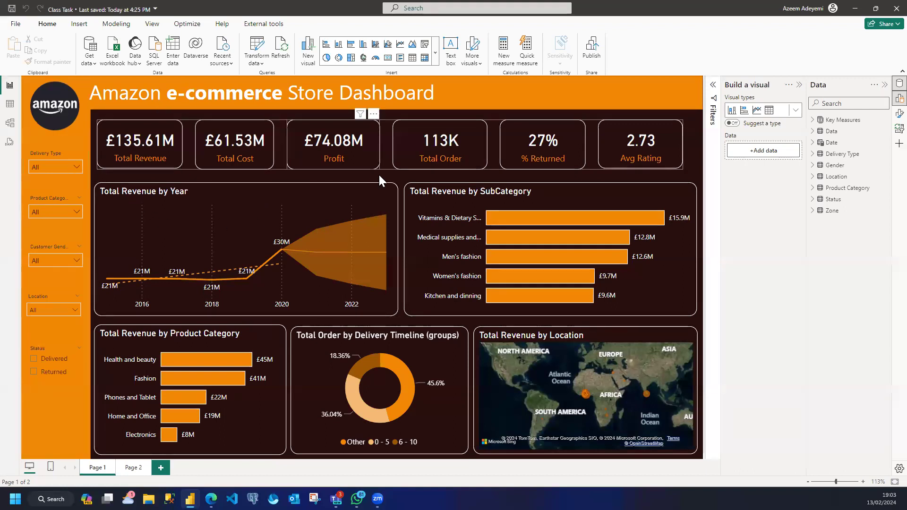
Add a new blank page to the report, and return to the Page 1 dashboard
left_click(160, 468)
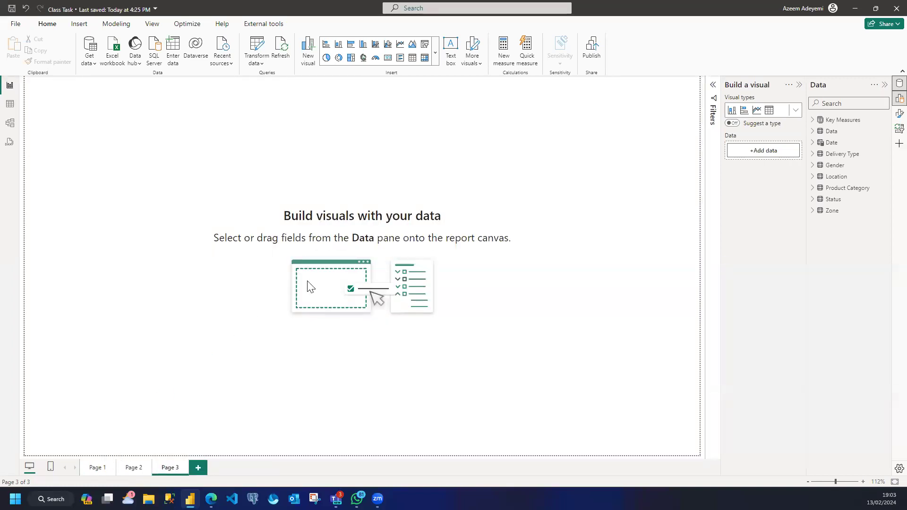
left_click(96, 468)
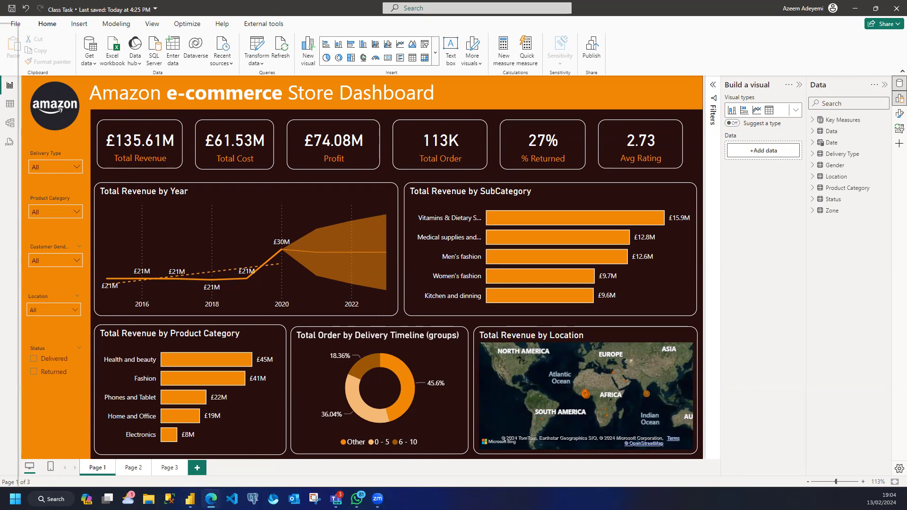
Switch to Adobe Color in the maximized browser and examine the first two hex codes of the theme extracted from the Amazon logo
left_click(211, 499)
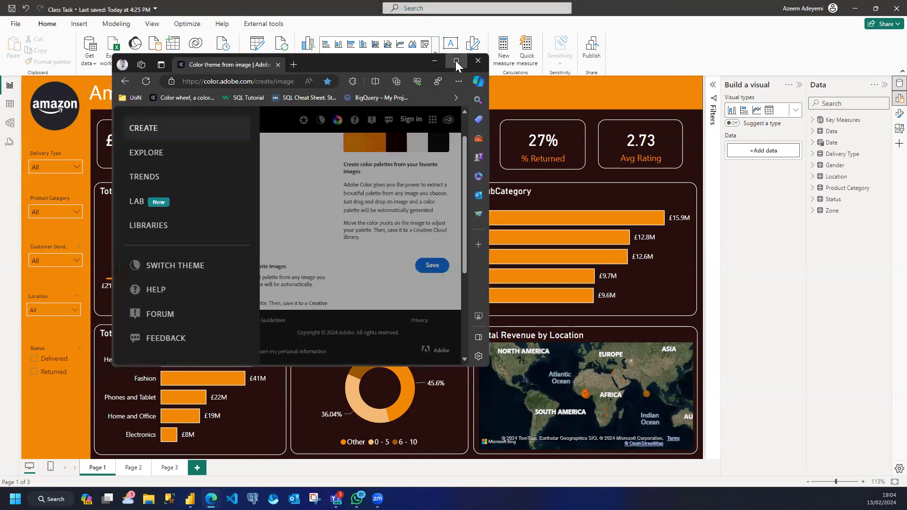
left_click(456, 61)
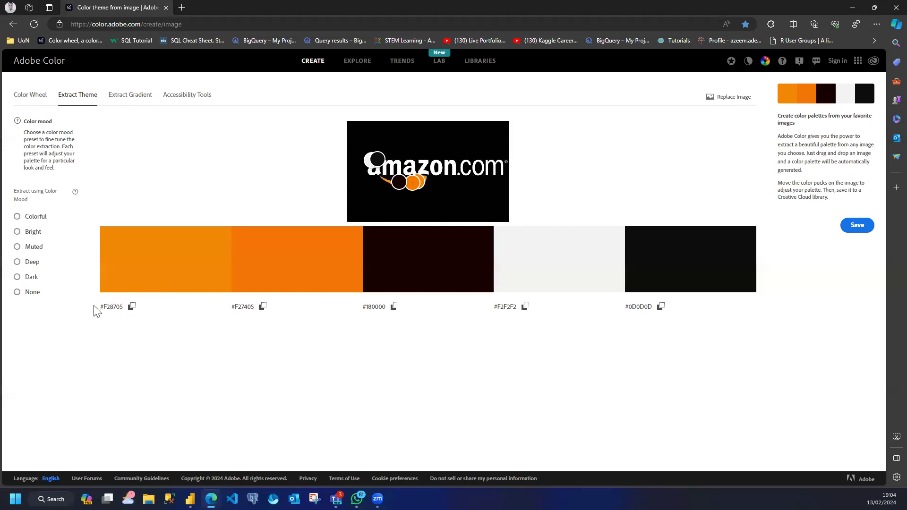
left_click(110, 307)
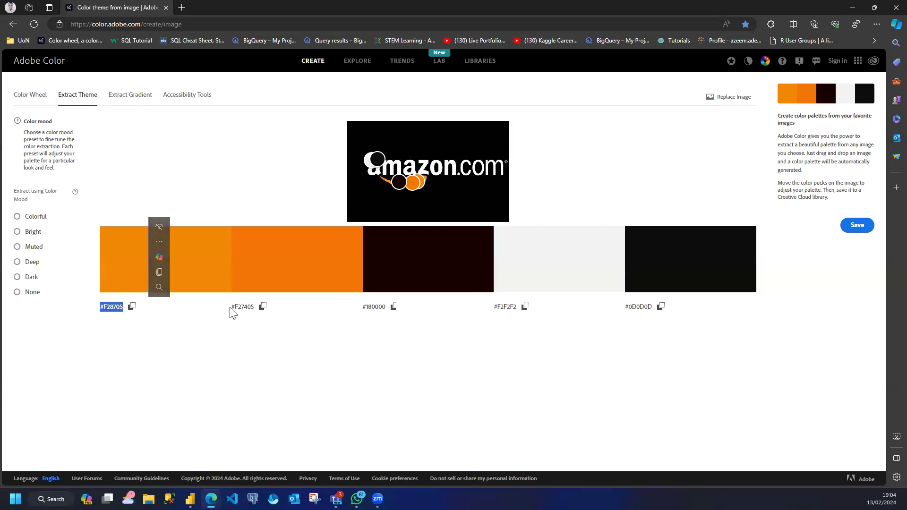
left_click(236, 321)
left_click_drag(222, 307, 271, 310)
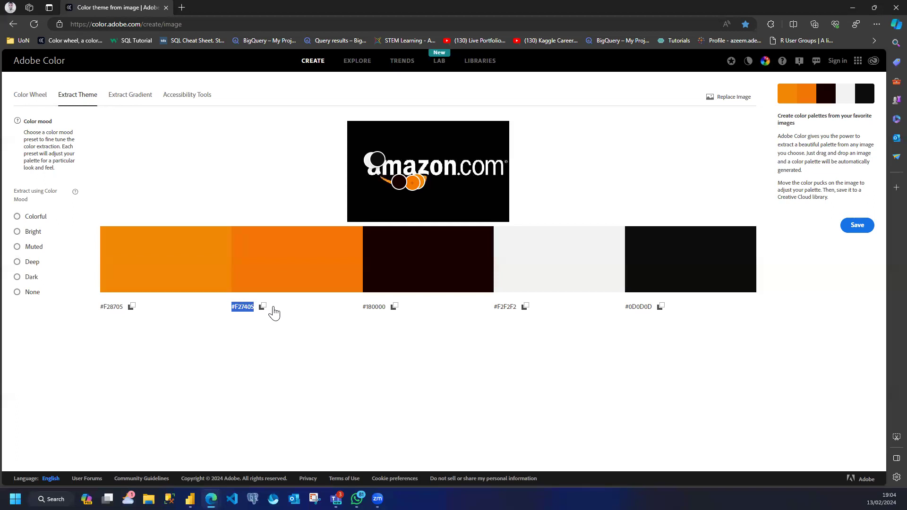
left_click(263, 307)
Reload Adobe Color to clear the extracted theme, look at the color wheel, and return to Extract Theme
left_click(36, 27)
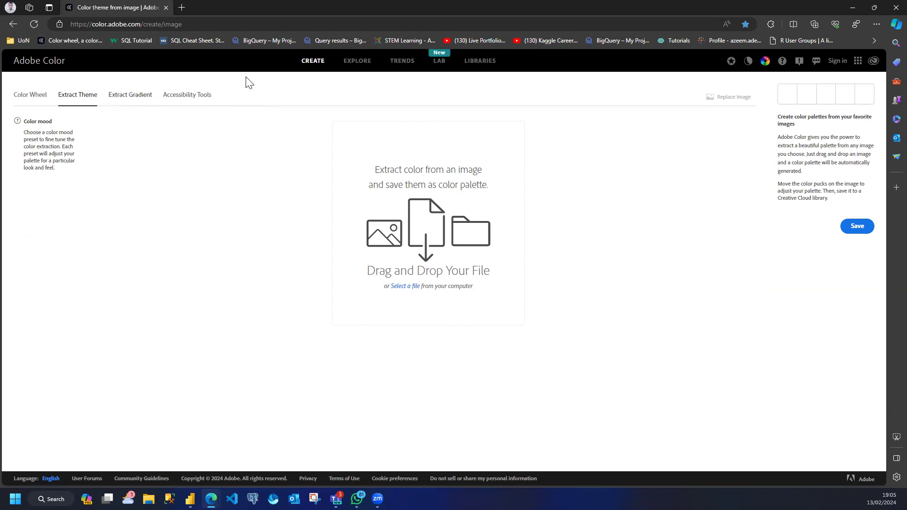
left_click(30, 96)
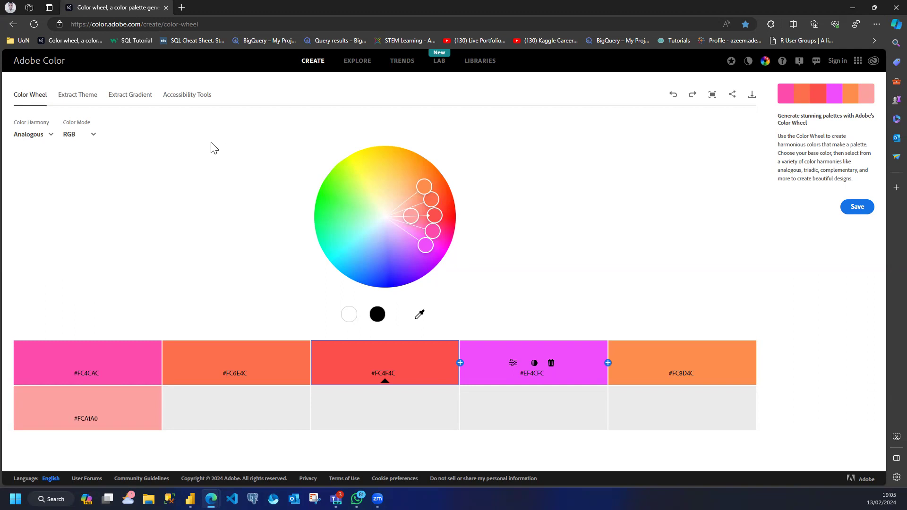
left_click(73, 101)
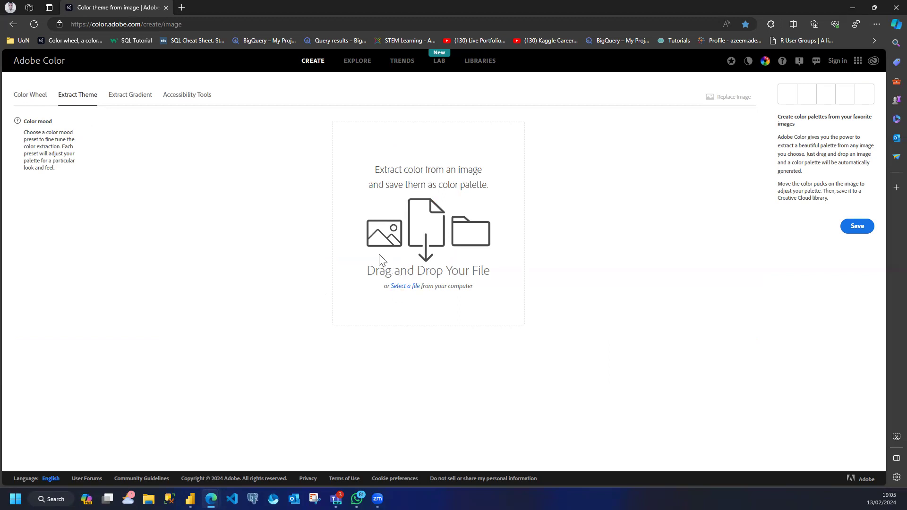
Extract a color theme from the "amazon logo" image in Downloads and shift the third color marker to dark maroon #280000
left_click_drag(375, 171, 478, 176)
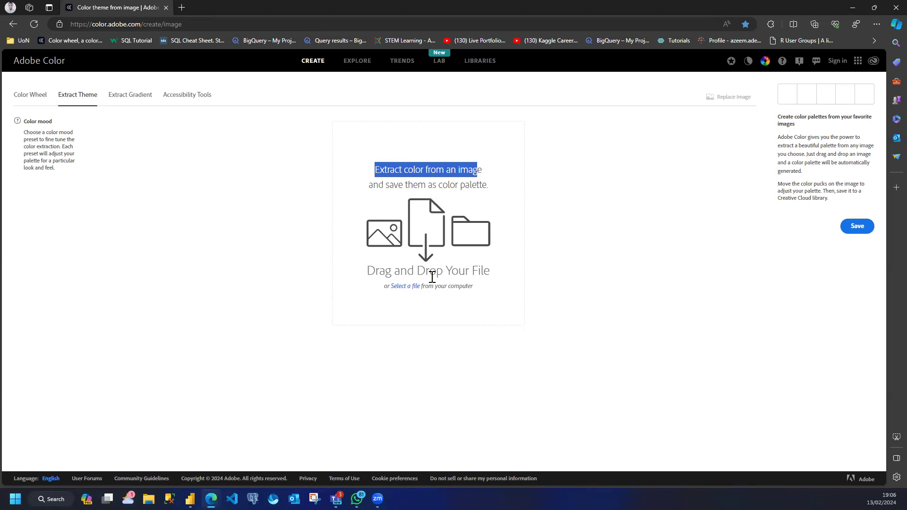
left_click(401, 287)
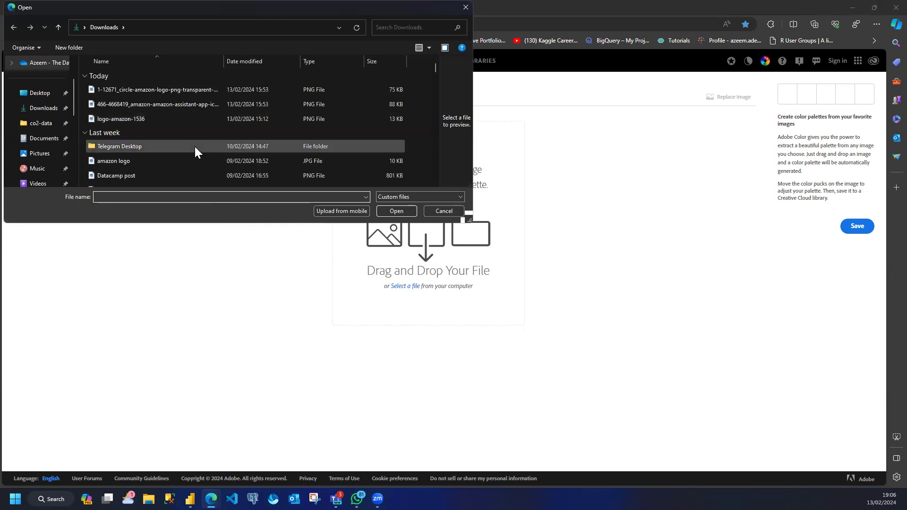
left_click(133, 118)
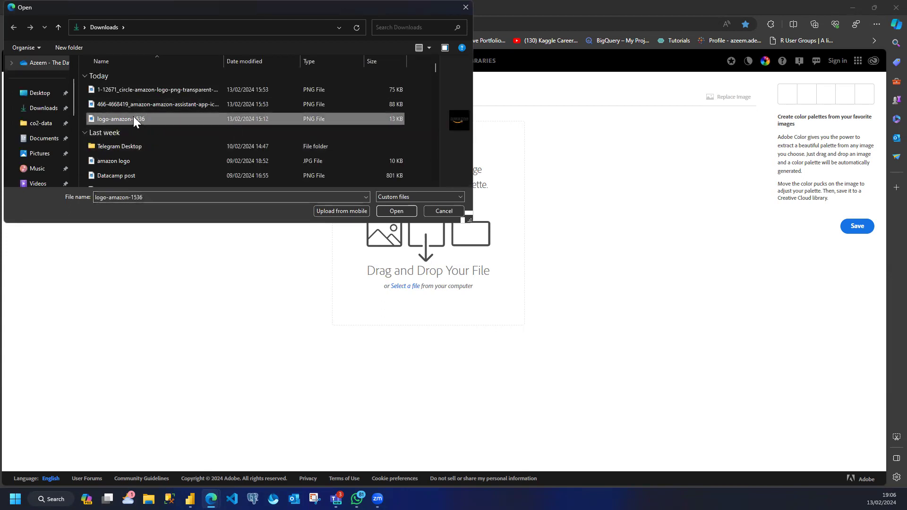
left_click(125, 162)
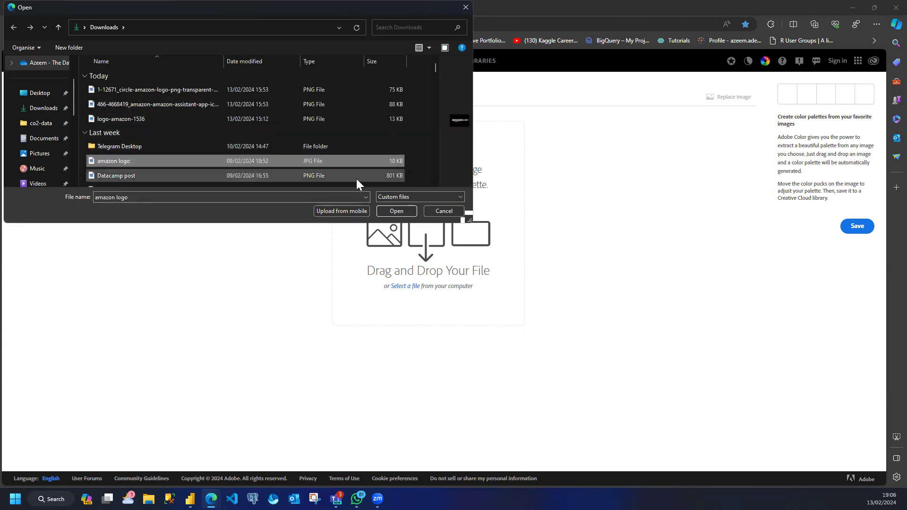
left_click(392, 211)
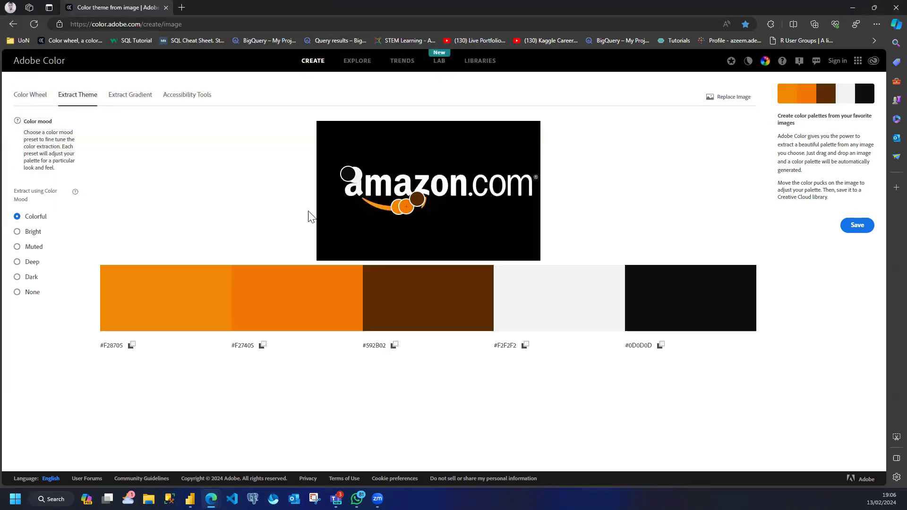
mouse_move(419, 202)
left_mouse_down()
mouse_move(440, 187)
mouse_move(416, 205)
left_mouse_up()
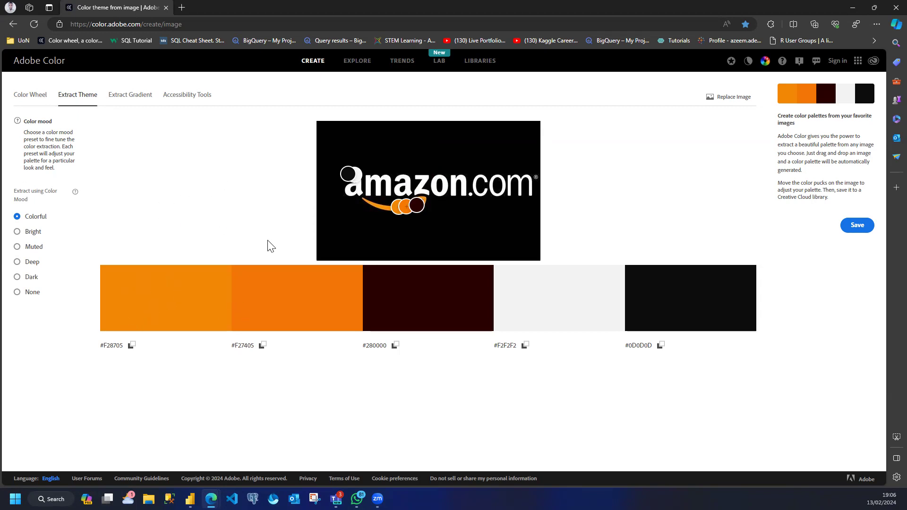
Switch back to Power BI and add a card visual showing the Total Revenue measure on Page 3
key("alt+Tab")
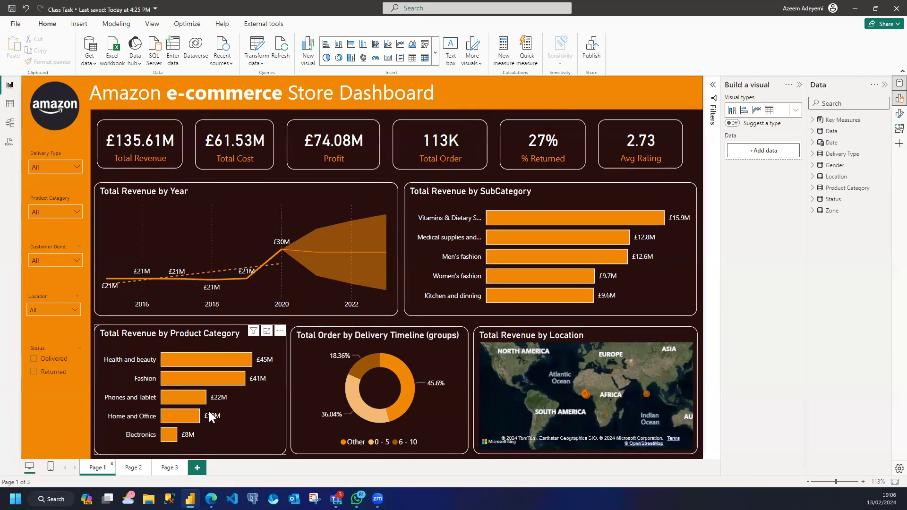
left_click(168, 468)
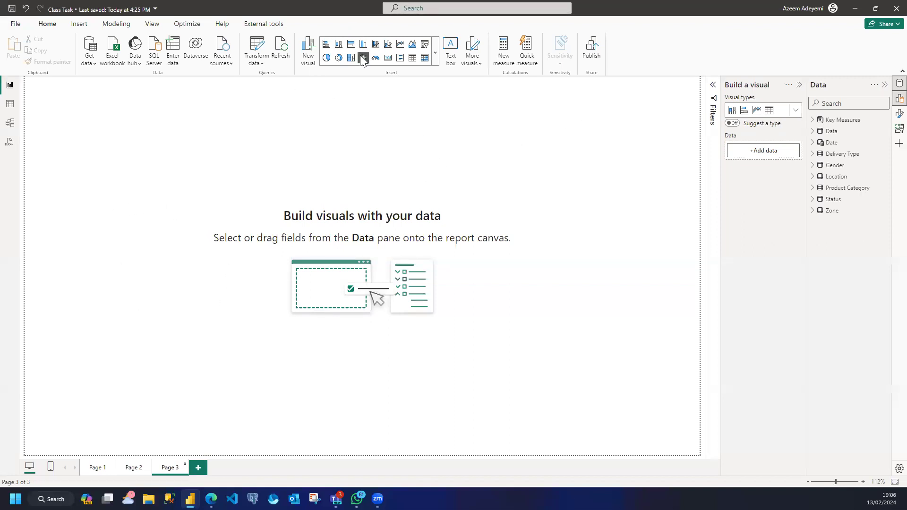
left_click(386, 58)
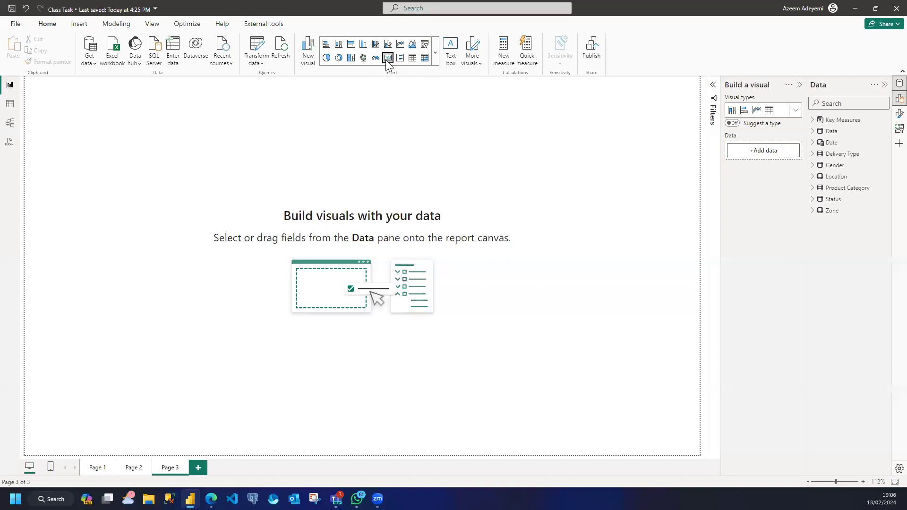
left_click(814, 122)
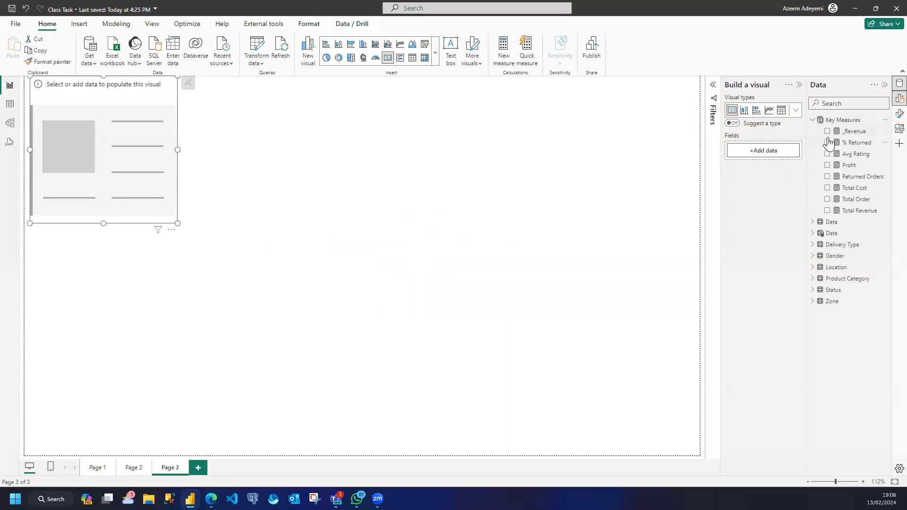
left_click(827, 210)
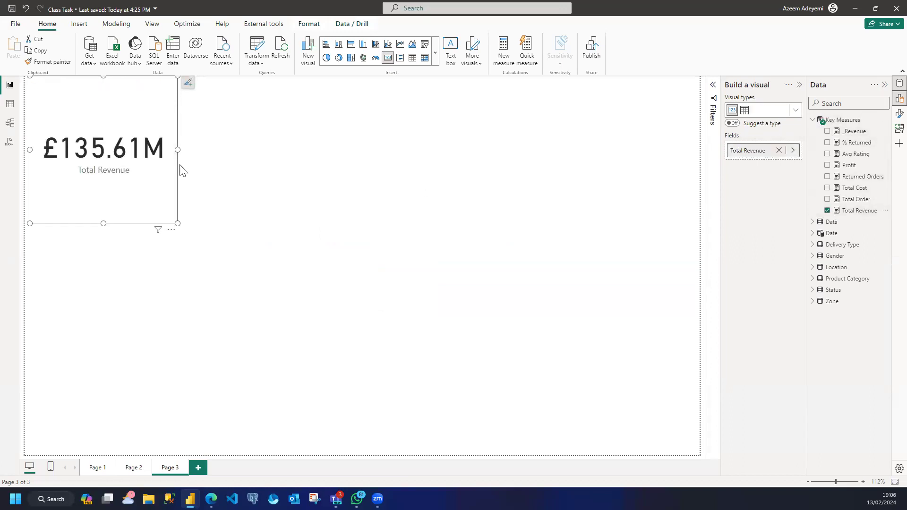
left_click(41, 51)
left_click(13, 52)
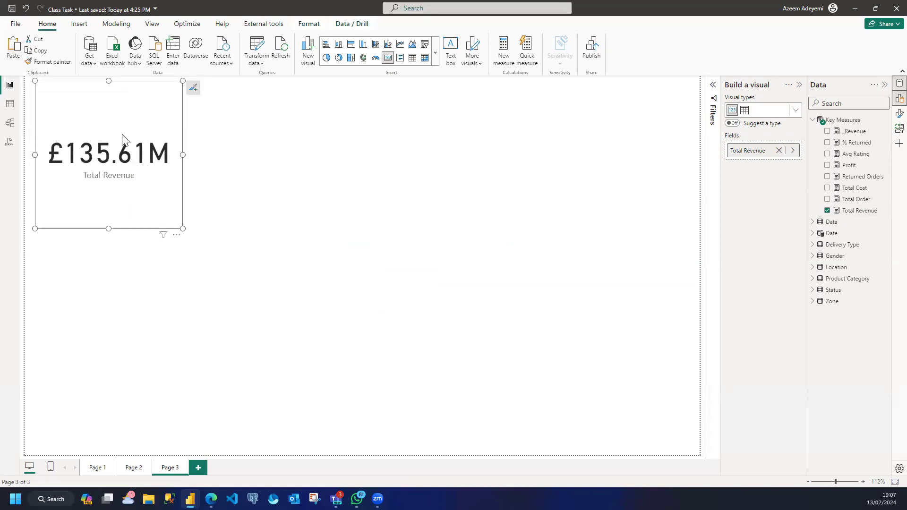
key("Delete")
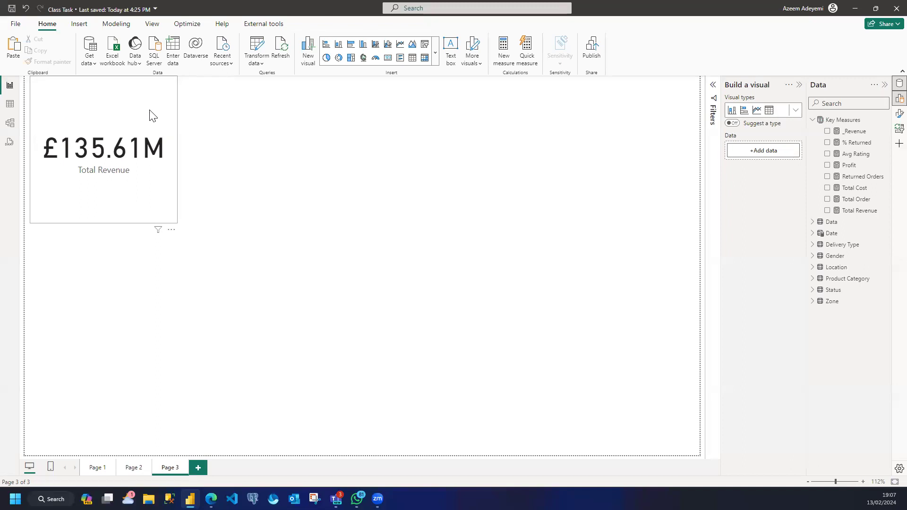
Shrink the Total Revenue card to a compact rectangle and move it inward from the page's upper-left corner
left_click(174, 222)
left_click_drag(176, 228, 187, 182)
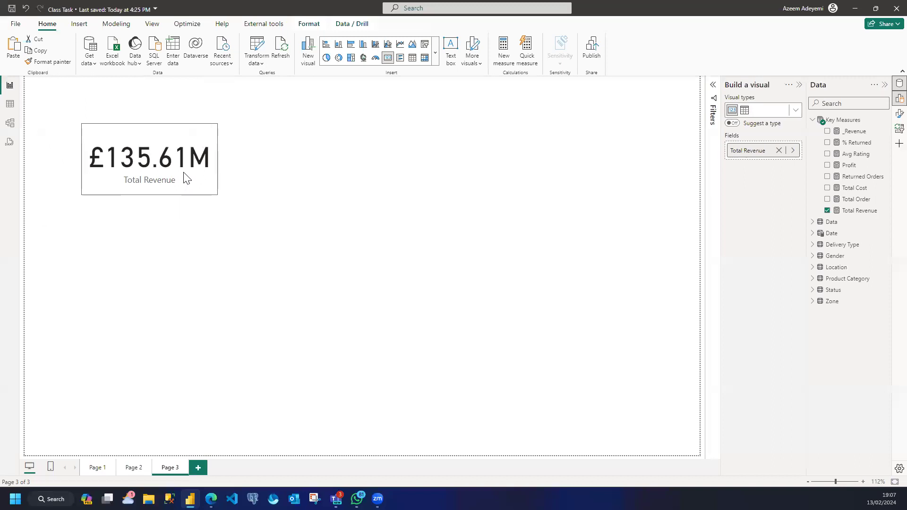
left_click(585, 204)
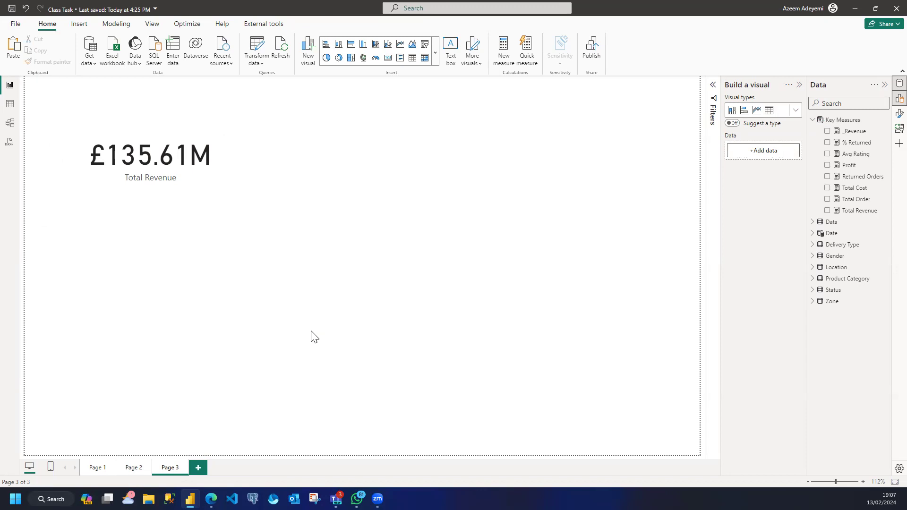
Trace a Z-shaped reading path over the Page 1 dashboard, mark its row of KPI cards, and clear the annotations
left_click(96, 467)
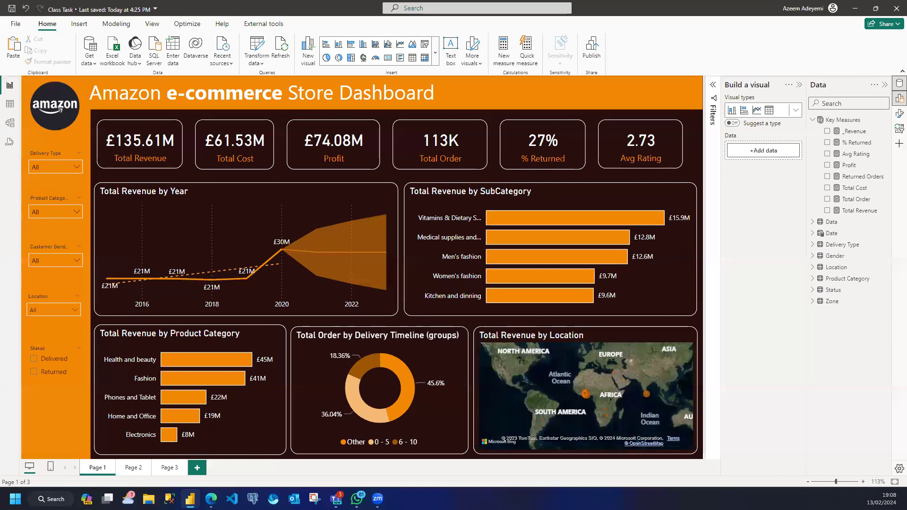
mouse_move(85, 115)
left_mouse_down()
mouse_move(527, 156)
mouse_move(663, 158)
mouse_move(264, 406)
mouse_move(519, 440)
mouse_move(652, 392)
left_mouse_up()
left_click_drag(110, 132, 115, 141)
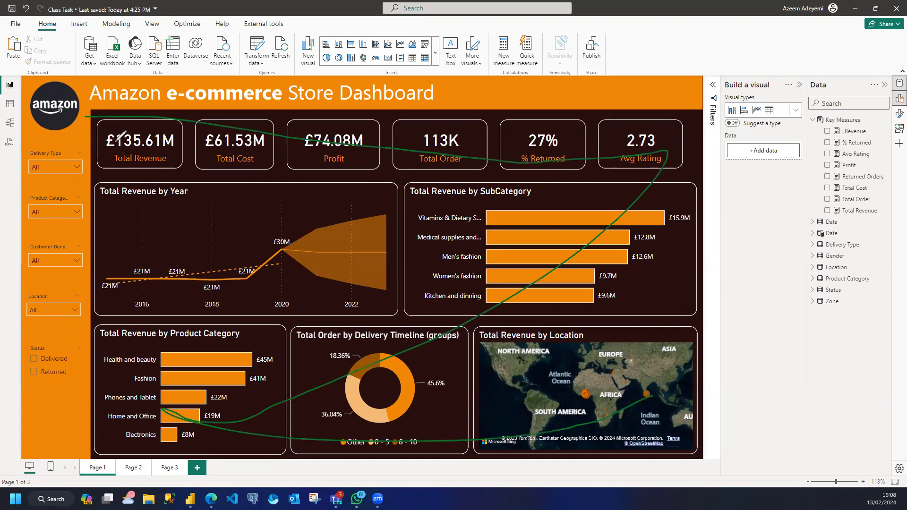
mouse_move(126, 124)
left_mouse_down()
mouse_move(141, 126)
mouse_move(158, 151)
mouse_move(136, 137)
mouse_move(147, 130)
left_mouse_up()
mouse_move(203, 136)
left_mouse_down()
mouse_move(207, 144)
mouse_move(214, 134)
left_mouse_up()
left_click_drag(142, 144, 657, 130)
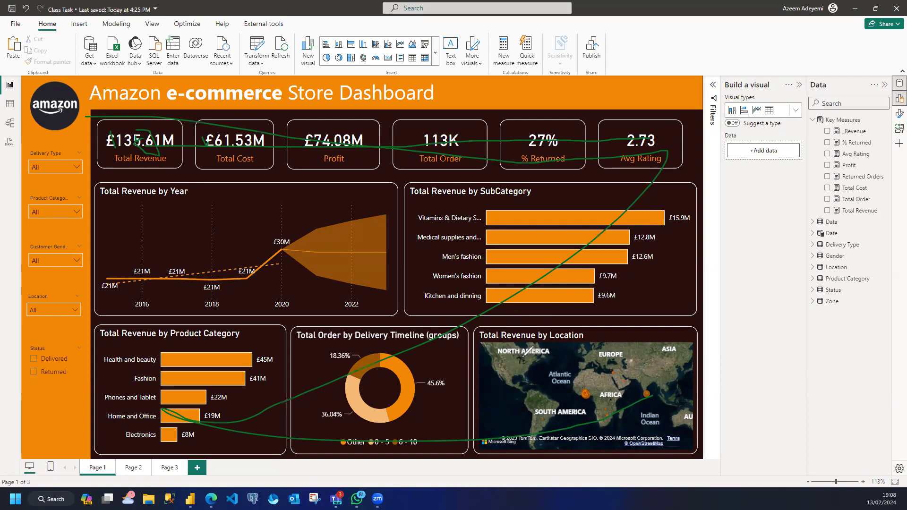
mouse_move(549, 351)
left_mouse_down()
mouse_move(547, 381)
mouse_move(562, 355)
left_mouse_up()
key("e")
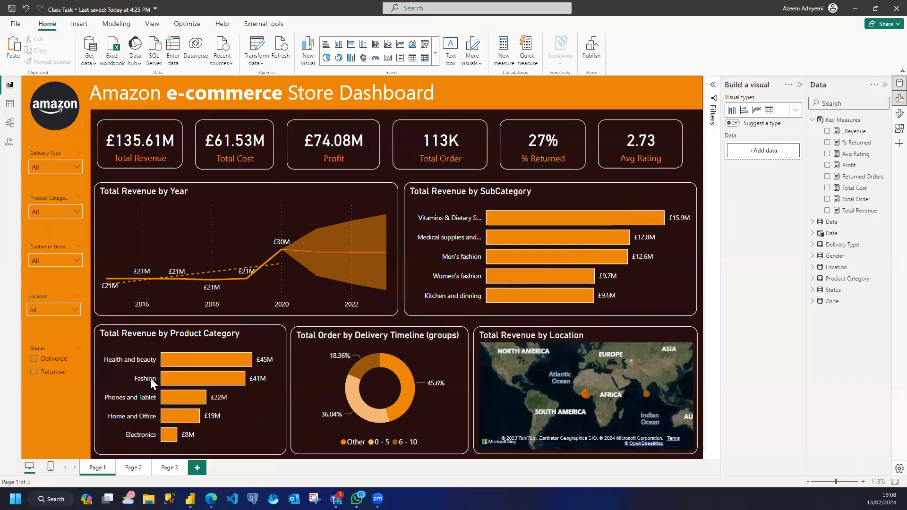
Open Page 3, copy the dark maroon hex code #280000 from Adobe Color, and switch back to Power BI
left_click(169, 467)
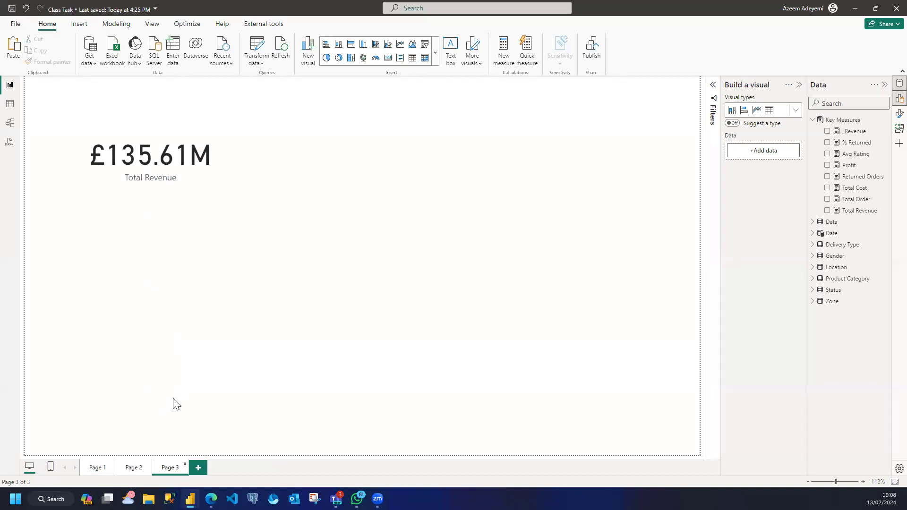
mouse_move(211, 498)
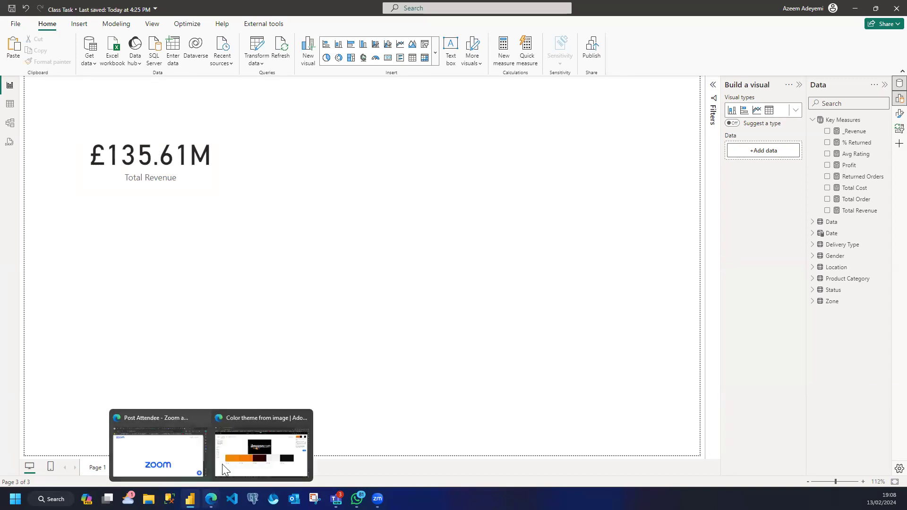
left_click(229, 449)
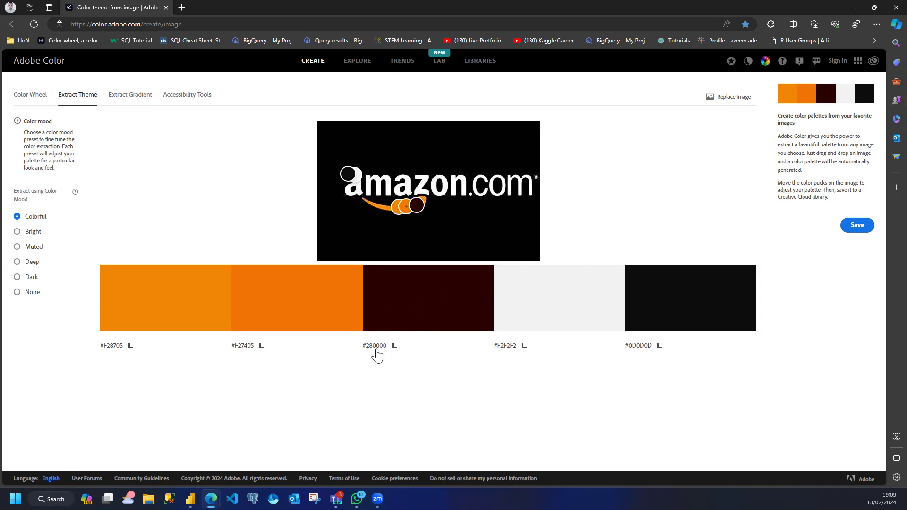
left_click(394, 347)
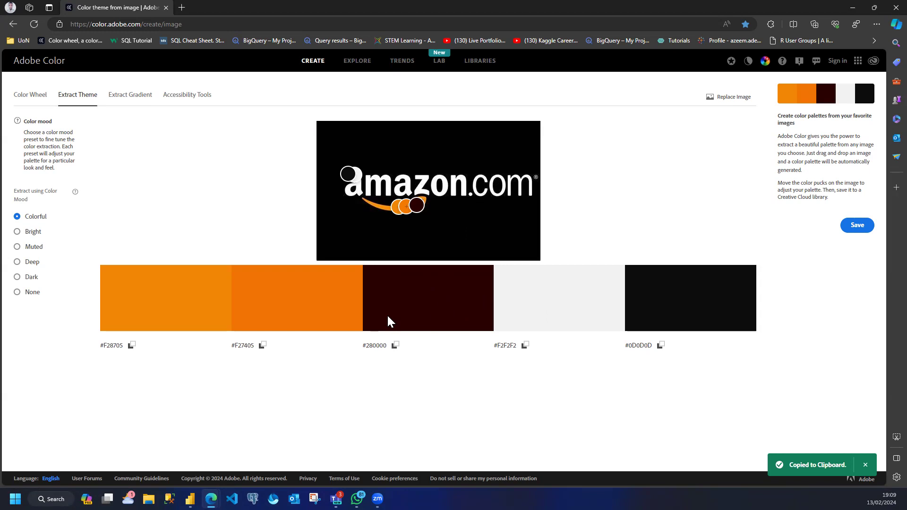
mouse_move(190, 498)
left_click(190, 446)
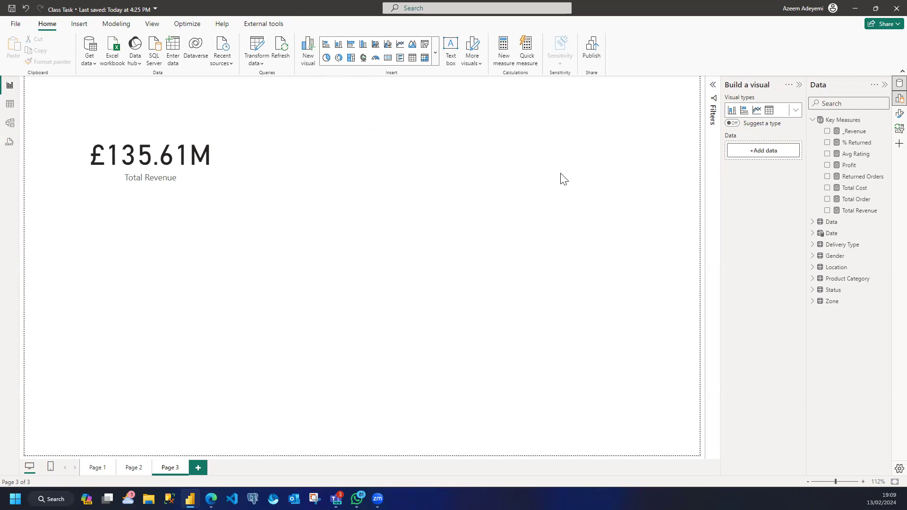
Set Page 3's canvas background color to the copied hex code #280000 with 0% transparency
left_click(896, 115)
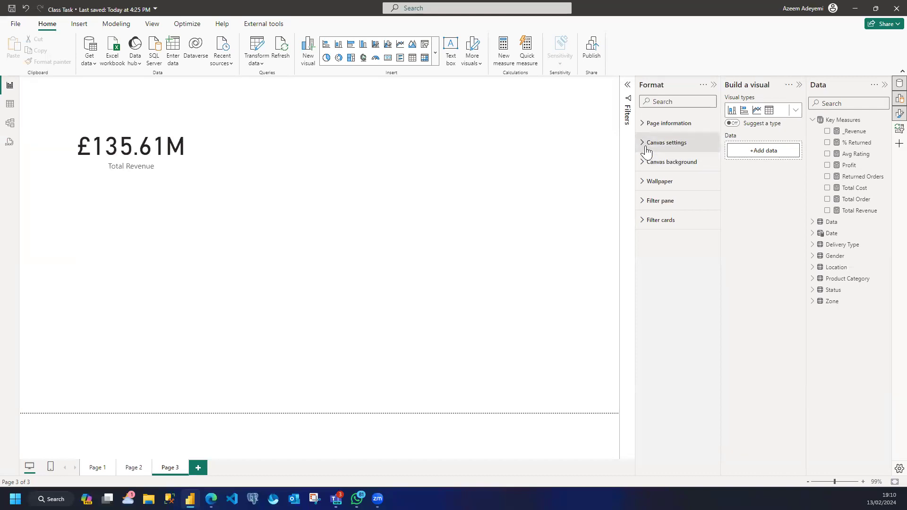
left_click(645, 143)
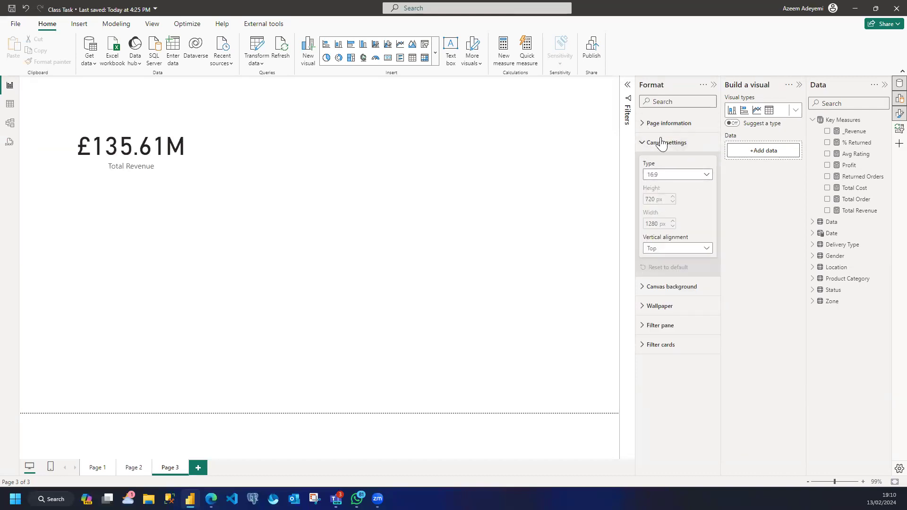
left_click(642, 144)
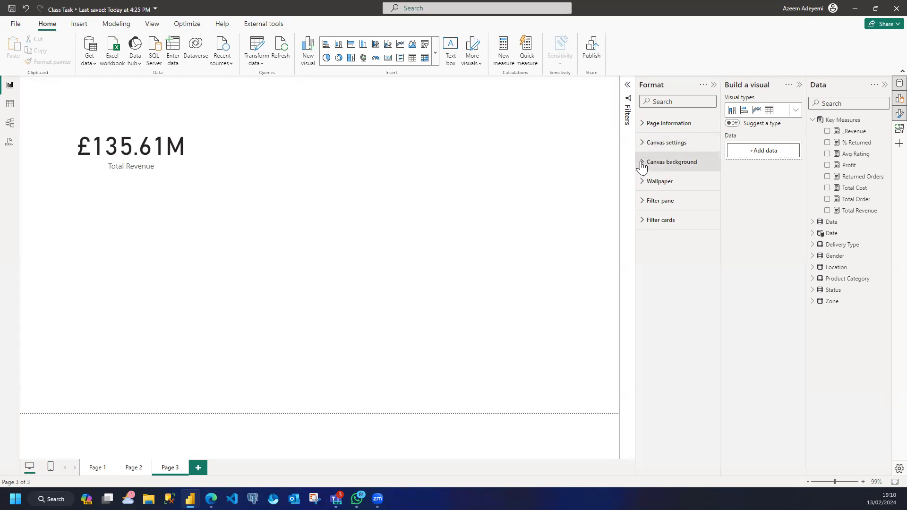
left_click(644, 162)
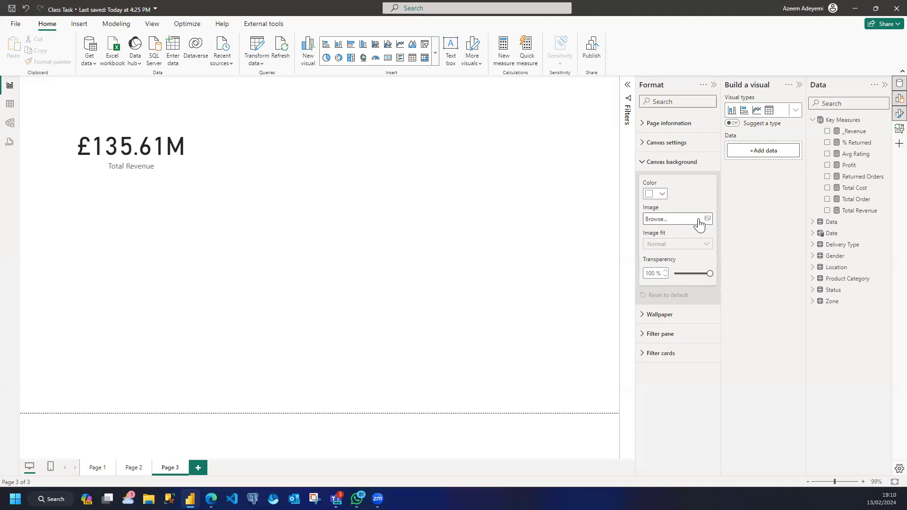
left_click(663, 194)
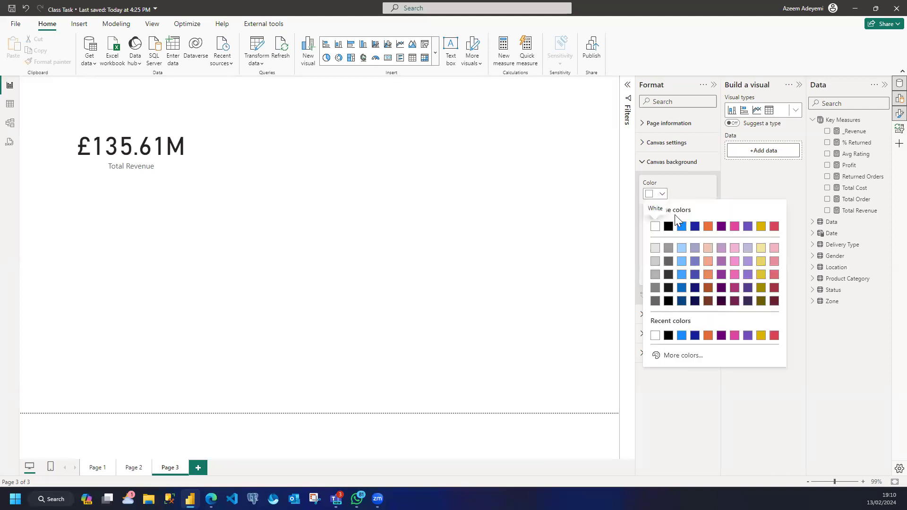
left_click(670, 362)
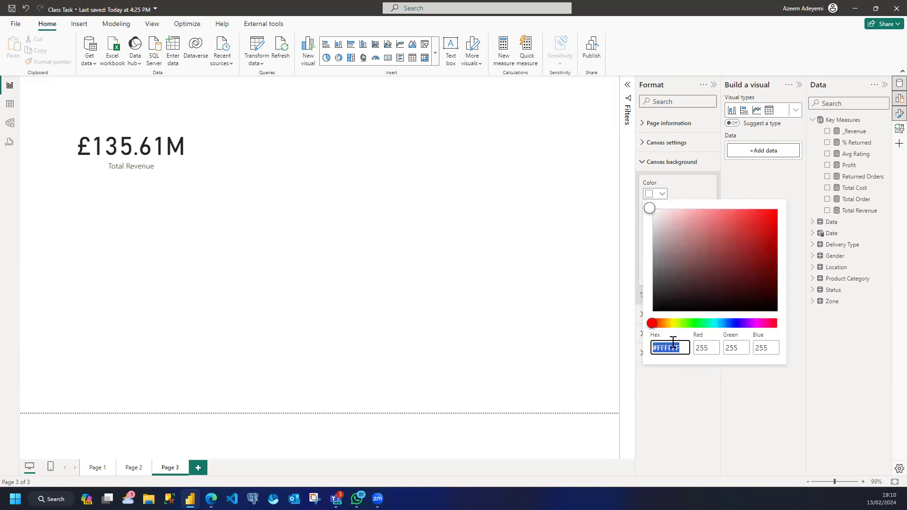
key("ctrl+v")
left_click(658, 375)
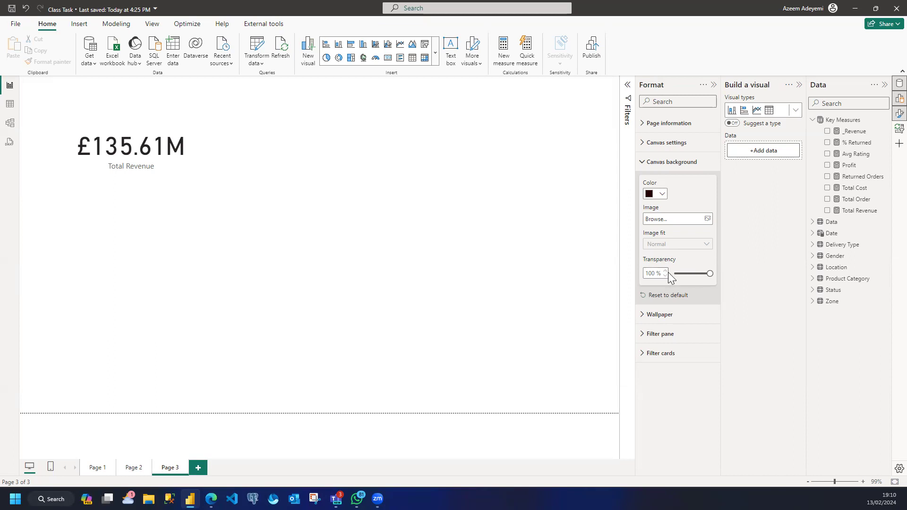
left_click_drag(705, 273, 673, 273)
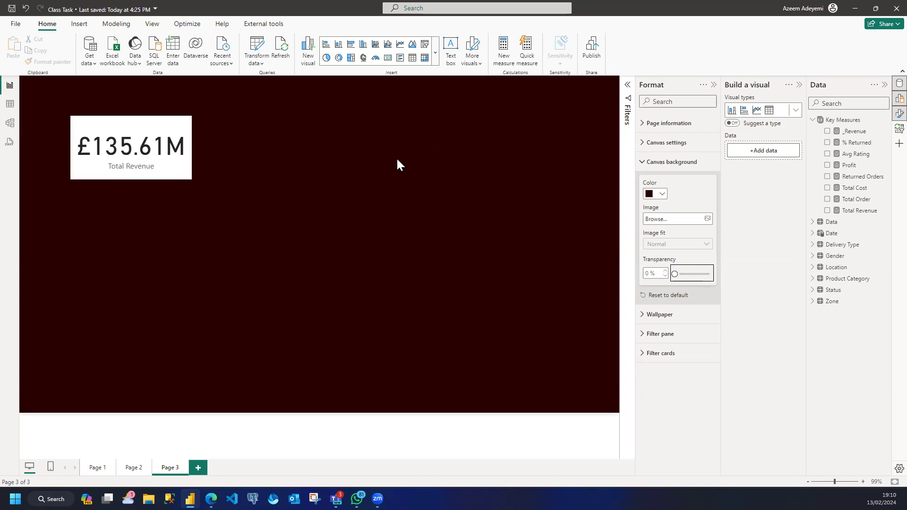
Insert a rectangle, reshape it into a narrow full-height sidebar along the page's left edge, and move the Total Revenue card clear of it
mouse_move(168, 179)
left_click(79, 24)
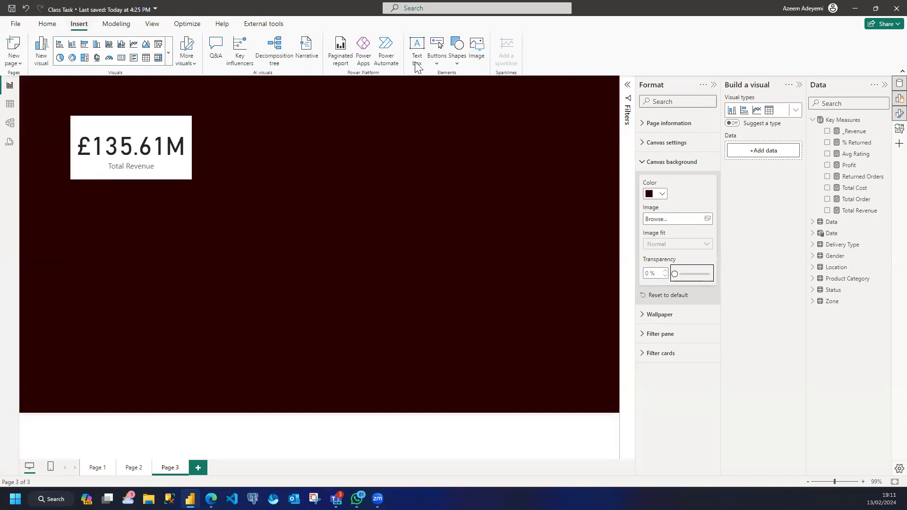
left_click(457, 65)
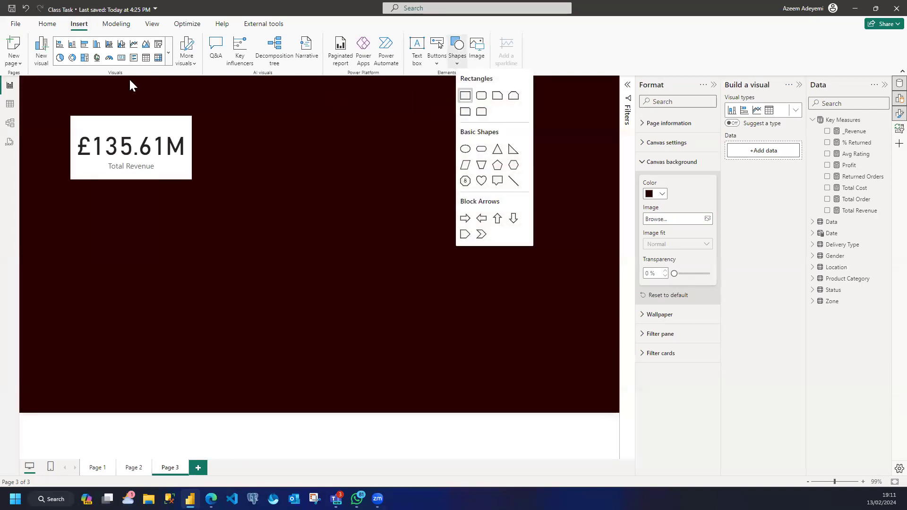
left_click_drag(143, 241, 96, 93)
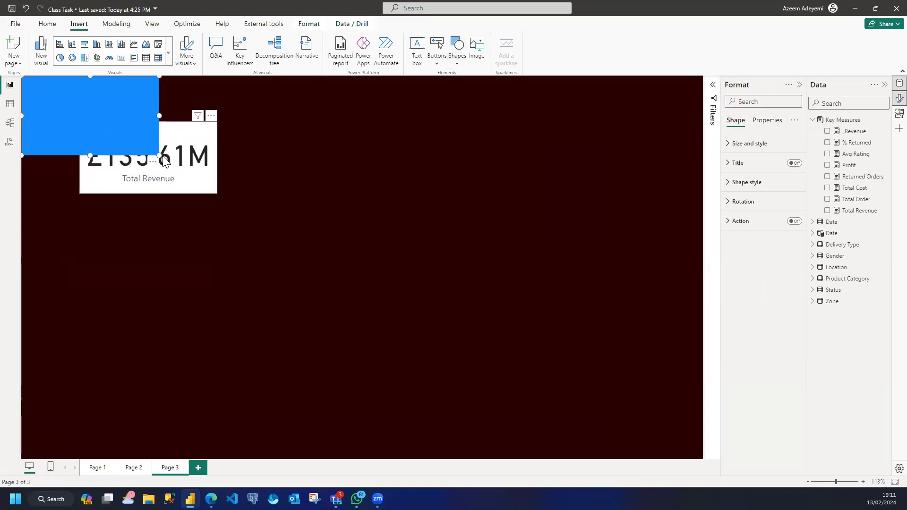
left_click_drag(159, 155, 86, 468)
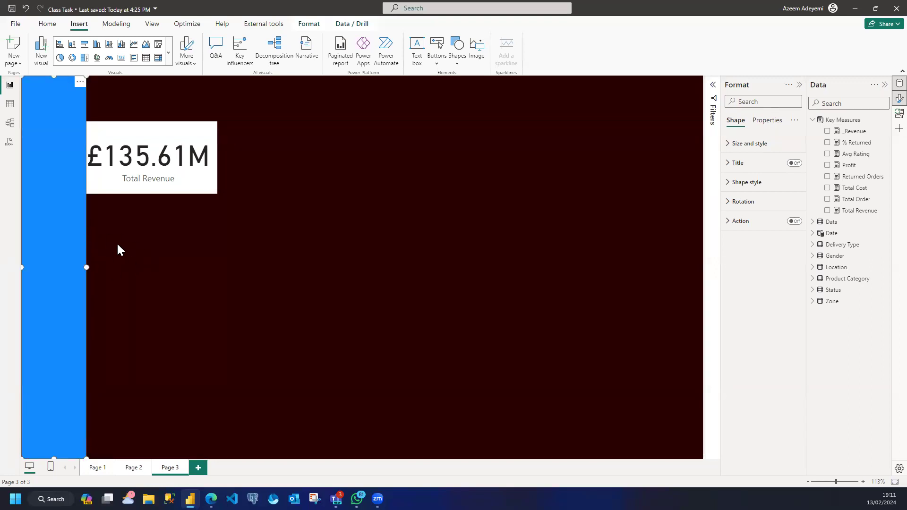
left_click_drag(134, 132, 226, 202)
Duplicate the sidebar rectangle and reshape the copy into a thin header band spanning the page's full width along its upper edge
left_click(77, 149)
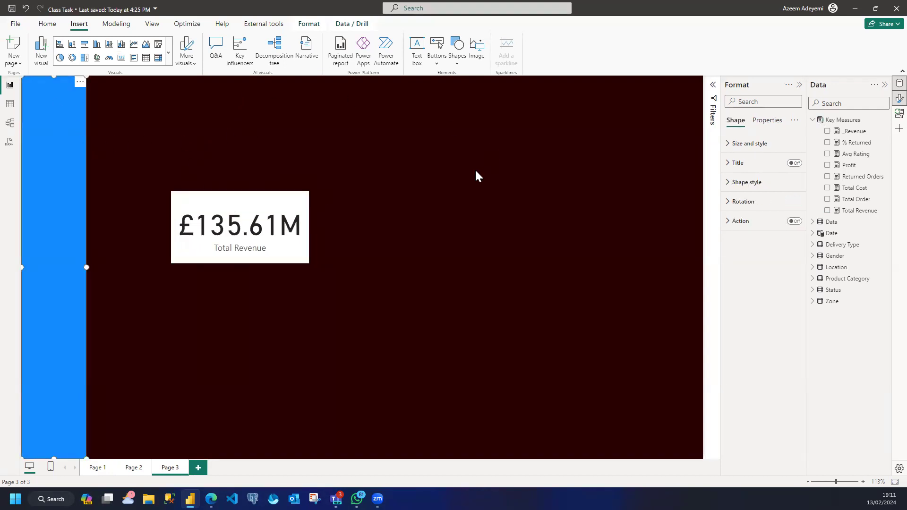
left_click(47, 24)
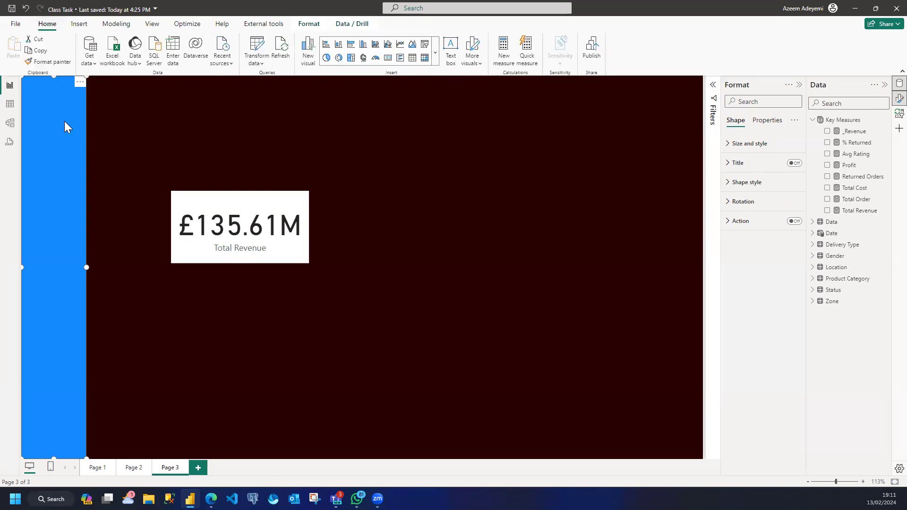
left_click(38, 50)
left_click(14, 47)
left_click_drag(91, 456, 705, 105)
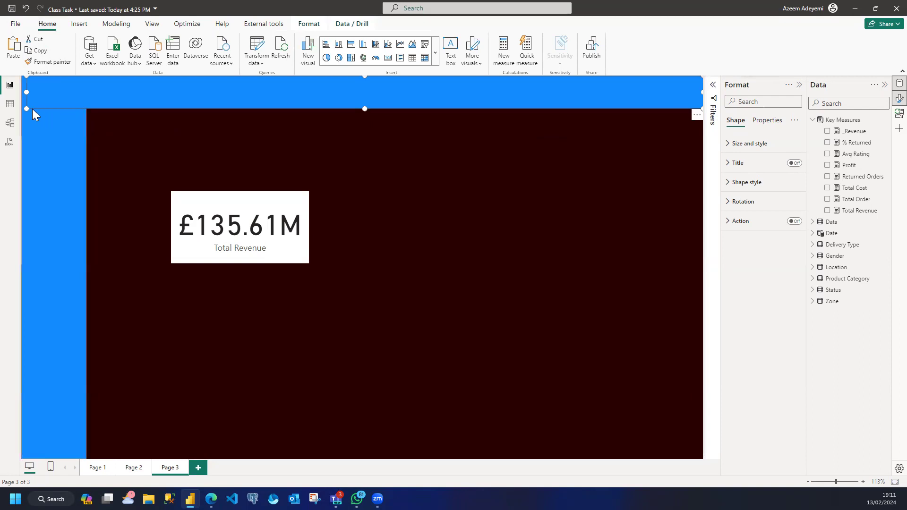
left_click_drag(32, 109, 19, 108)
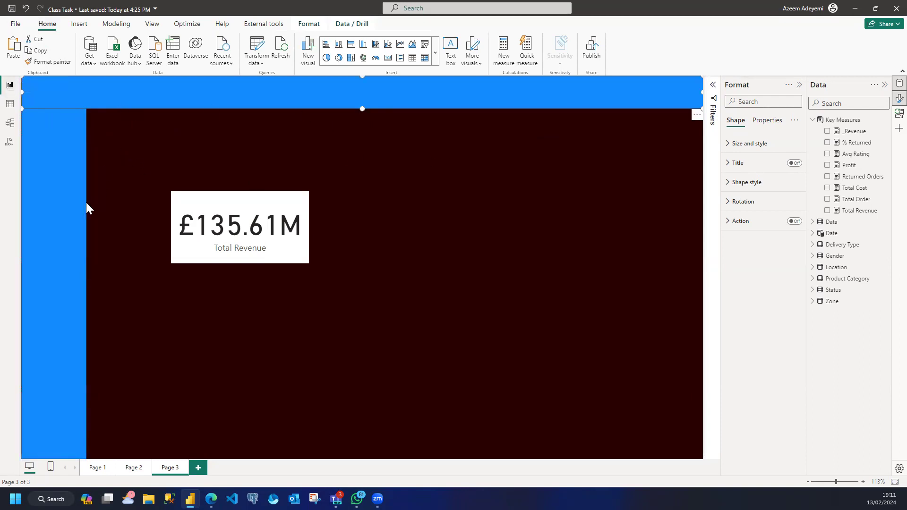
Select the sidebar, switch to Adobe Color to copy the orange hex code #F27405, and return to Power BI
left_click(70, 204)
mouse_move(211, 499)
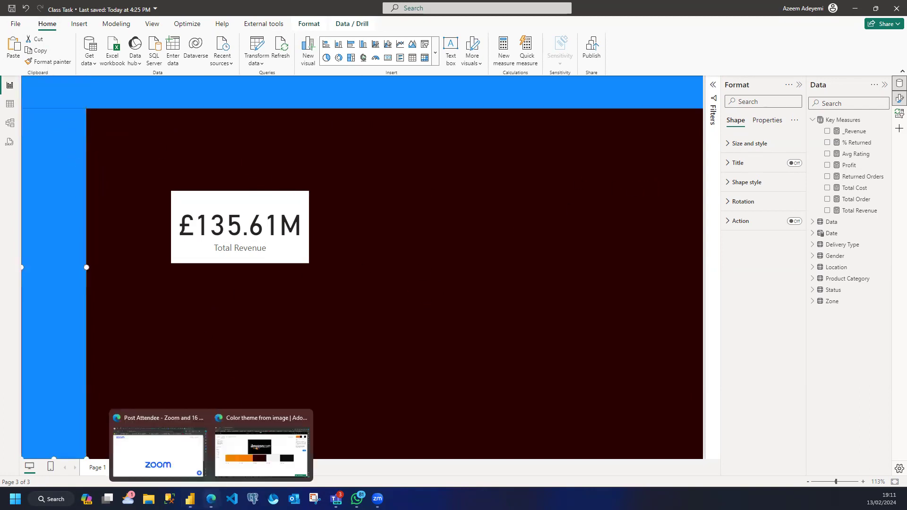
left_click(233, 443)
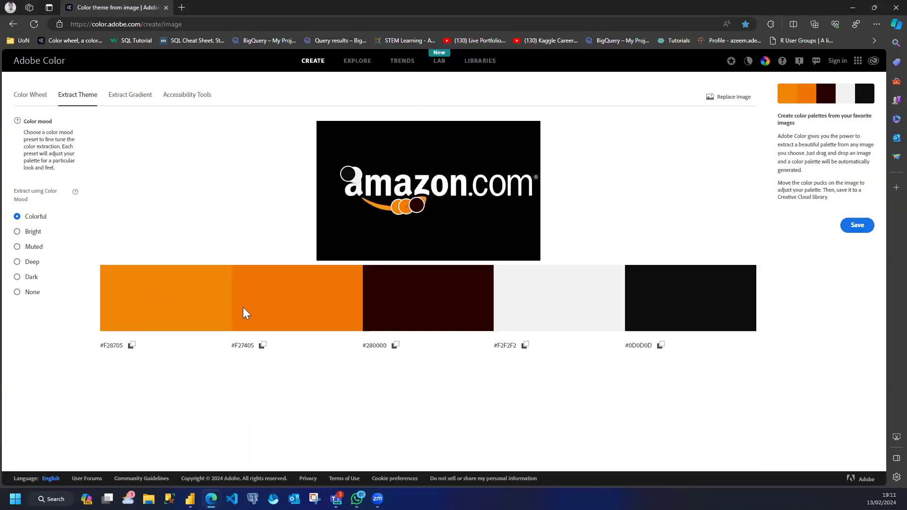
left_click(263, 345)
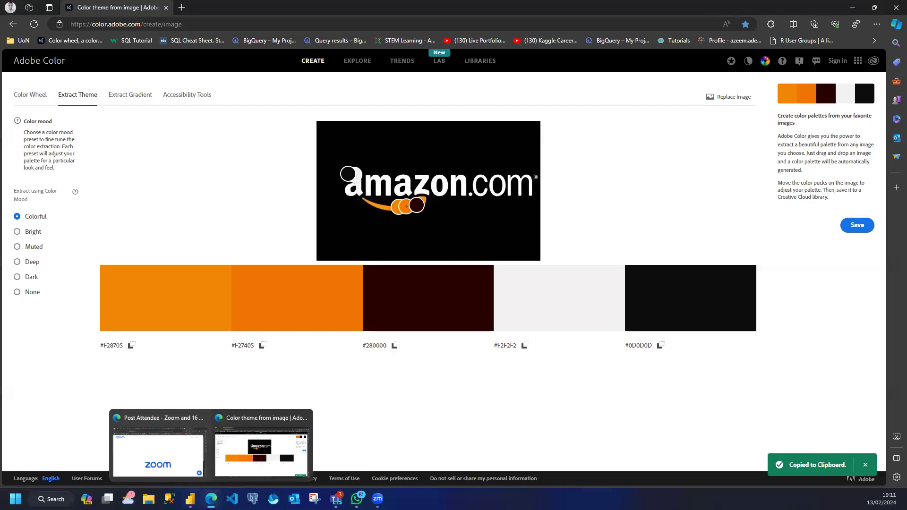
left_click(190, 499)
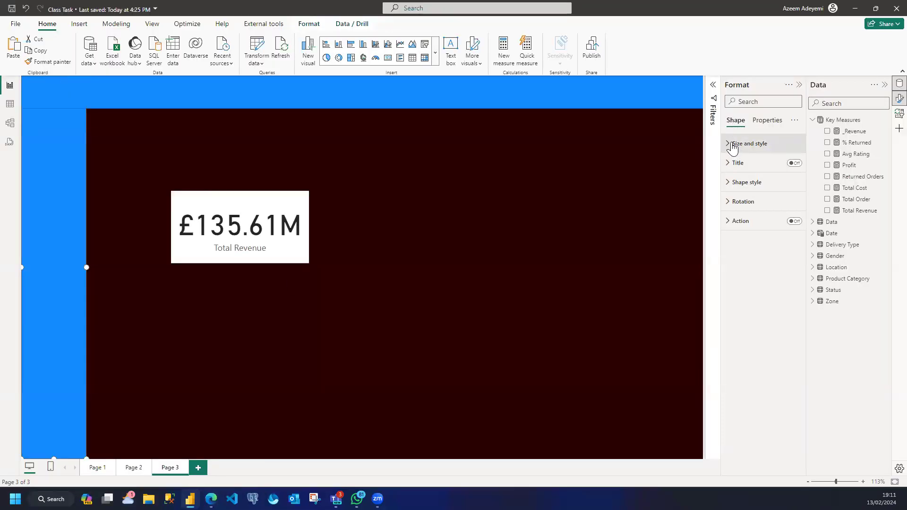
Fill the sidebar rectangle with the copied orange #F27405
left_click(731, 184)
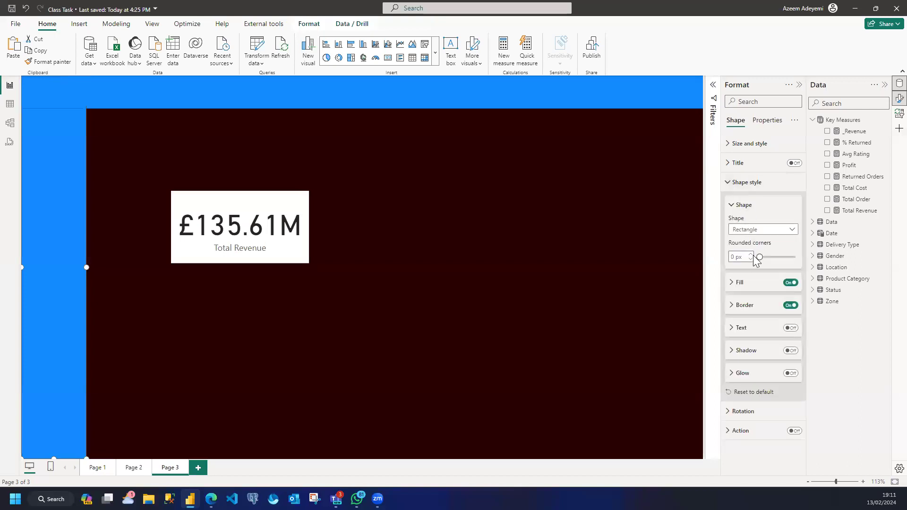
left_click(732, 283)
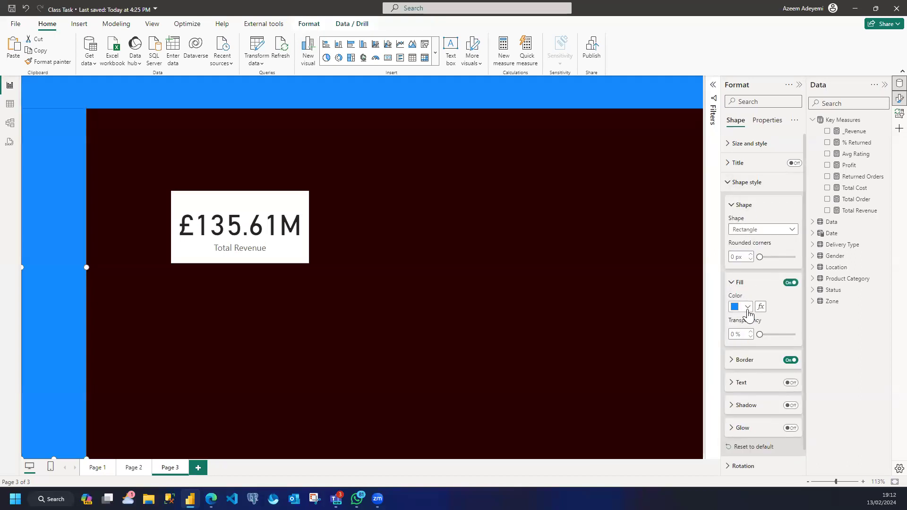
left_click(747, 307)
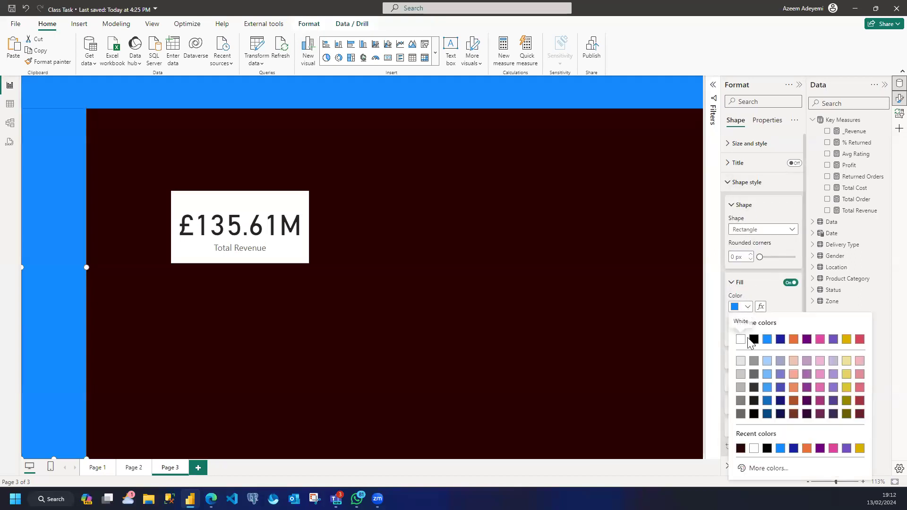
left_click(760, 468)
key("ctrl+v")
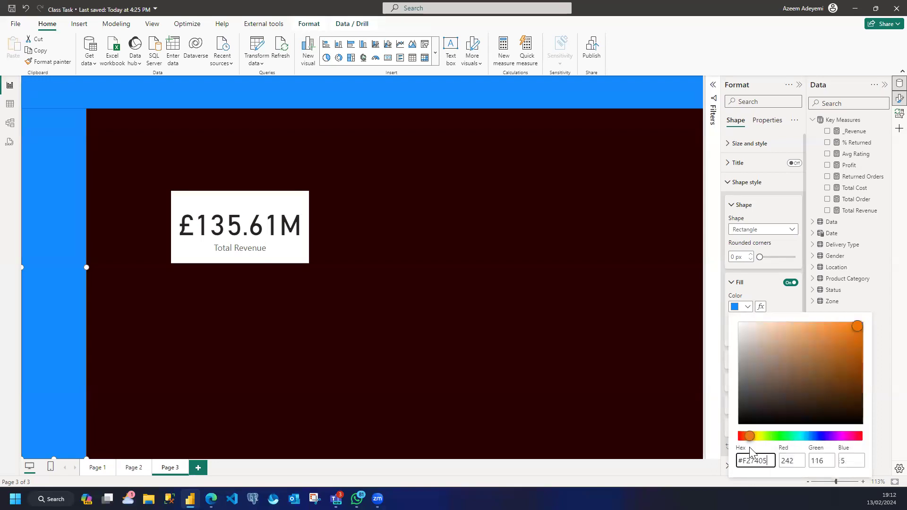
left_click(367, 93)
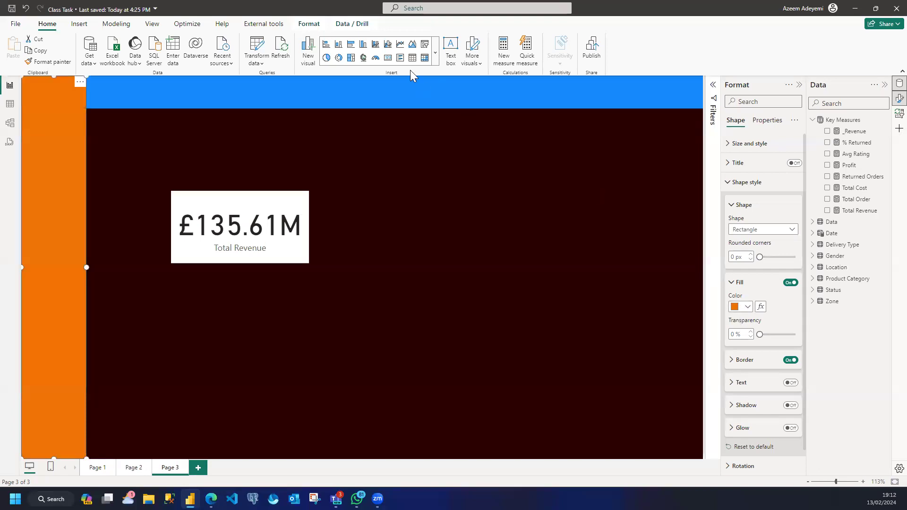
Fill the header band with the same recently used orange as the sidebar
left_click(437, 91)
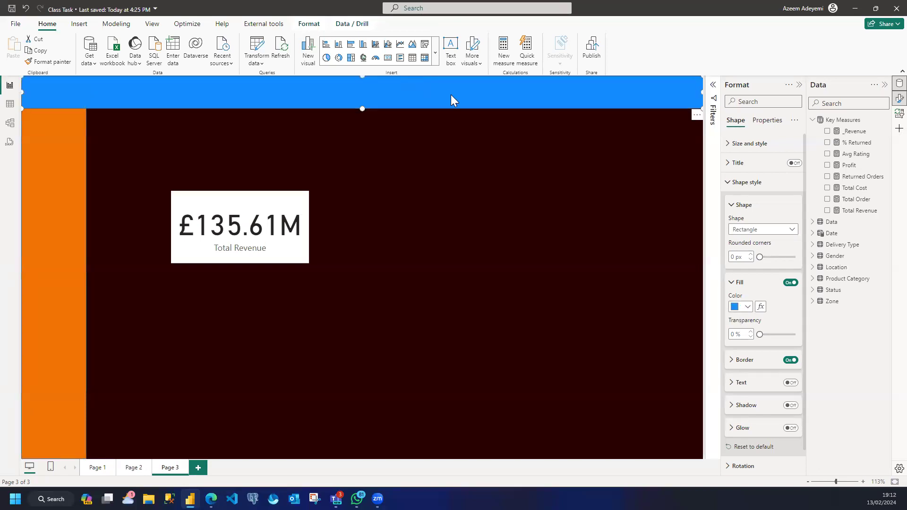
left_click(745, 311)
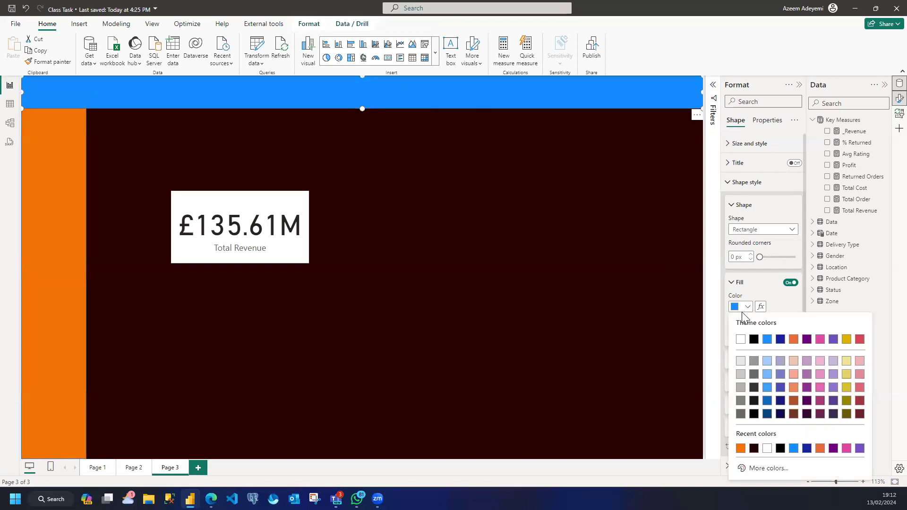
left_click(740, 448)
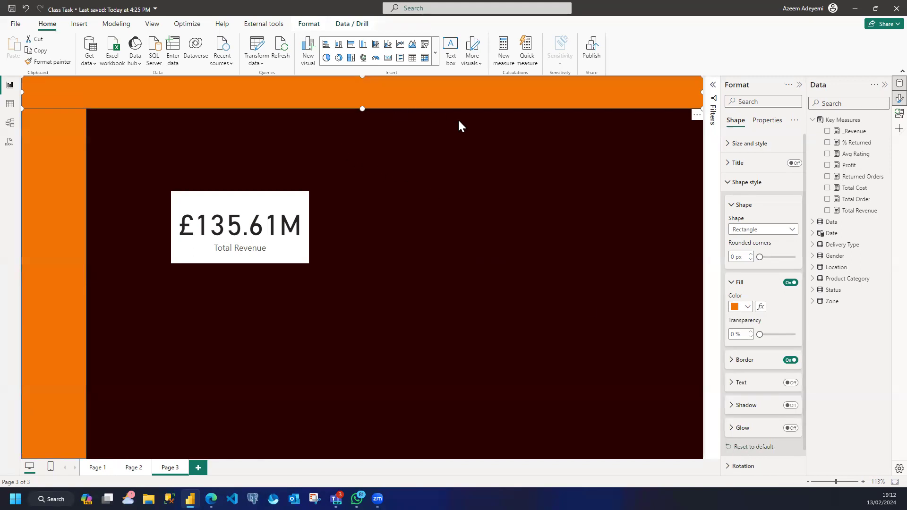
left_click(529, 157)
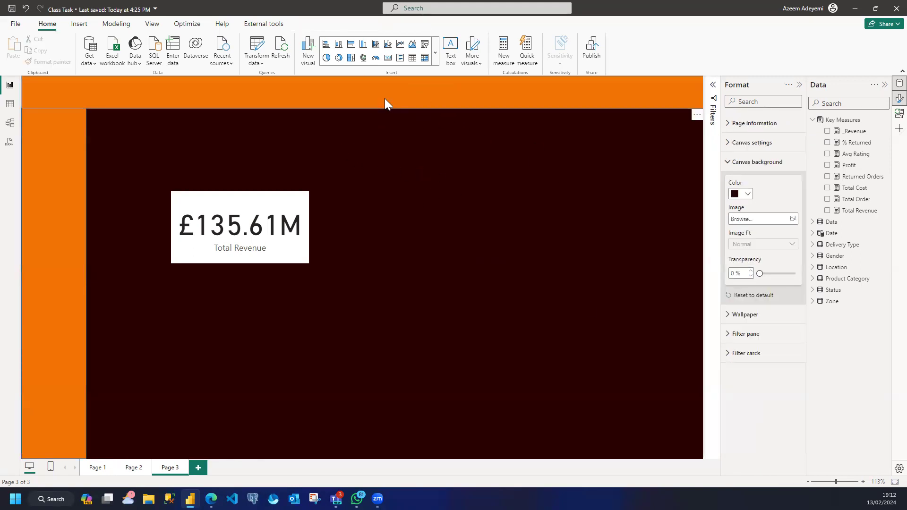
Turn off the borders of the header band and the sidebar rectangle
left_click(118, 101)
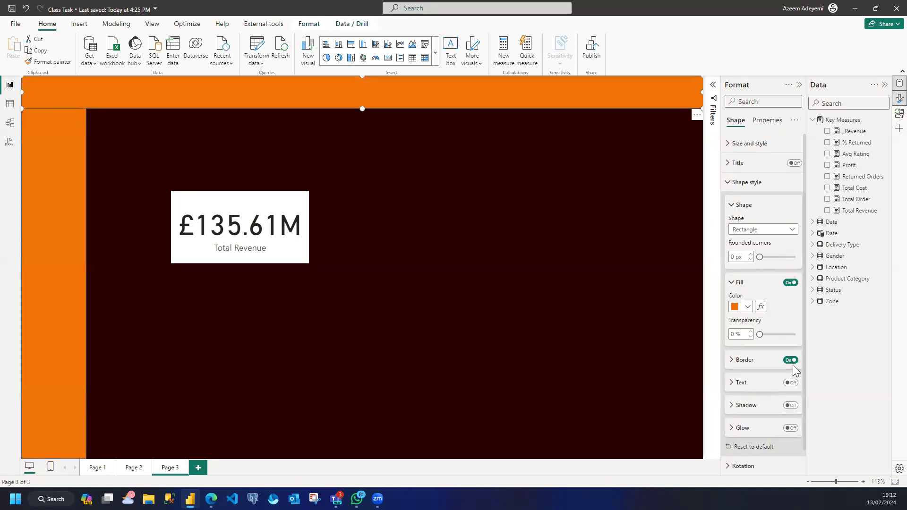
left_click(78, 290)
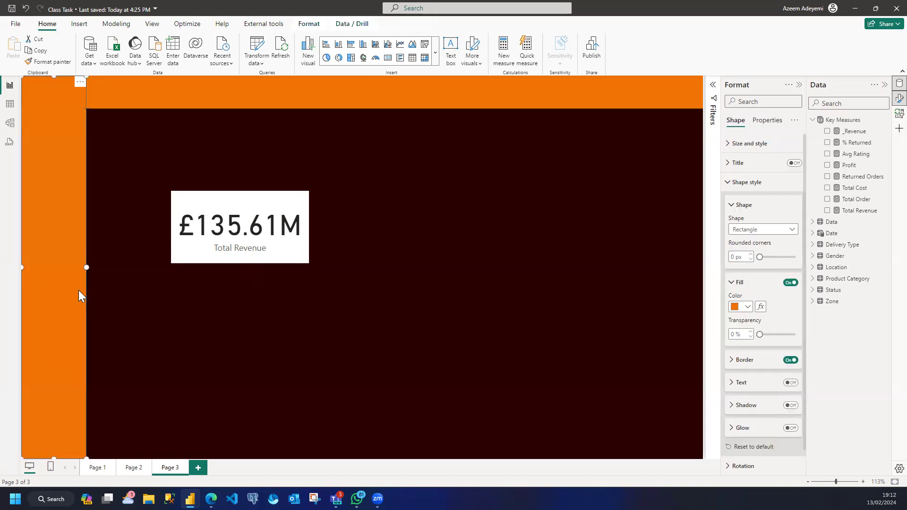
left_click(790, 359)
left_click(419, 178)
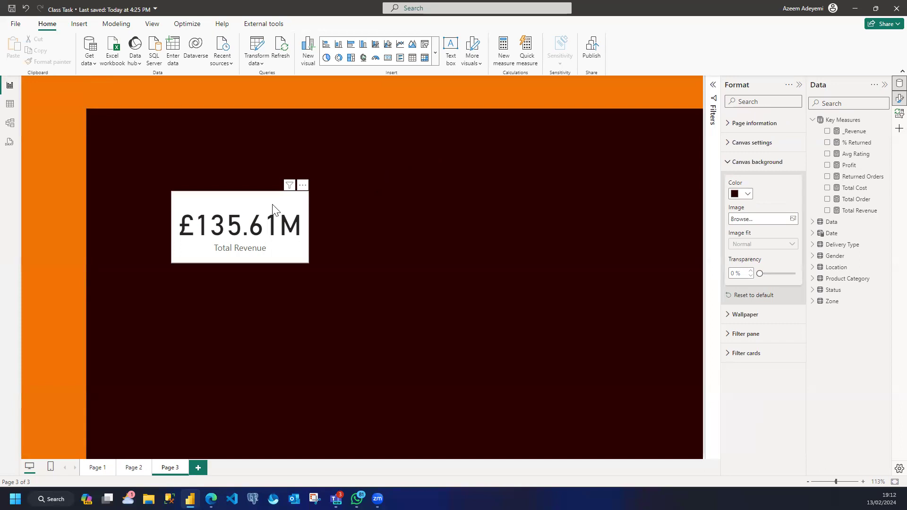
Move the Total Revenue card into the corner between the header and sidebar, and convert it to the Card (new) visual
left_click_drag(277, 239, 204, 171)
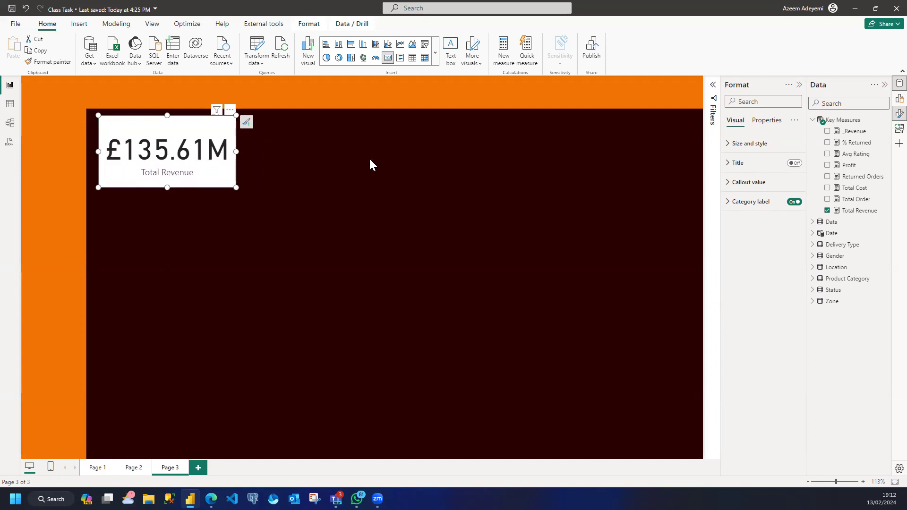
left_click(435, 50)
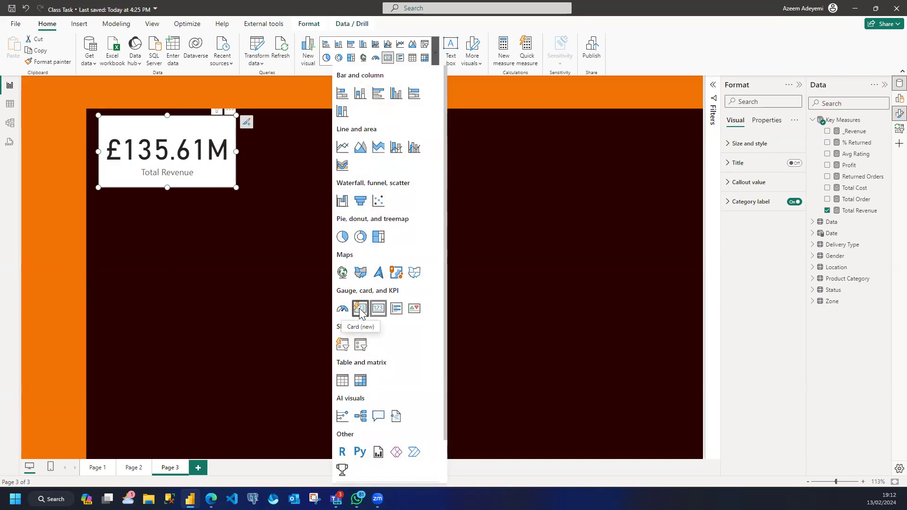
left_click(360, 312)
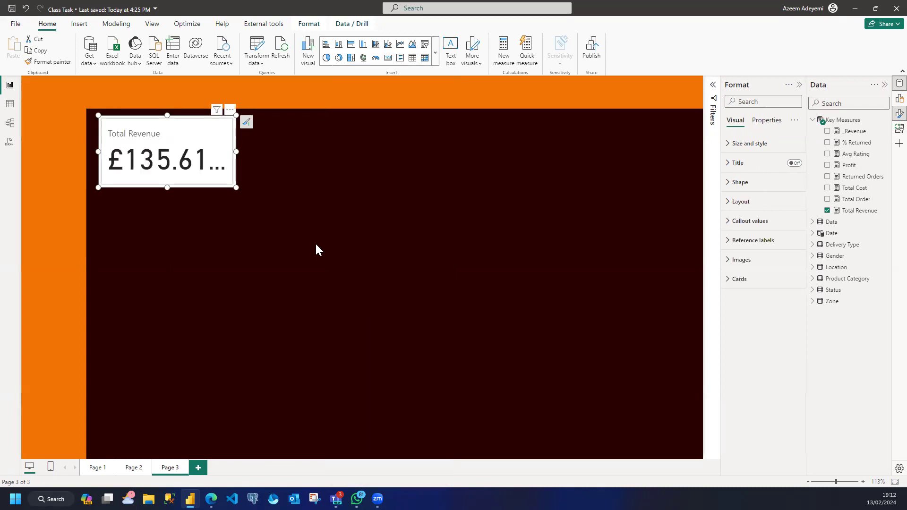
Add Profit, Total Cost, Total Order, Avg Rating and % Returned to the Total Revenue card visual, and stretch it across the page
left_click_drag(235, 186, 295, 200)
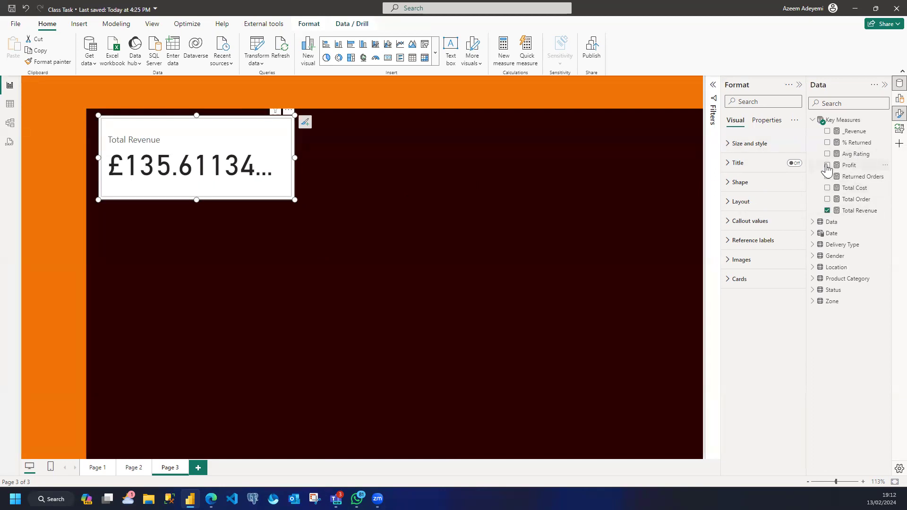
left_click(827, 165)
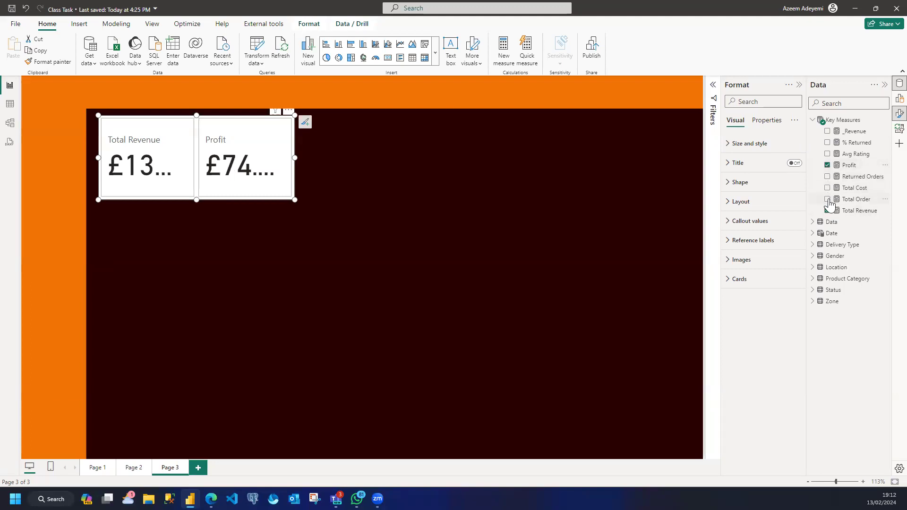
left_click(828, 188)
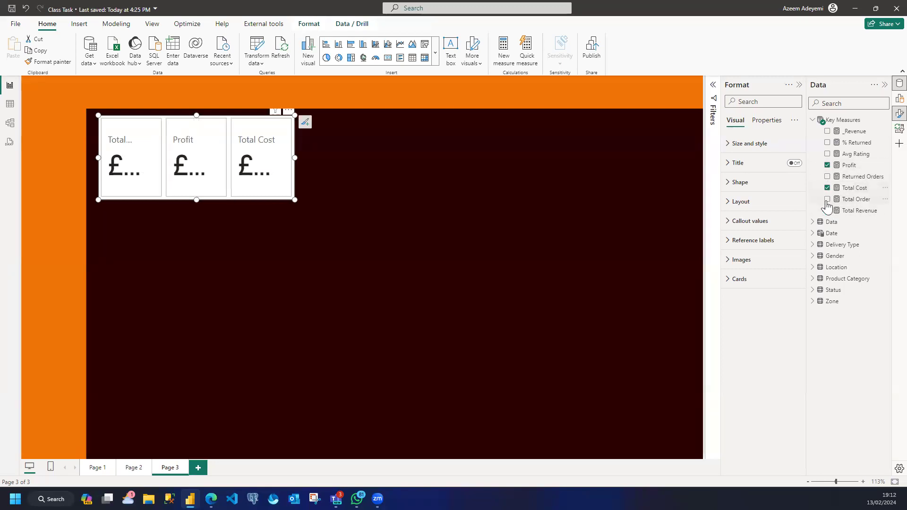
left_click(827, 198)
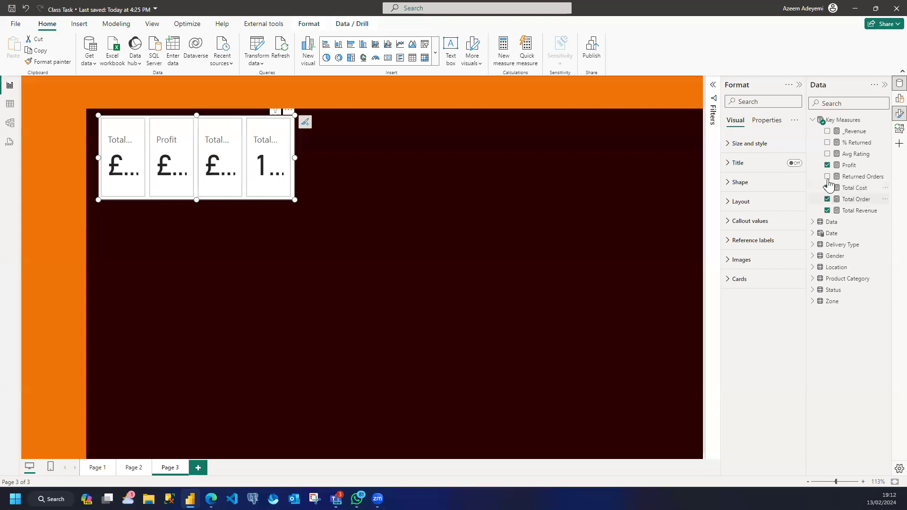
left_click(827, 154)
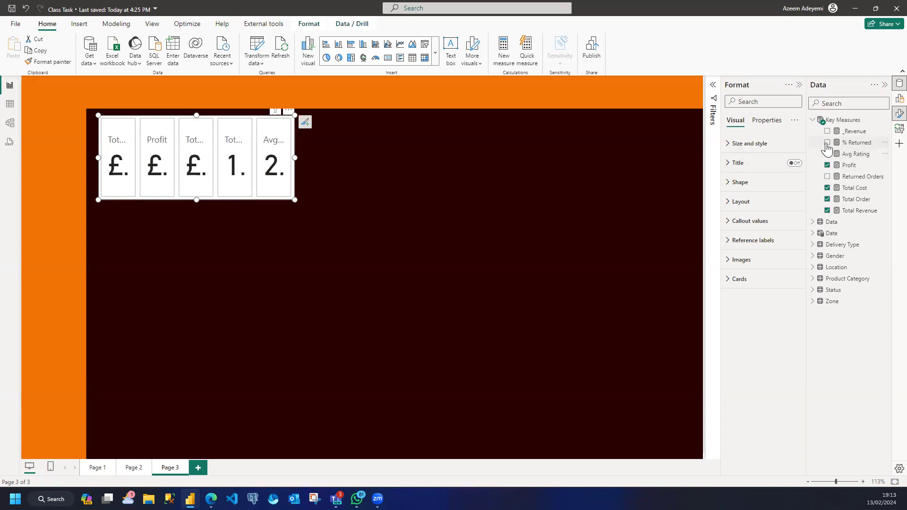
left_click(827, 143)
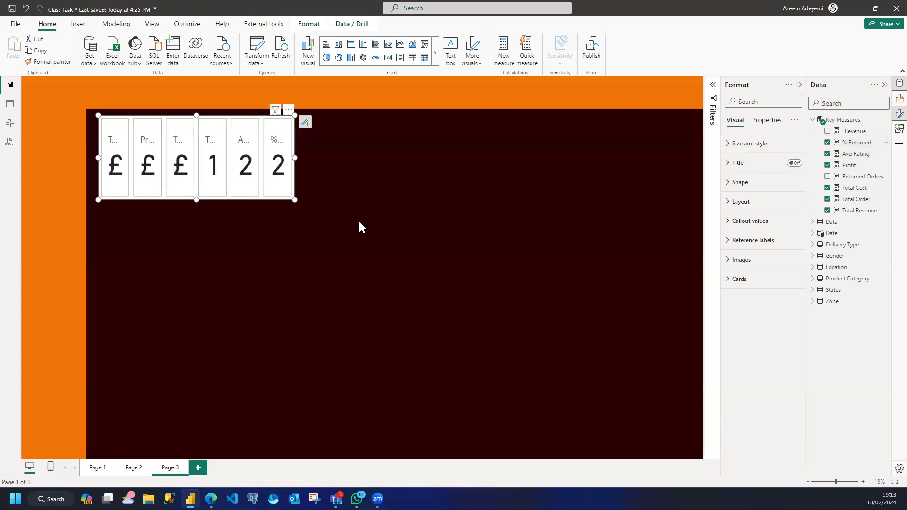
left_click_drag(293, 199, 678, 189)
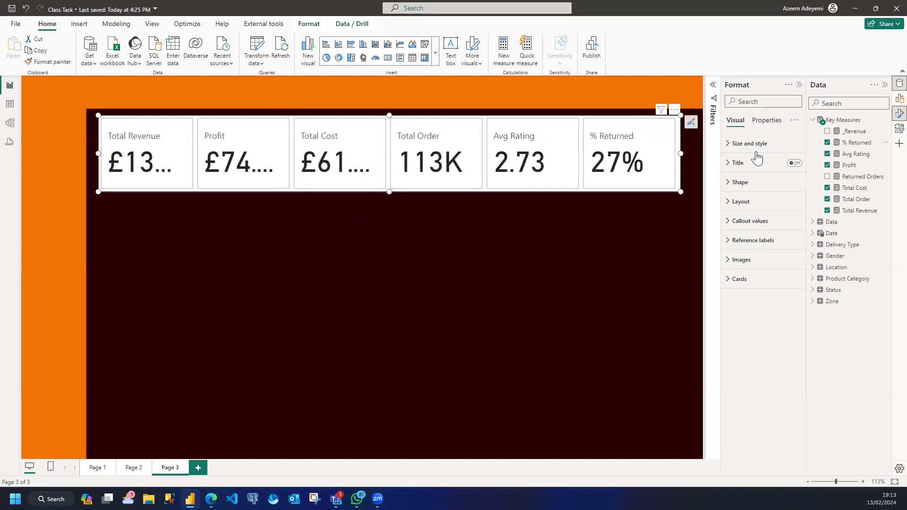
Set the callout values' font size to 25, and resize the card strip to about 1141 wide by 105 high between sidebar and page edge
left_click(728, 225)
double_click(775, 315)
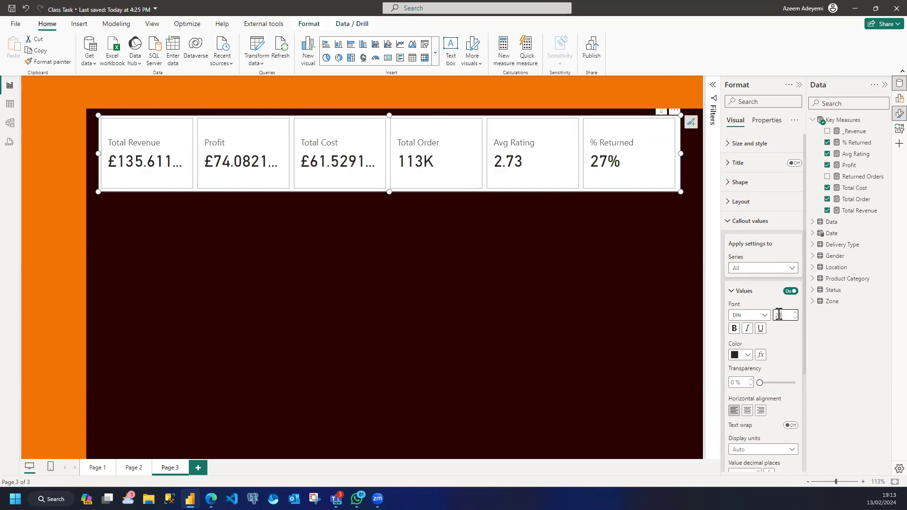
left_click_drag(679, 154, 691, 154)
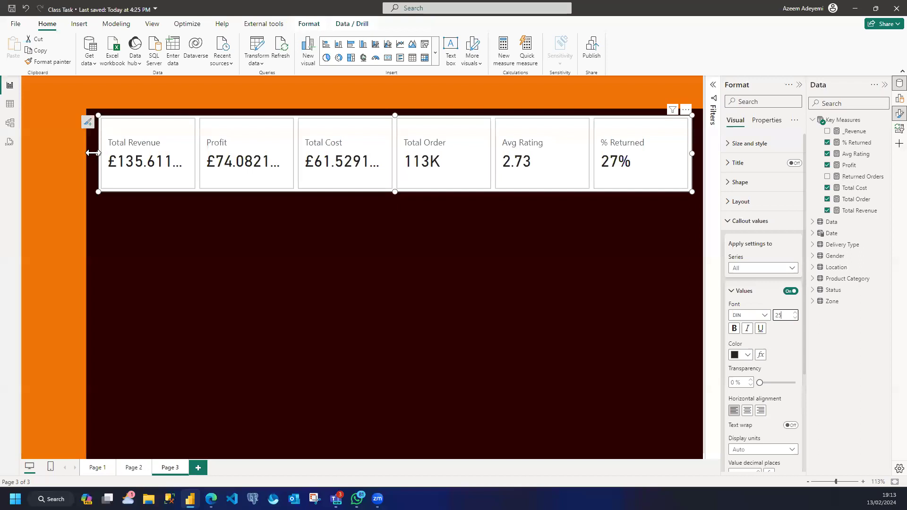
left_click_drag(98, 153, 91, 153)
left_click_drag(390, 192, 391, 172)
left_click_drag(691, 143, 699, 143)
Check the finished design on Page 1, and set the decimal places of all callout values on Page 3 to 0
left_click(548, 164)
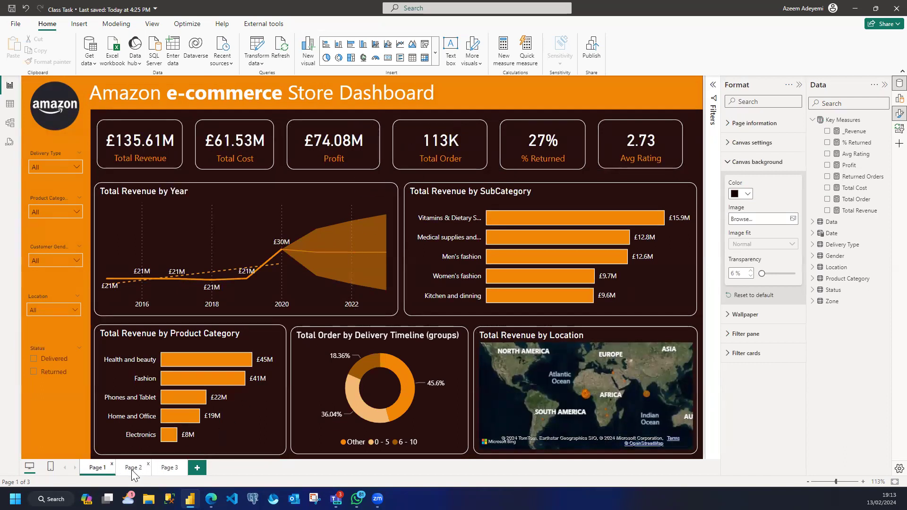
left_click(169, 468)
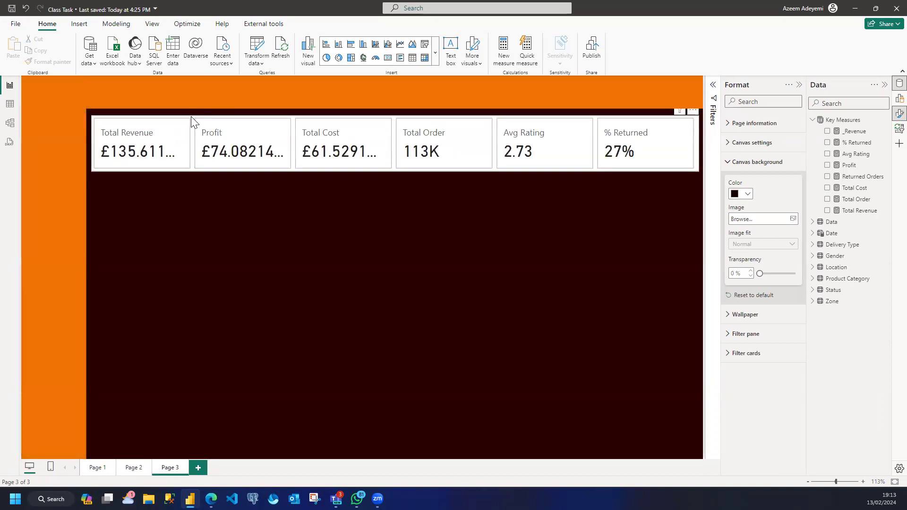
left_click(107, 135)
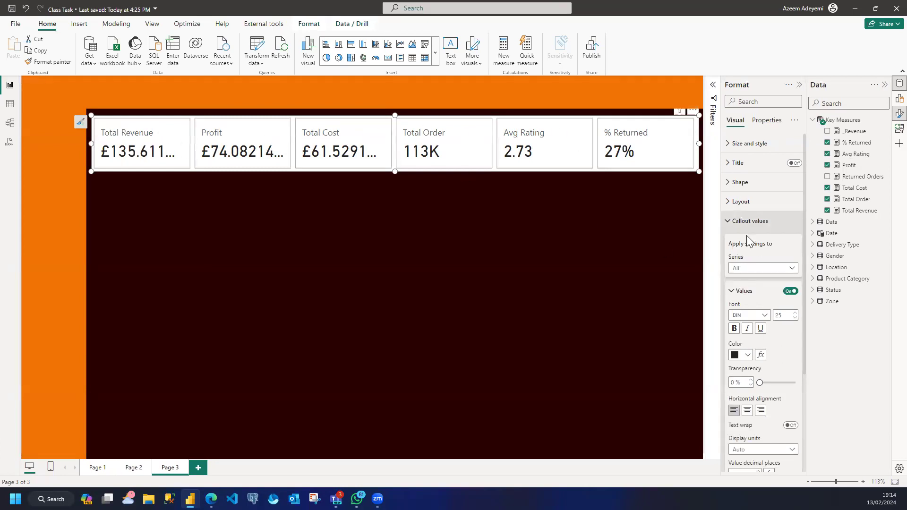
scroll(756, 369, "down", 4)
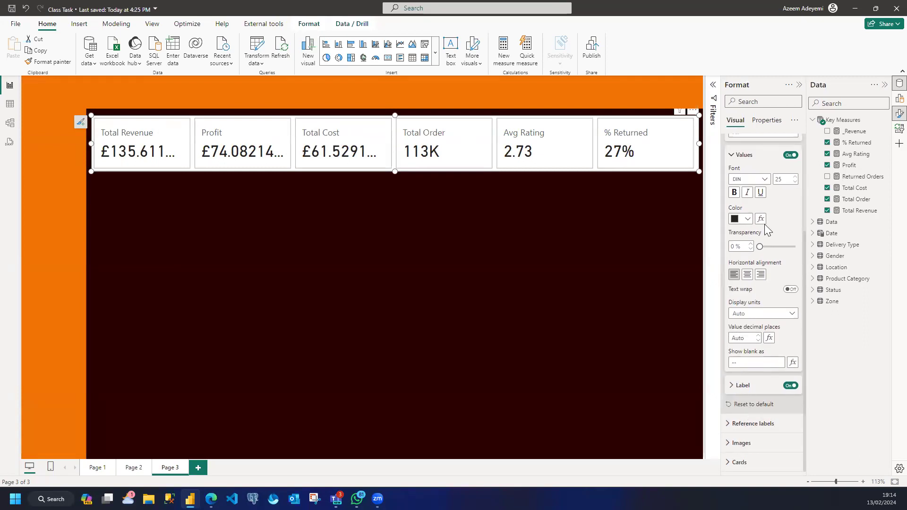
scroll(768, 230, "up", 3)
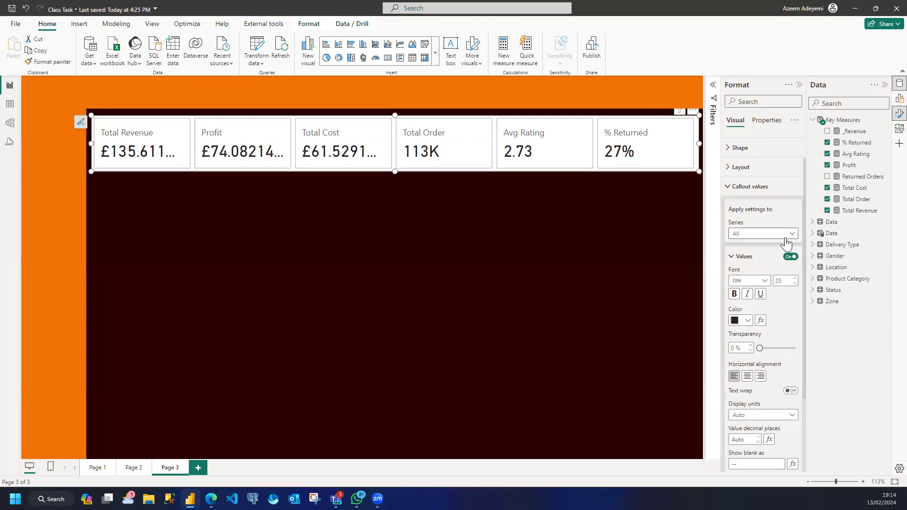
left_click(750, 419)
left_click(749, 416)
left_click(742, 440)
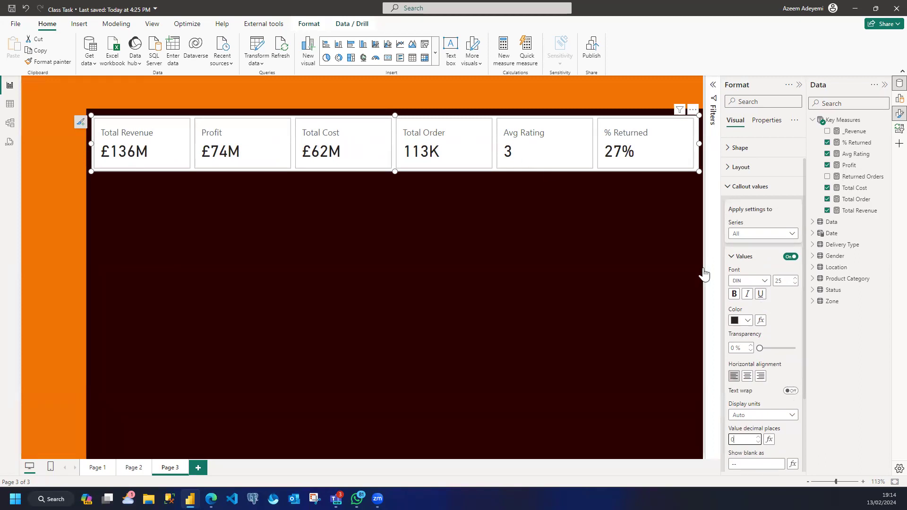
Try 2 decimal places on all the callout values, and return them to 0
left_click(758, 437)
left_click(758, 438)
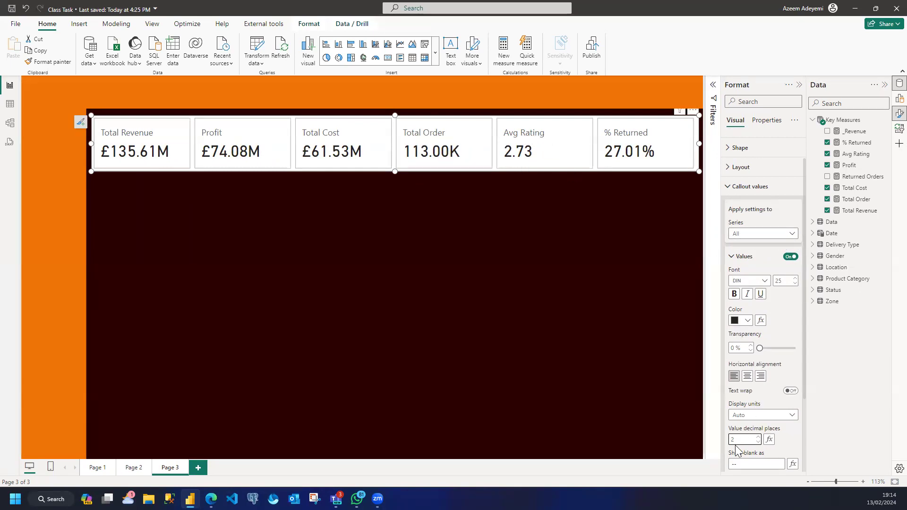
left_click_drag(741, 439, 729, 441)
type("0")
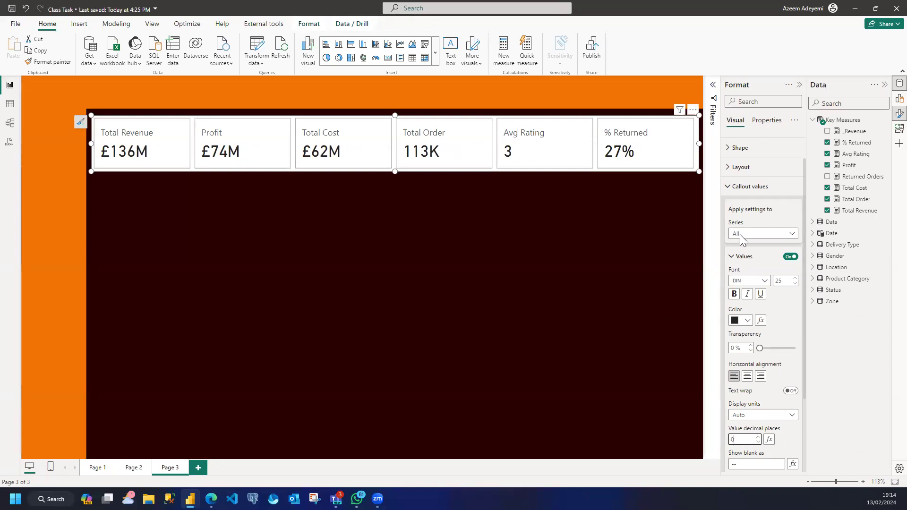
key("Escape")
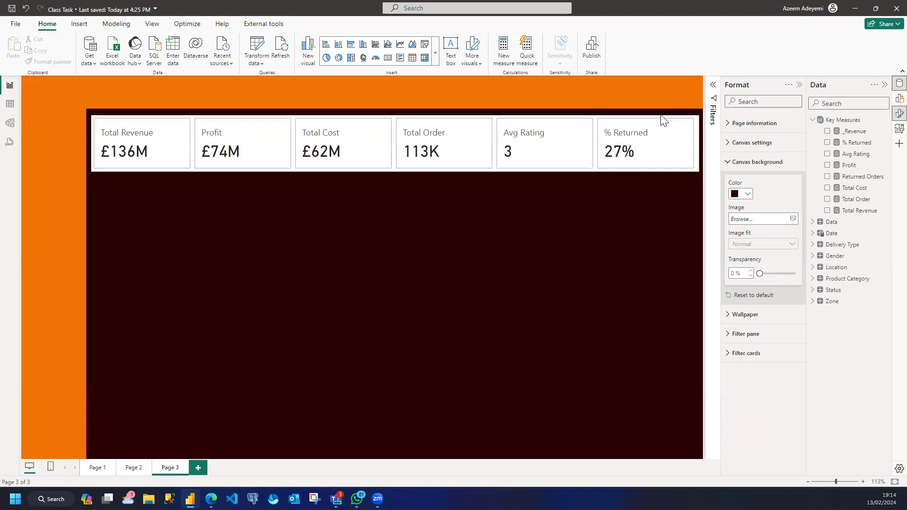
Set the decimal places of only the Avg Rating callout value to 2
left_click(697, 149)
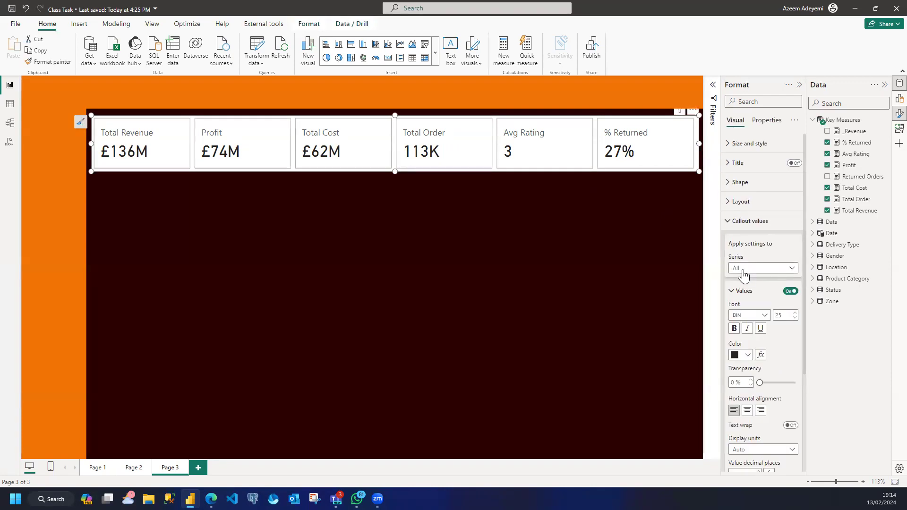
left_click(744, 273)
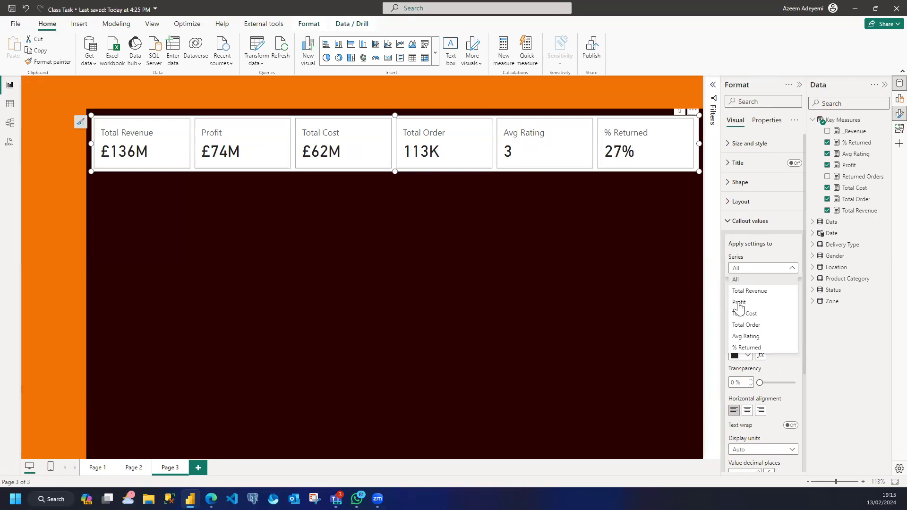
left_click(753, 335)
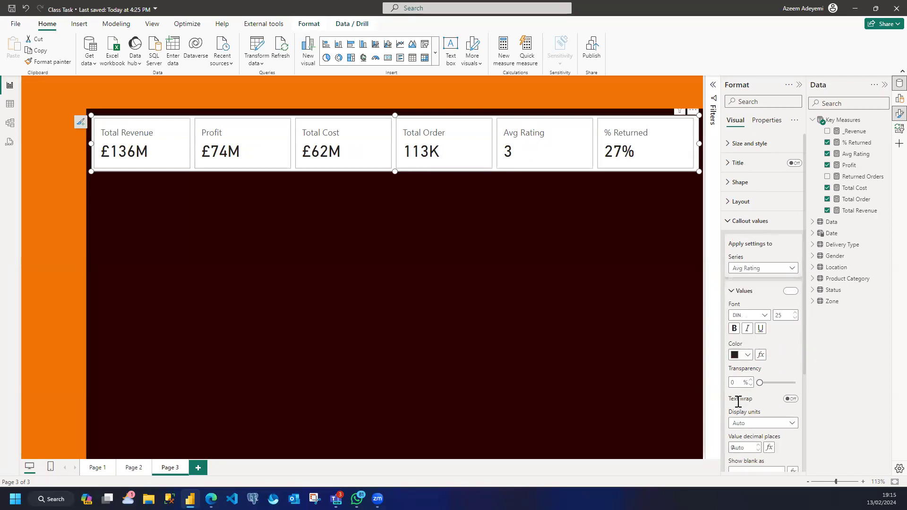
scroll(744, 404, "down", 2)
left_click(740, 346)
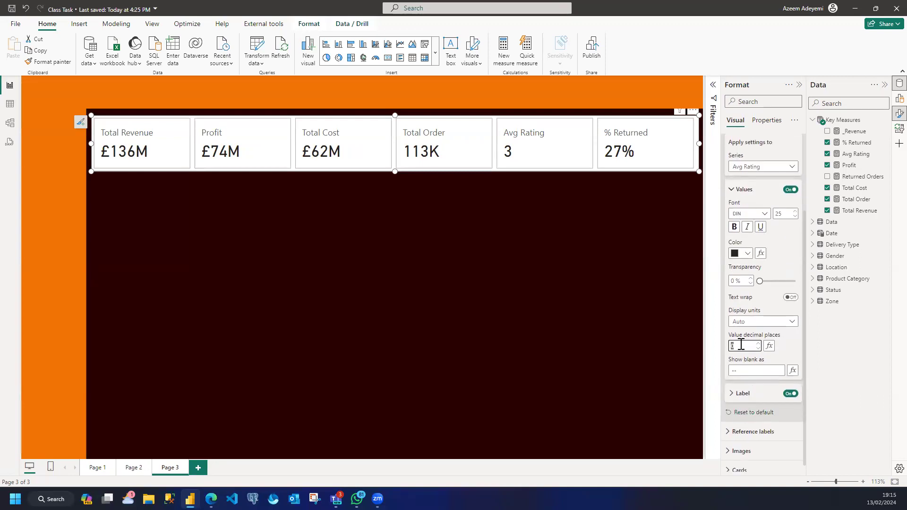
type("2")
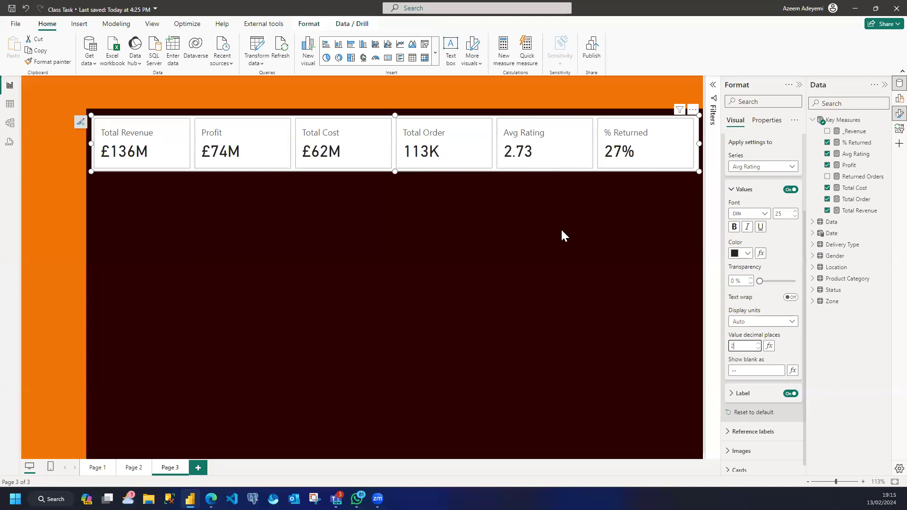
Search the format settings for the background options, and turn off the background of both the whole card visual and its individual cards
scroll(781, 194, "up", 3)
left_click(730, 144)
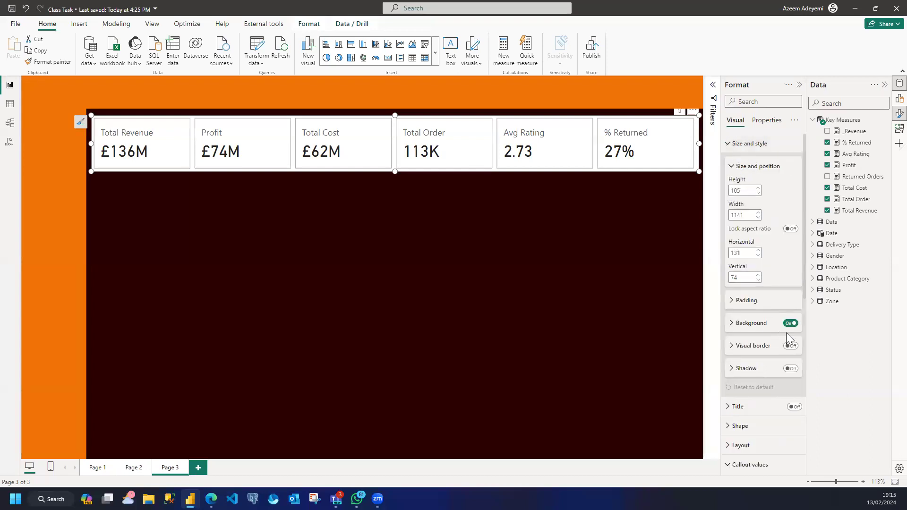
left_click(753, 102)
left_click(730, 145)
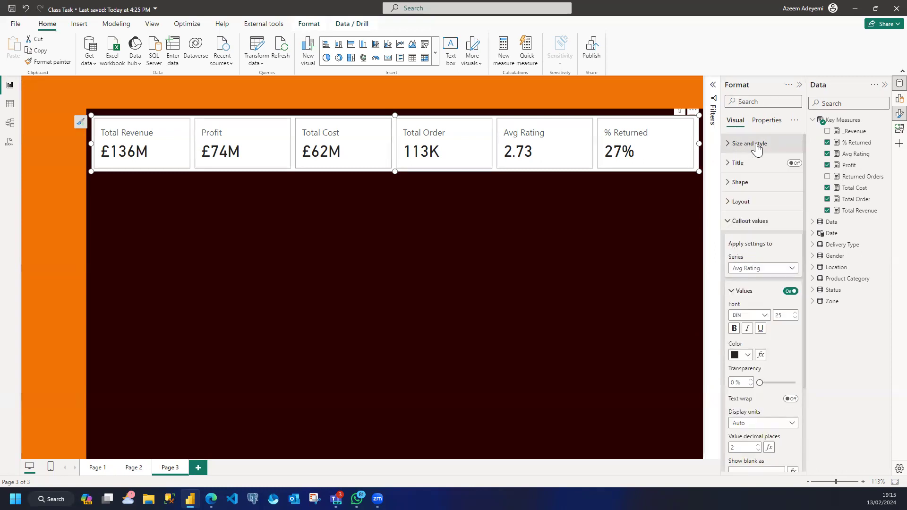
left_click(755, 102)
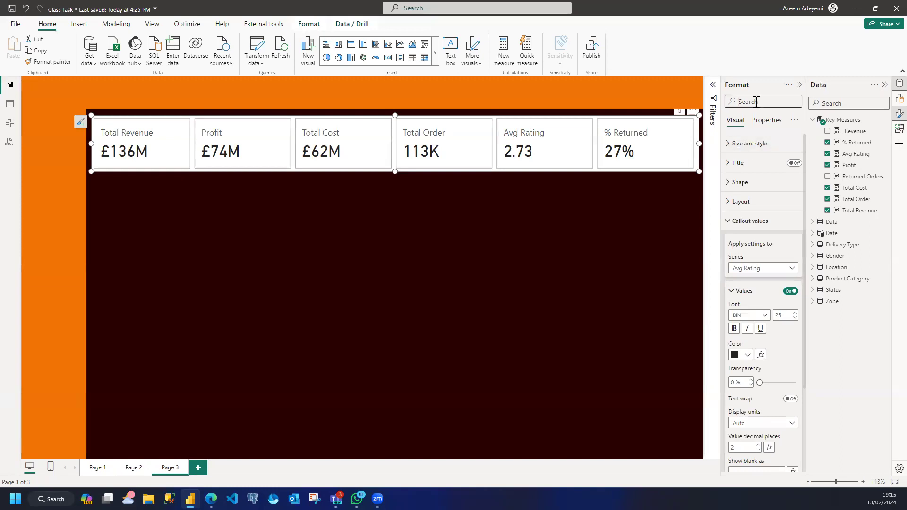
type("BACKG")
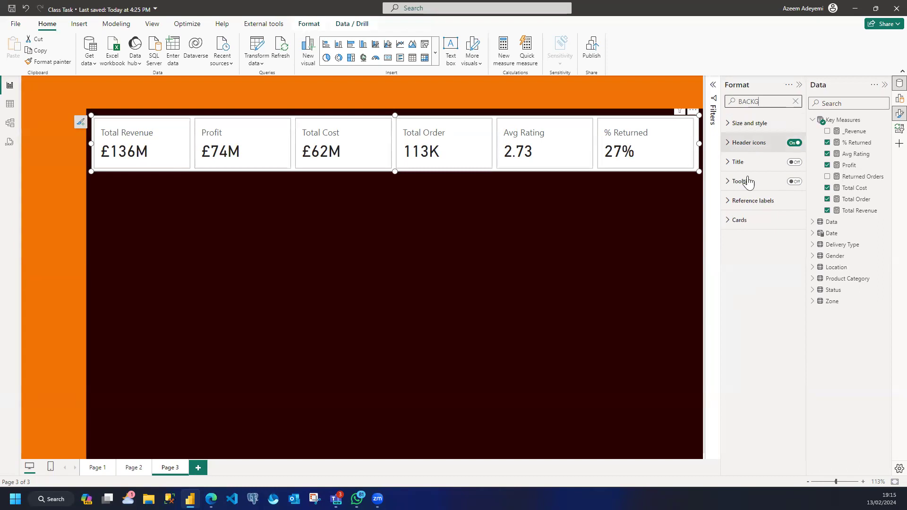
left_click(729, 126)
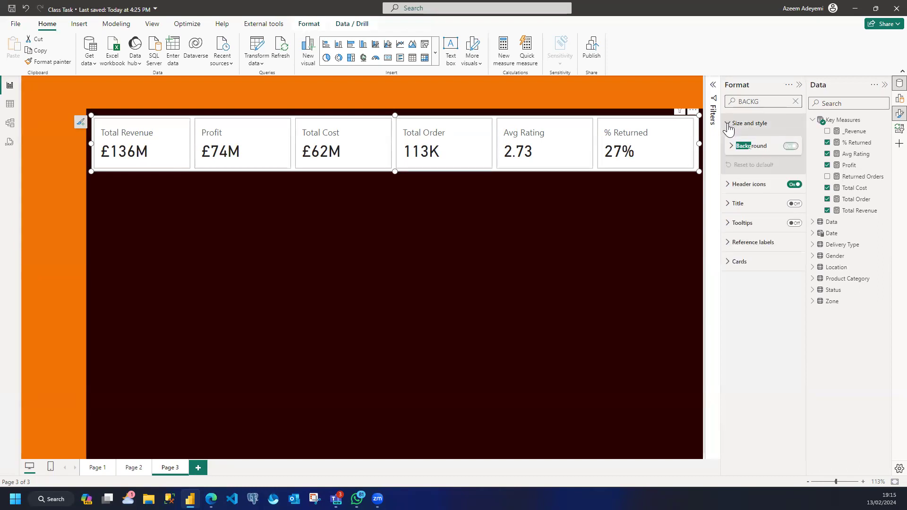
left_click(790, 147)
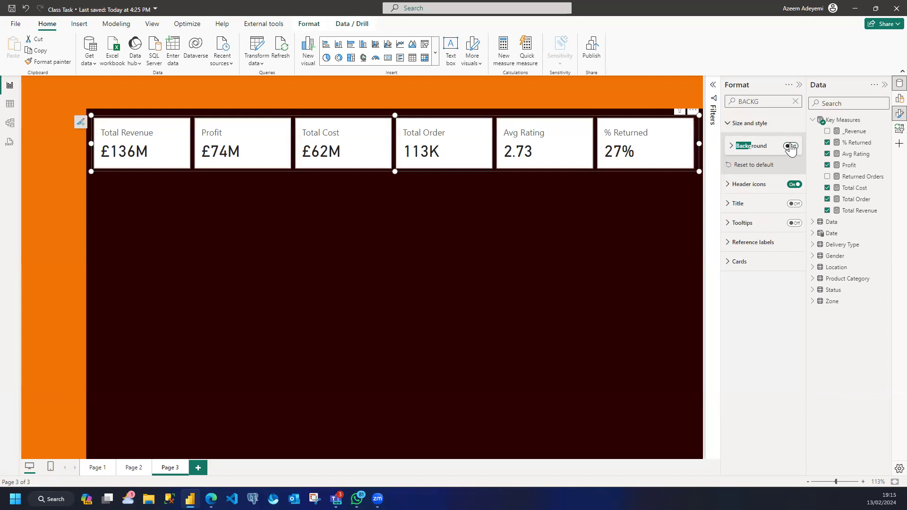
left_click(725, 263)
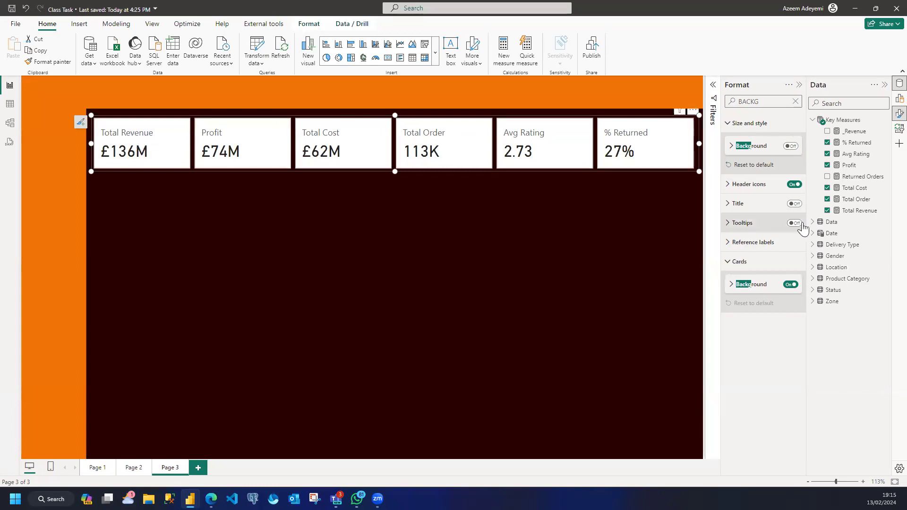
left_click(790, 284)
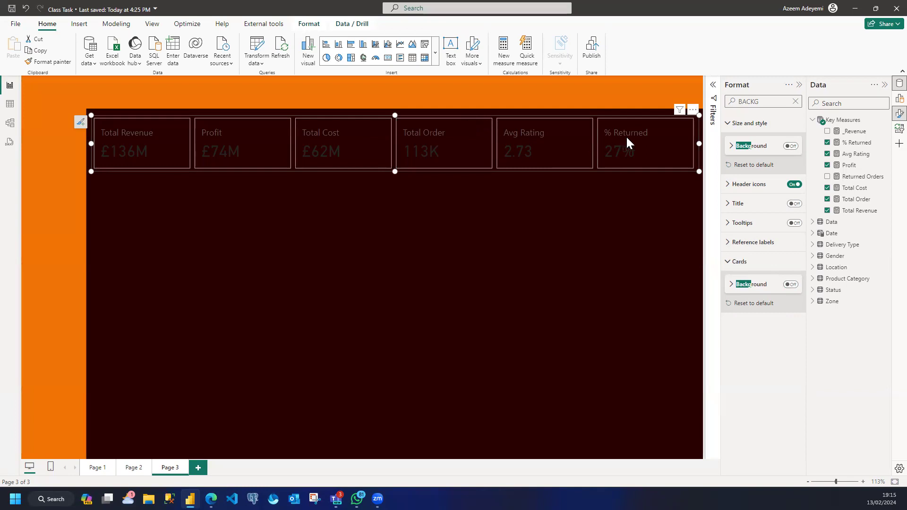
left_click(795, 102)
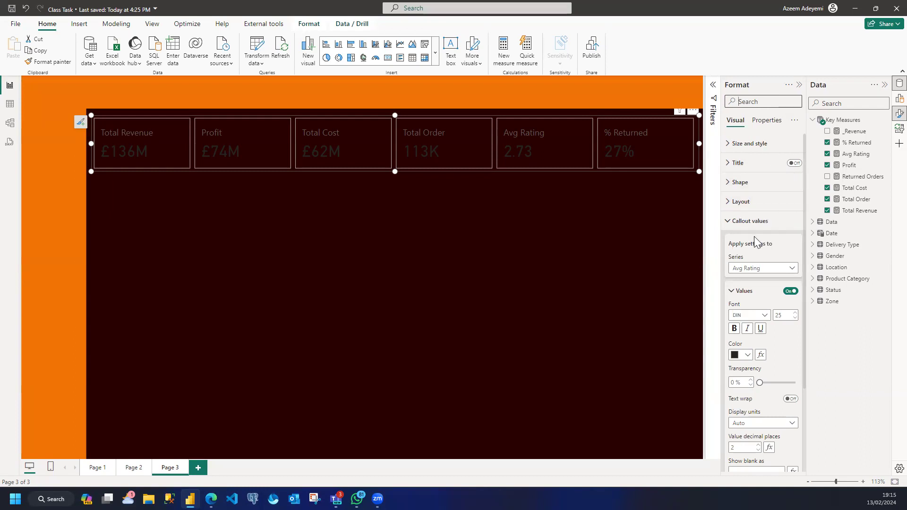
Change the color of the Avg Rating callout value to white
scroll(757, 242, "down", 3)
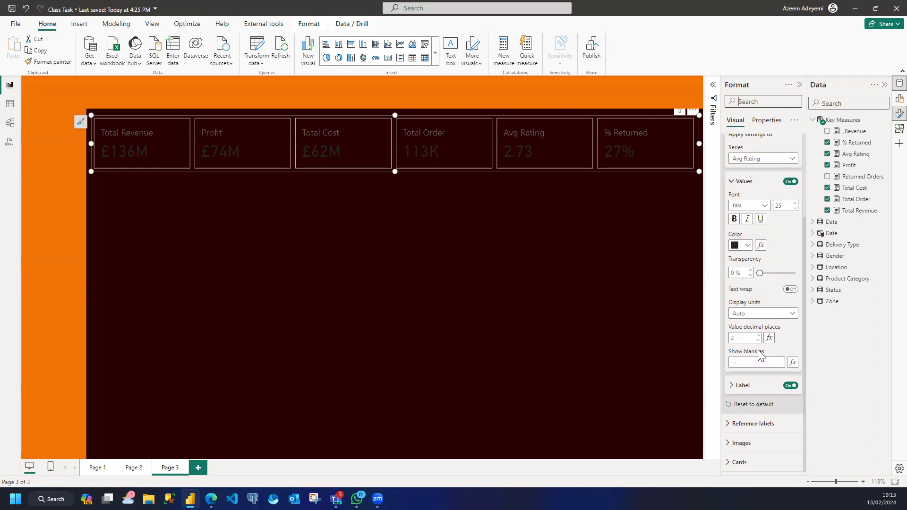
left_click(748, 246)
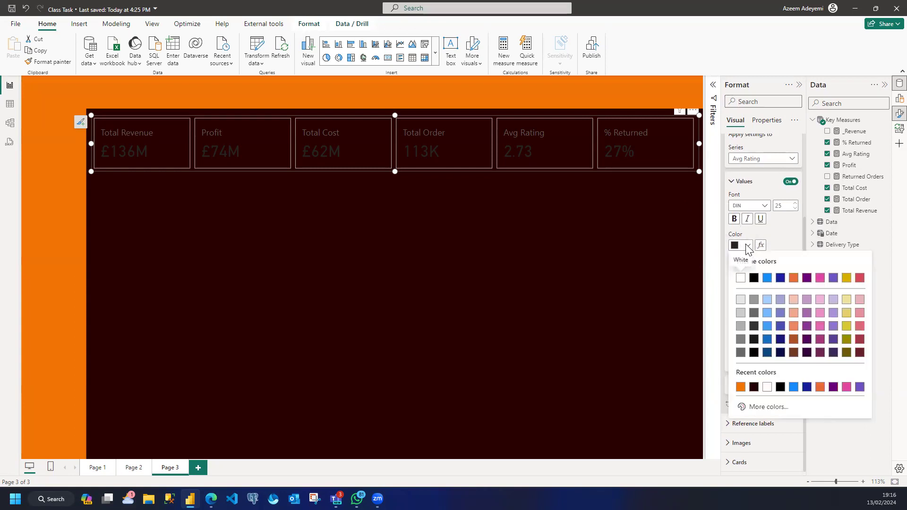
left_click(740, 279)
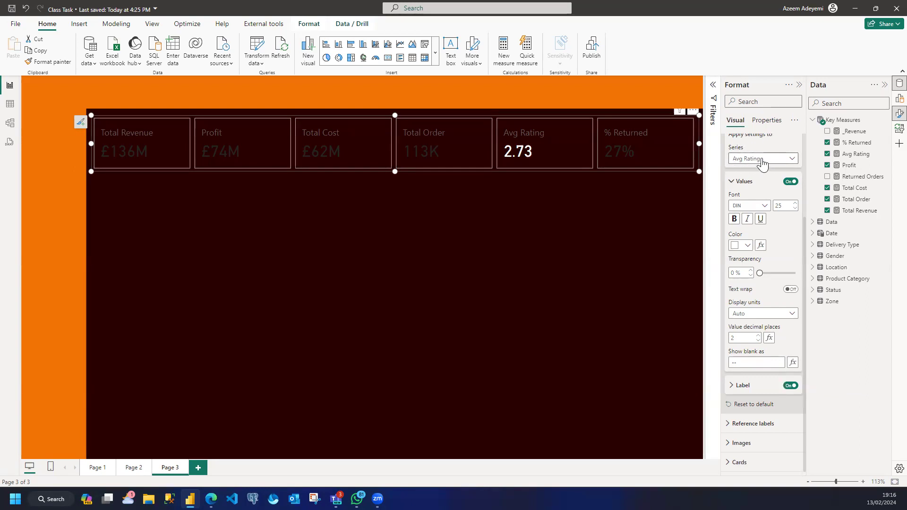
Apply the callout value settings to all series and change the color of their values to white
left_click(748, 162)
left_click(747, 159)
left_click(745, 245)
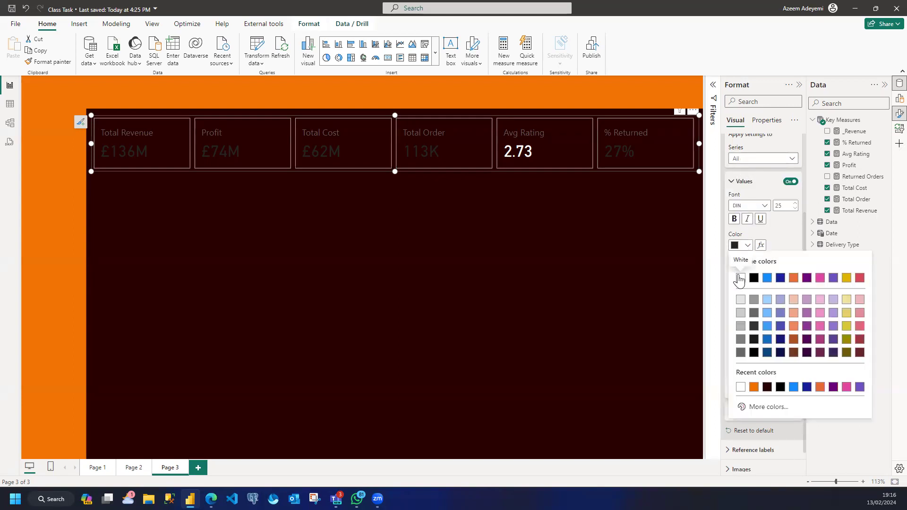
left_click(740, 278)
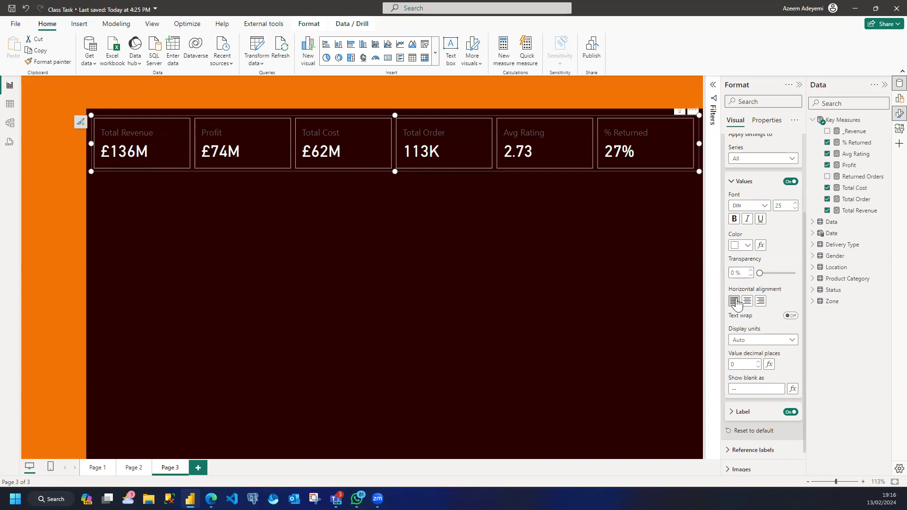
Look through the callout value and card format settings for an option that controls the card labels
scroll(763, 295, "down", 1)
scroll(765, 246, "up", 4)
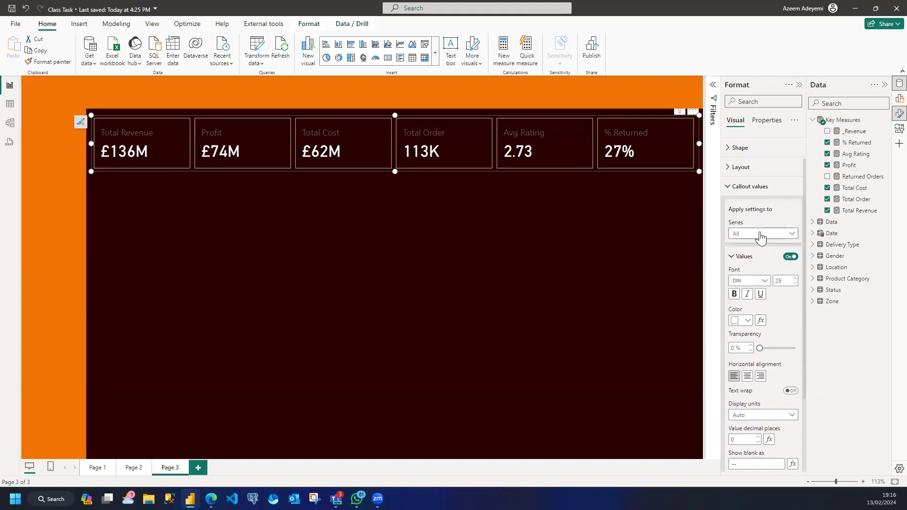
left_click(734, 186)
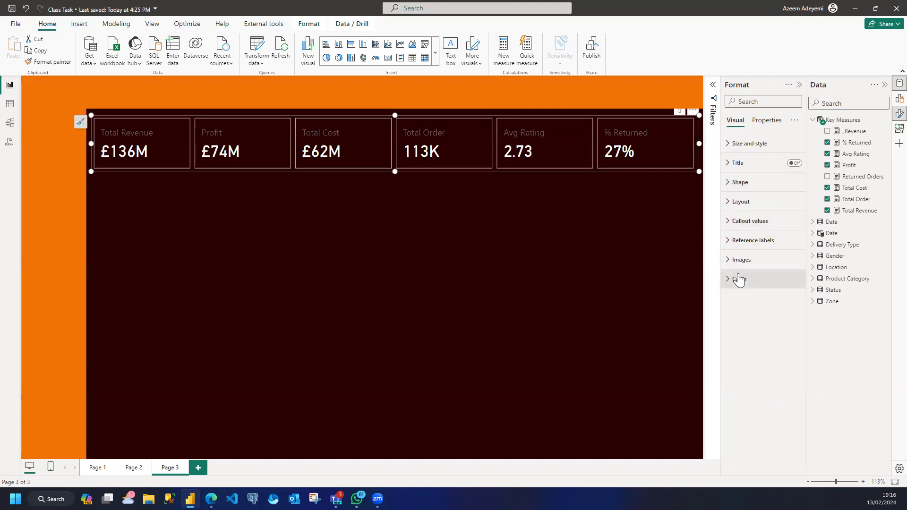
left_click(727, 228)
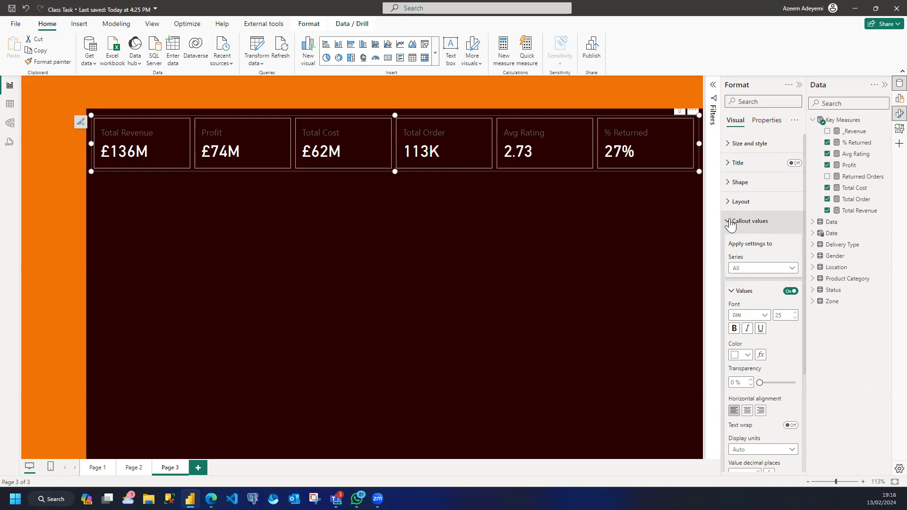
left_click(731, 223)
left_click(727, 282)
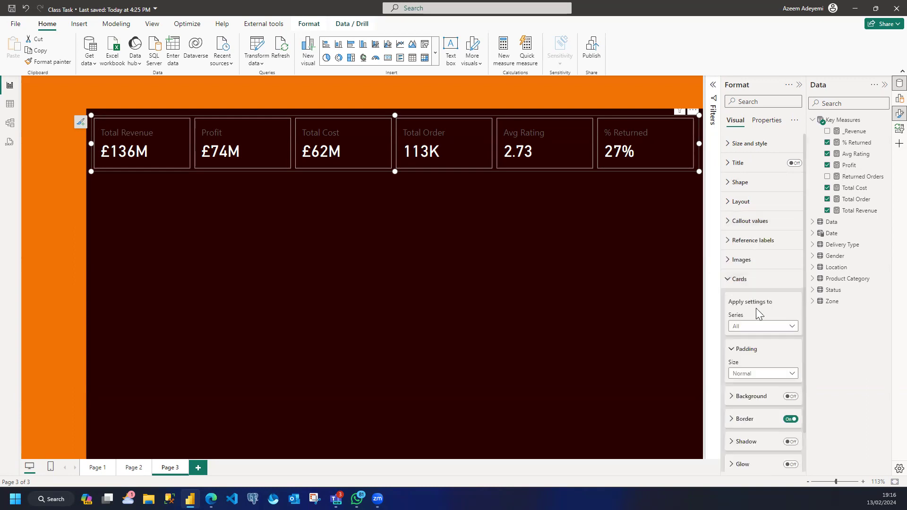
scroll(765, 356, "down", 1)
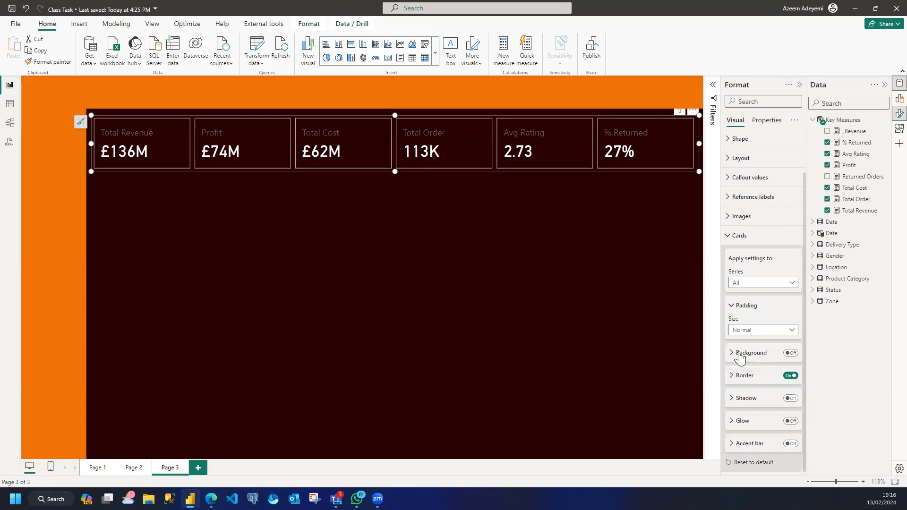
Search the format settings for "TITLE", try turning on the visual's title, and clear the search
left_click(761, 101)
type("TITLE")
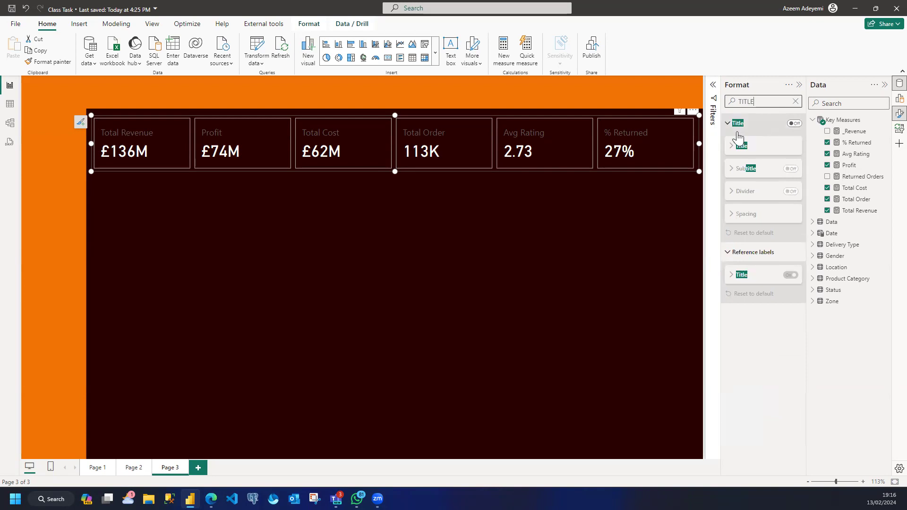
left_click(795, 124)
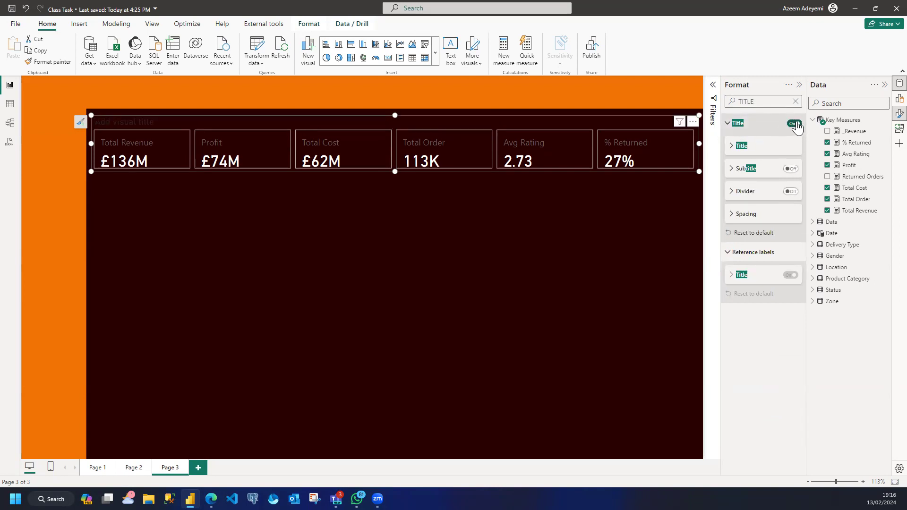
left_click(795, 124)
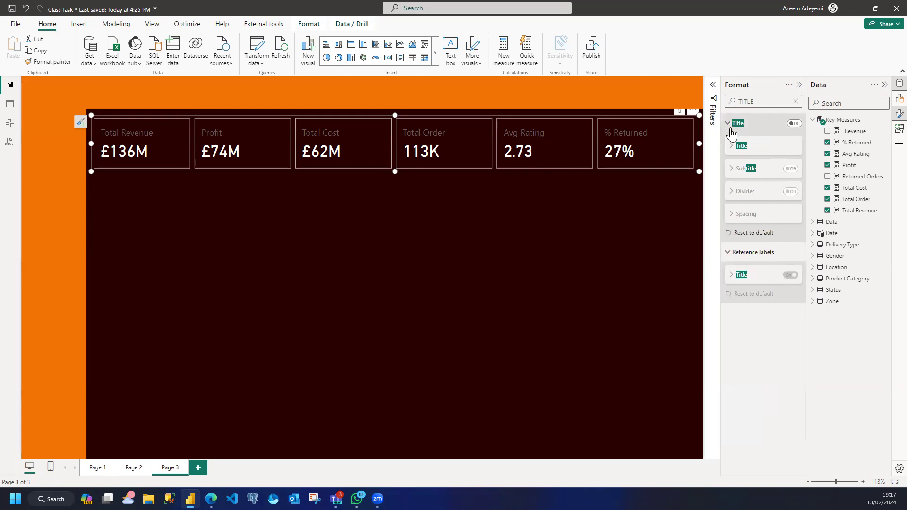
left_click(796, 101)
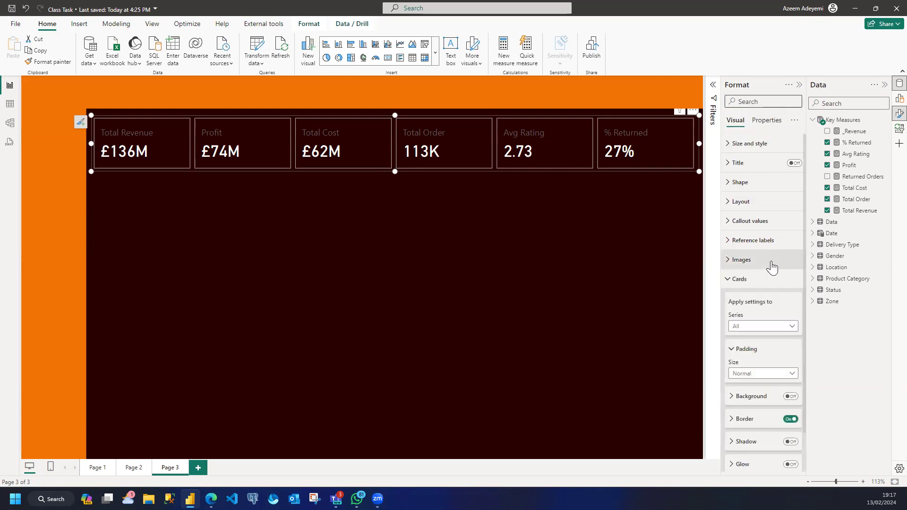
Change the shape of the KPI cards to Rounded Rectangle
left_click(731, 279)
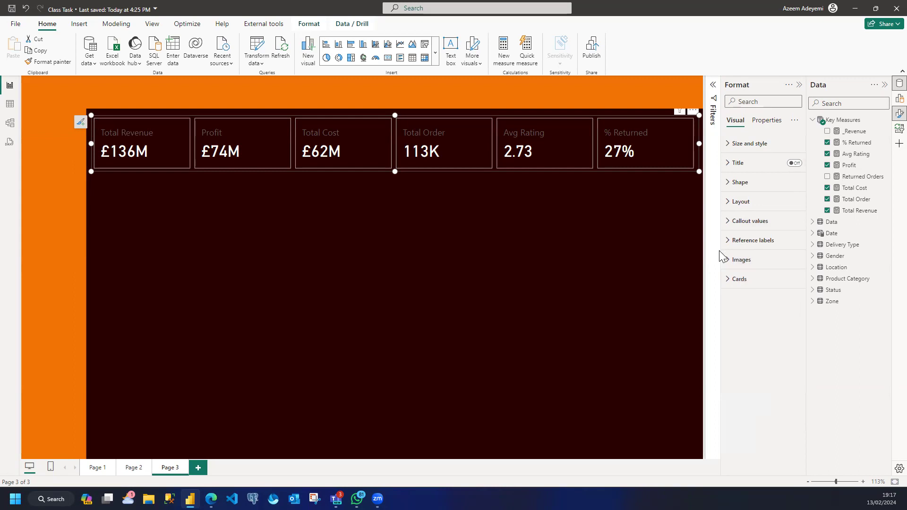
left_click(730, 222)
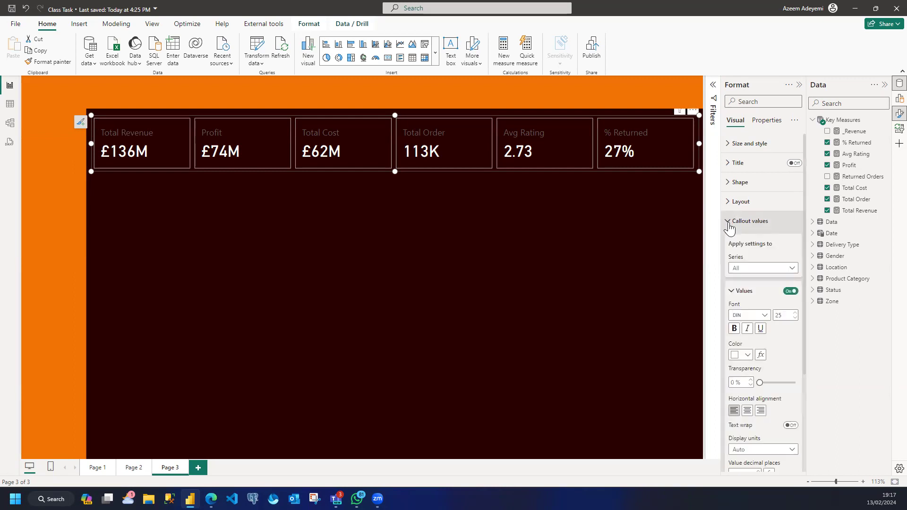
scroll(782, 359, "down", 5)
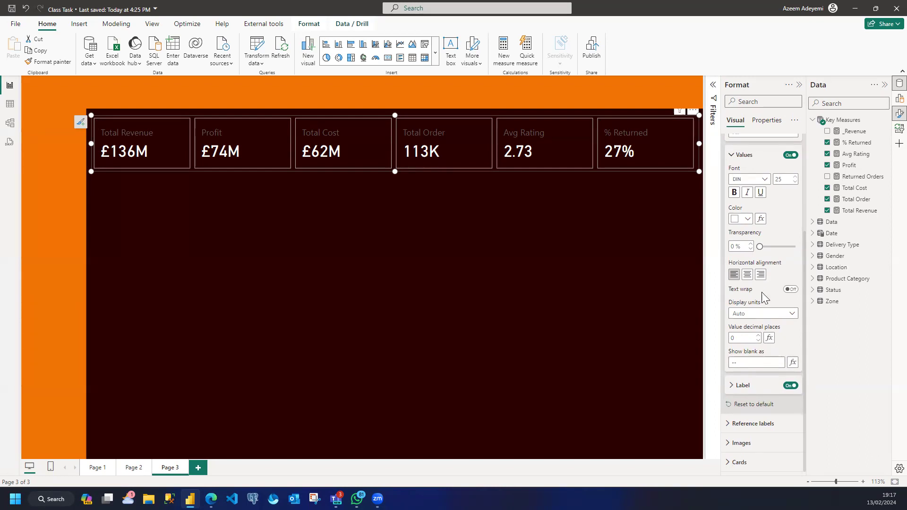
scroll(768, 255, "up", 4)
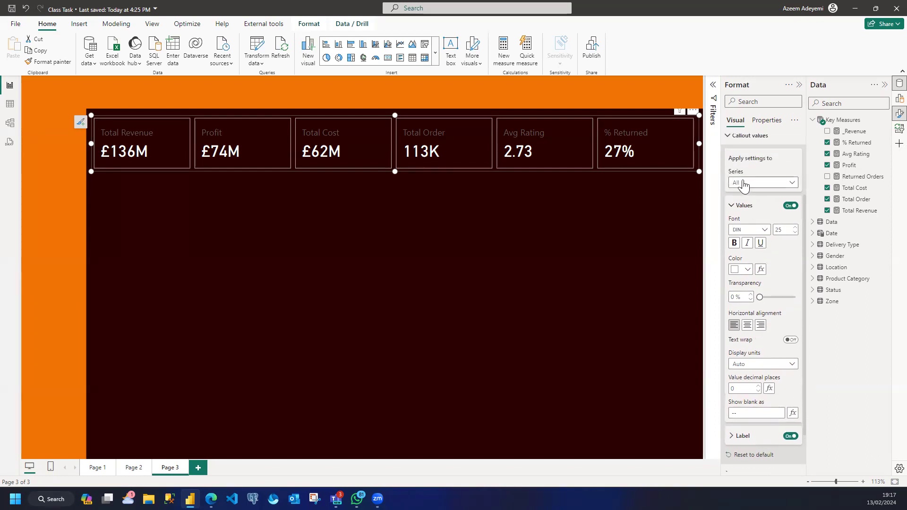
left_click(731, 202)
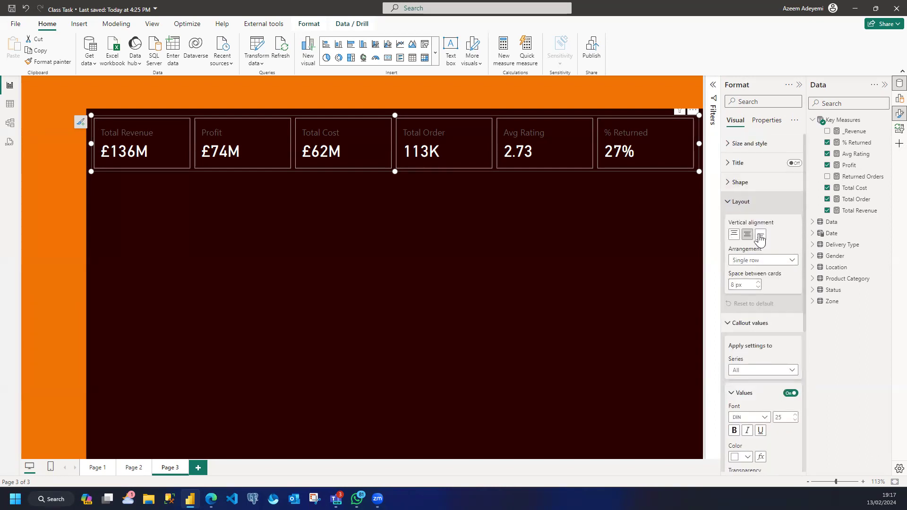
scroll(769, 321, "down", 1)
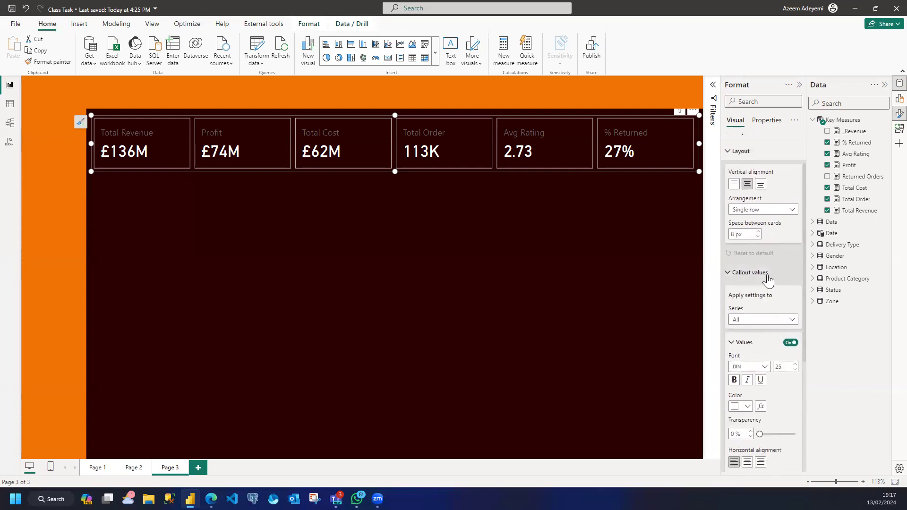
scroll(769, 279, "up", 1)
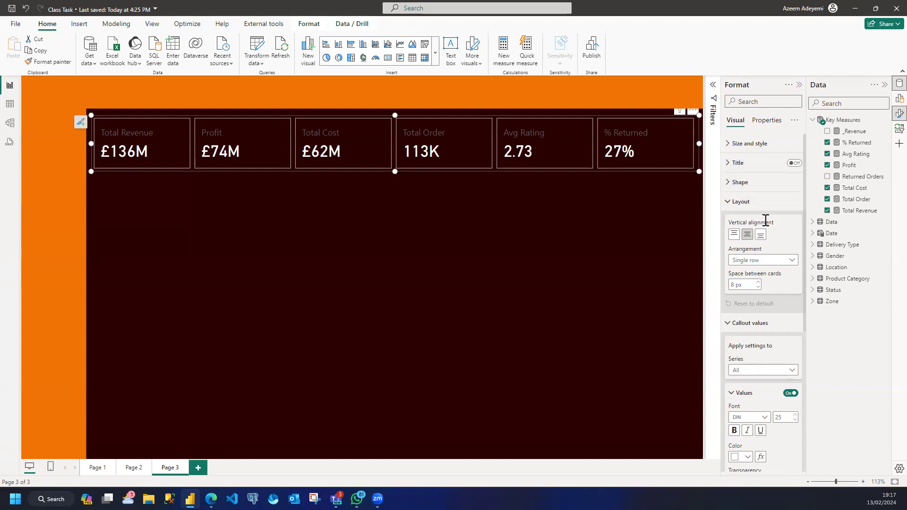
left_click(733, 184)
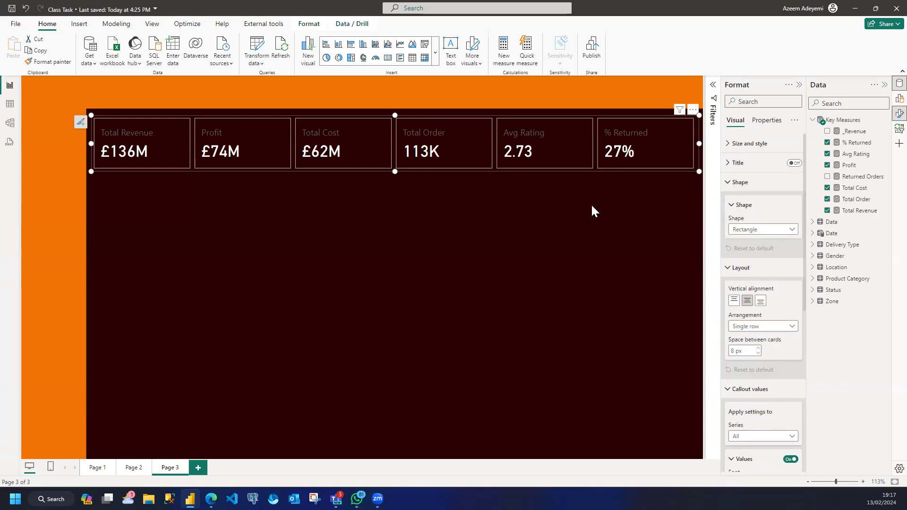
left_click(763, 229)
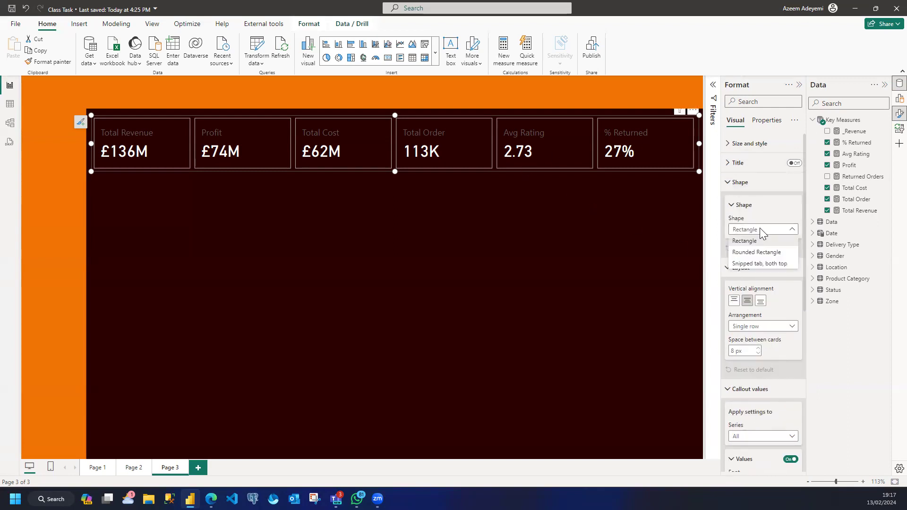
left_click(754, 253)
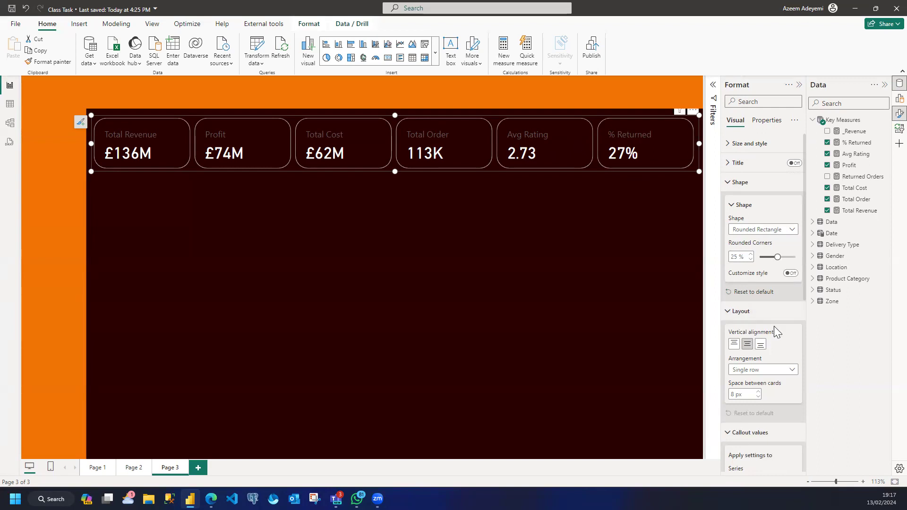
Look through the shape, layout, callout value and reference label settings for the label formatting options
scroll(756, 345, "down", 3)
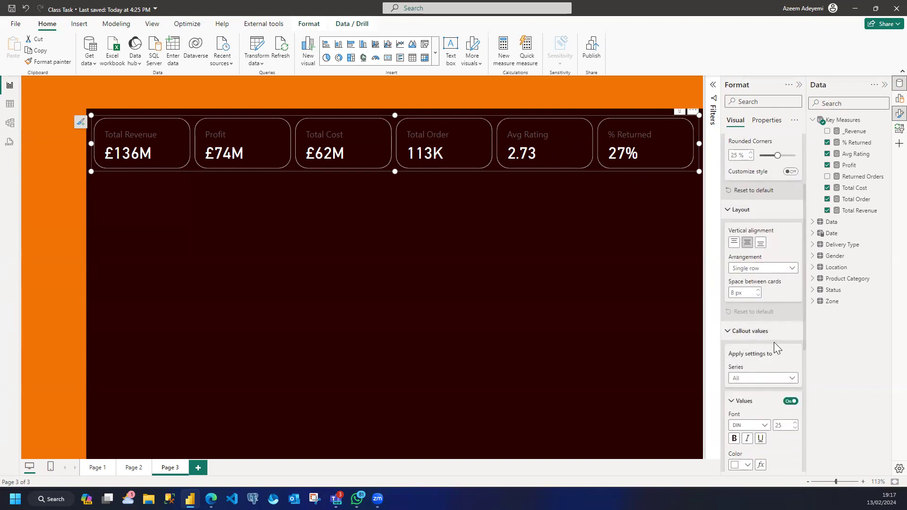
scroll(773, 348, "down", 1)
scroll(774, 297, "up", 3)
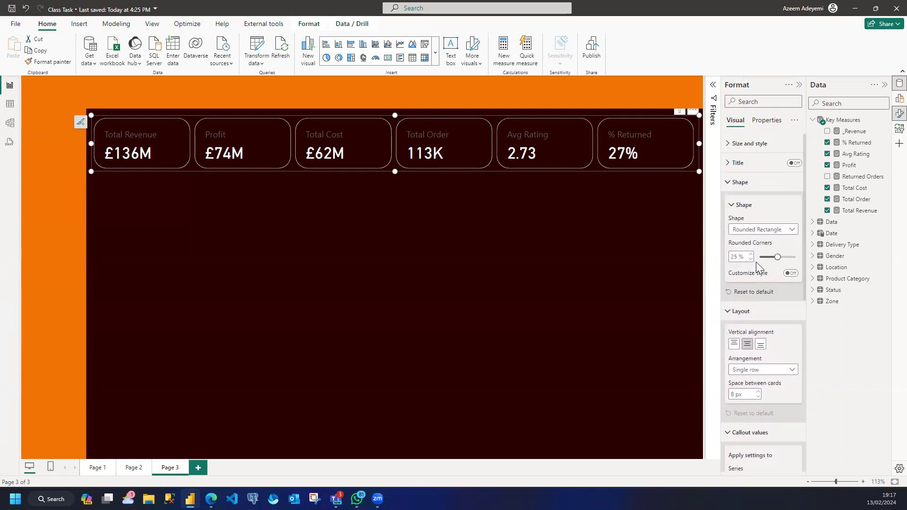
left_click(730, 185)
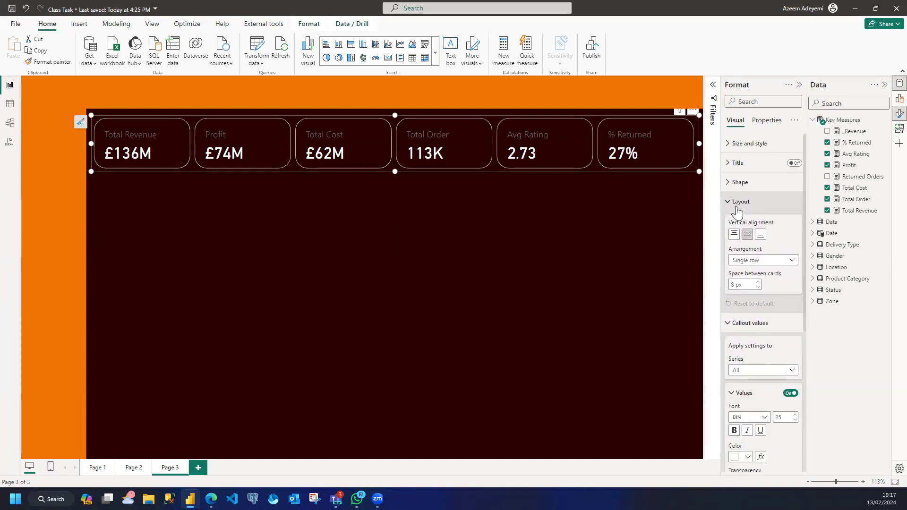
left_click(730, 204)
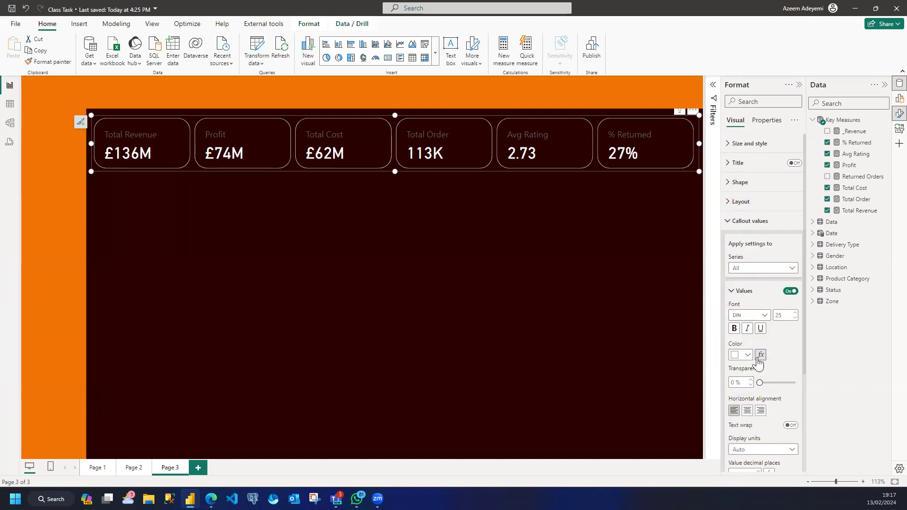
scroll(758, 361, "down", 2)
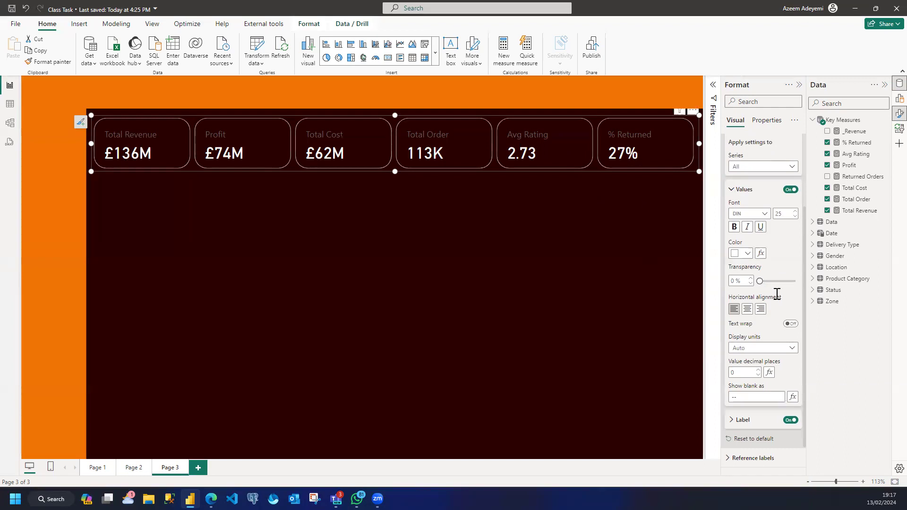
scroll(752, 244, "up", 1)
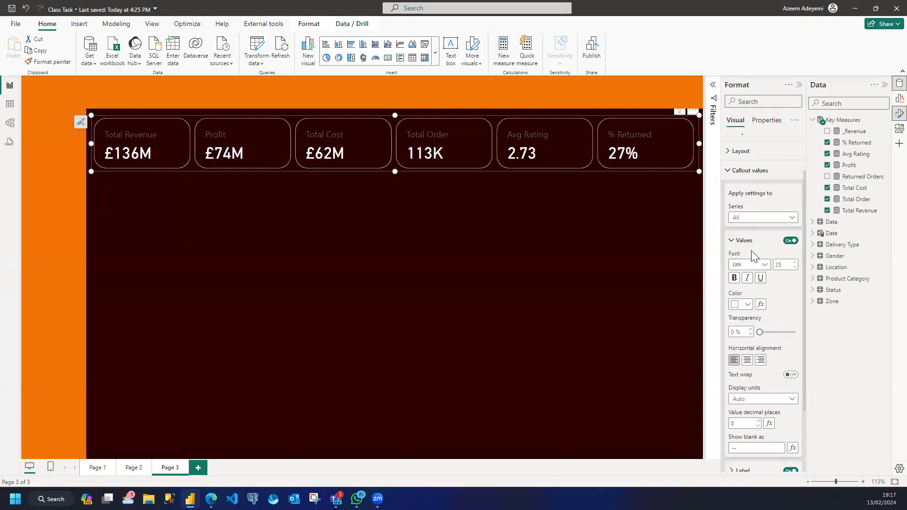
scroll(767, 378, "down", 2)
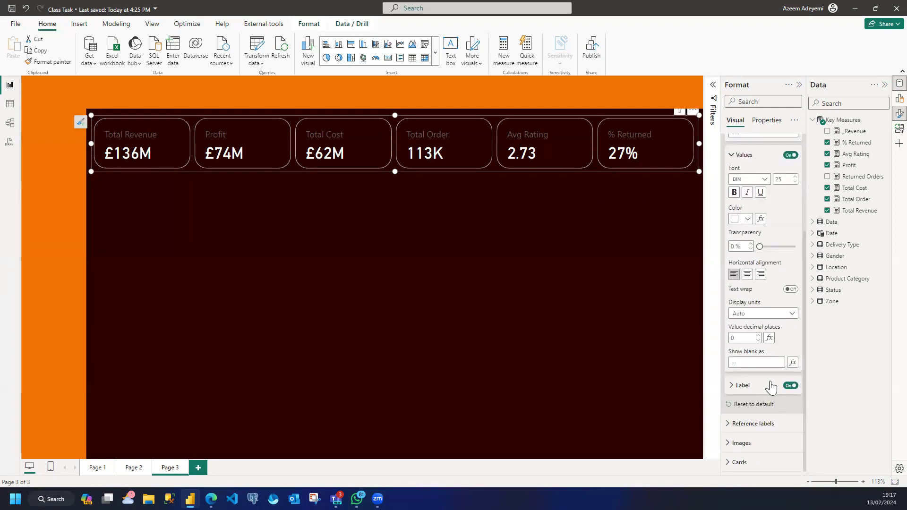
left_click(727, 424)
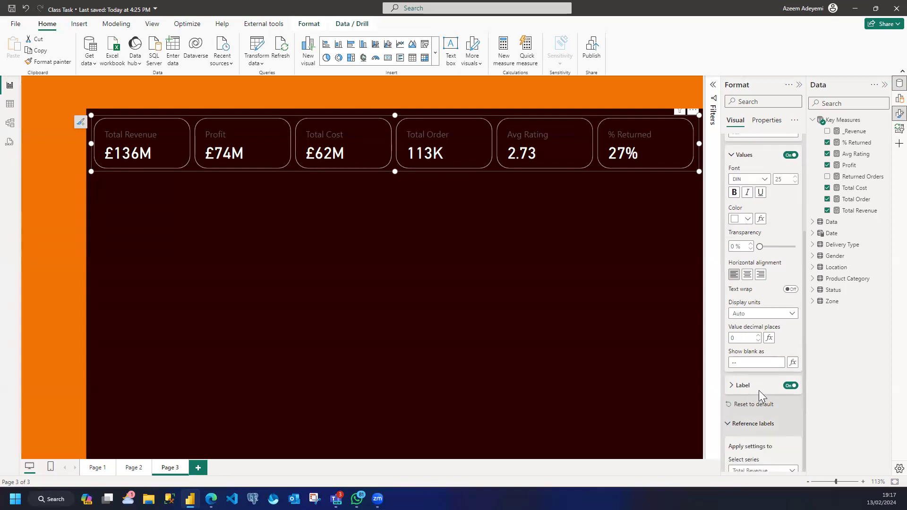
scroll(758, 396, "down", 4)
scroll(754, 383, "down", 2)
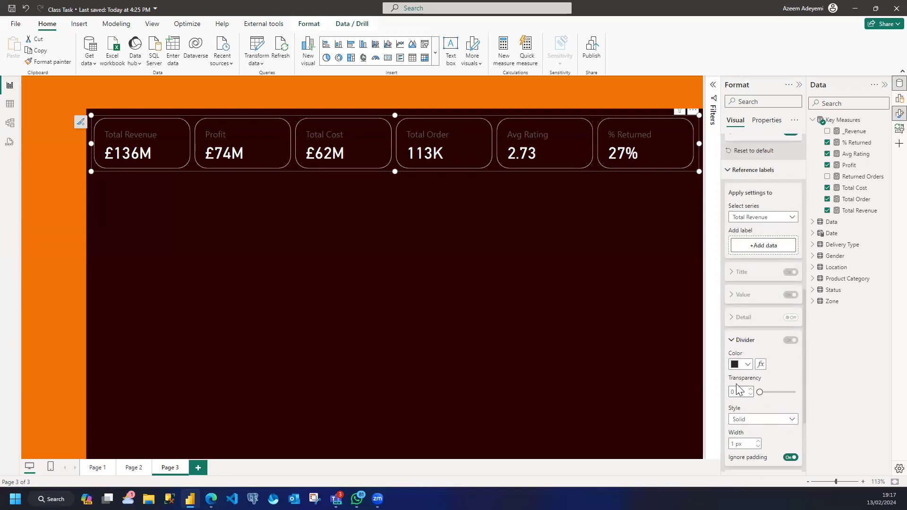
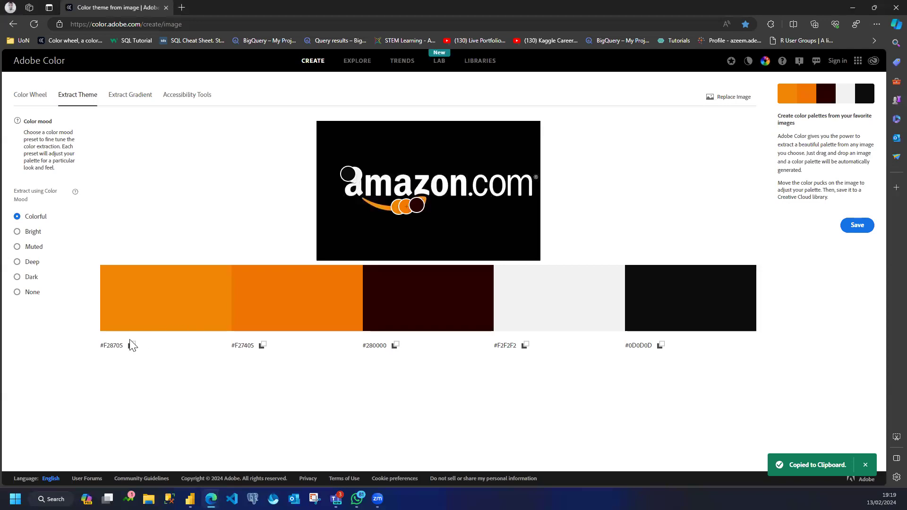
Copy the hex code #F28705 from the Adobe Color palette in the browser, and apply it in Power BI as the card labels' color
left_click(132, 345)
left_click(853, 8)
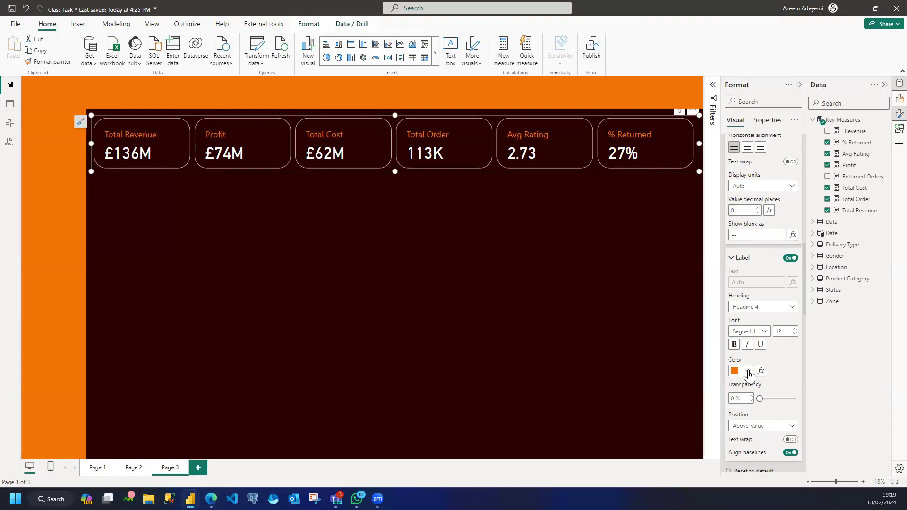
left_click(749, 372)
left_click(759, 350)
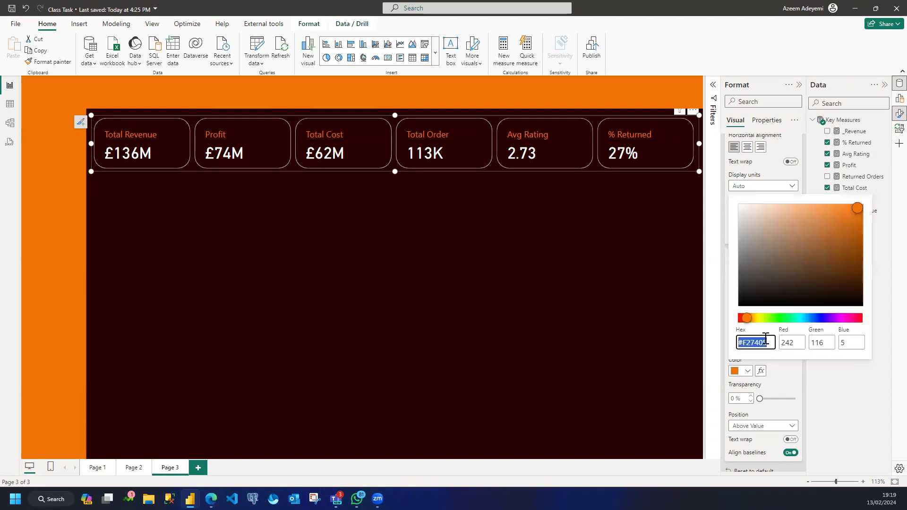
key("ctrl+v")
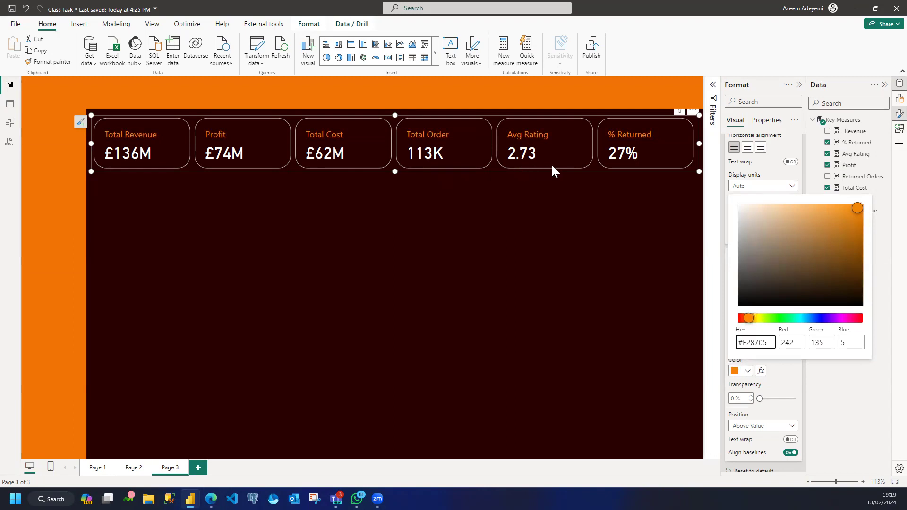
left_click(748, 371)
Set the position of the card labels to Below Value
left_click(747, 427)
left_click(746, 448)
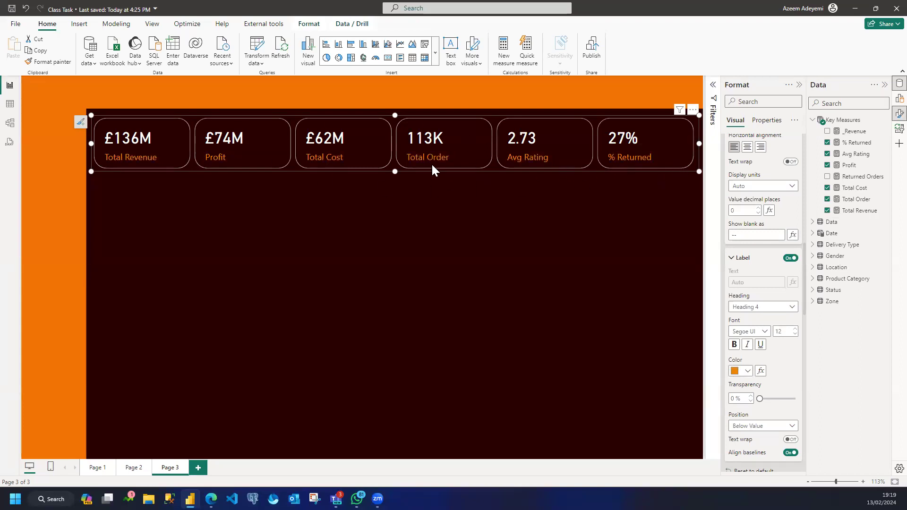
Slightly reduce the height of the KPI card row and set the callout values' font size to 20
mouse_move(396, 167)
left_mouse_down()
mouse_move(397, 155)
mouse_move(401, 169)
left_mouse_up()
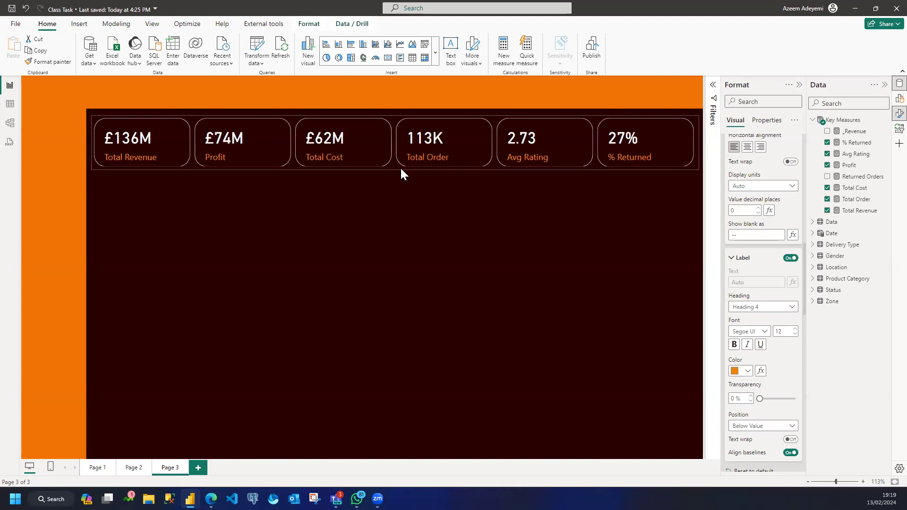
scroll(780, 271, "up", 5)
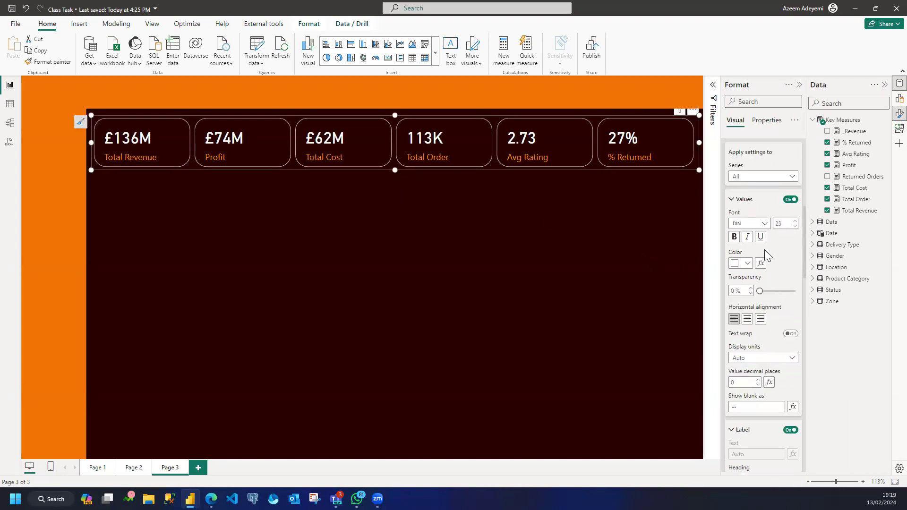
left_click(796, 309)
left_click(795, 308)
left_click(796, 309)
left_click(796, 309)
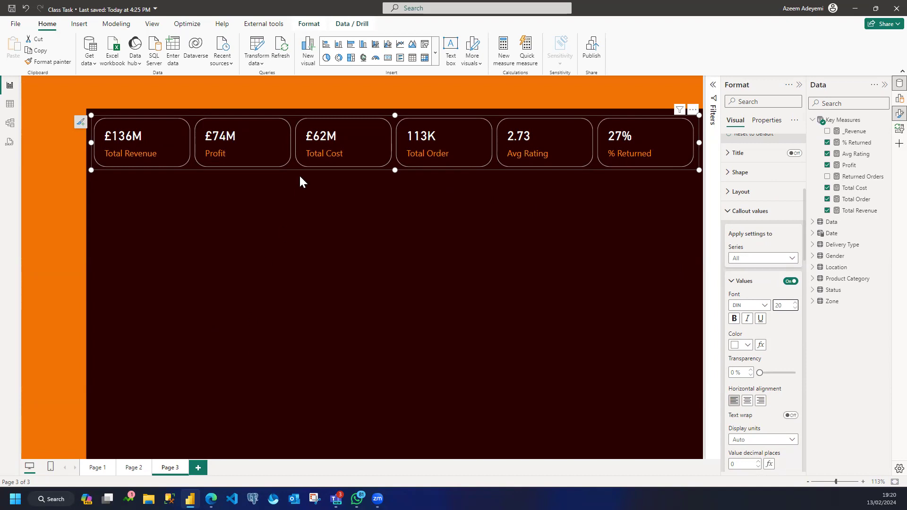
Insert a line chart below the KPI cards and resize it to about 580 wide by 255 high
key("Escape")
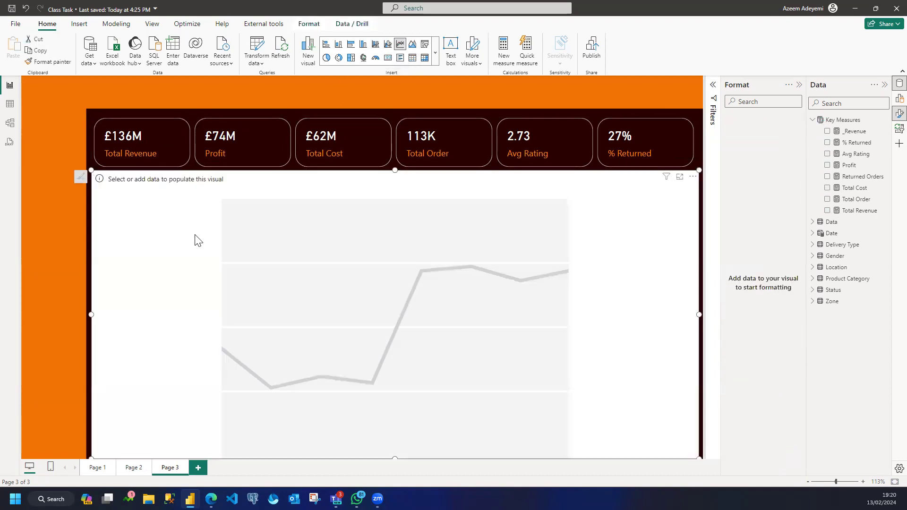
left_click_drag(93, 174, 148, 202)
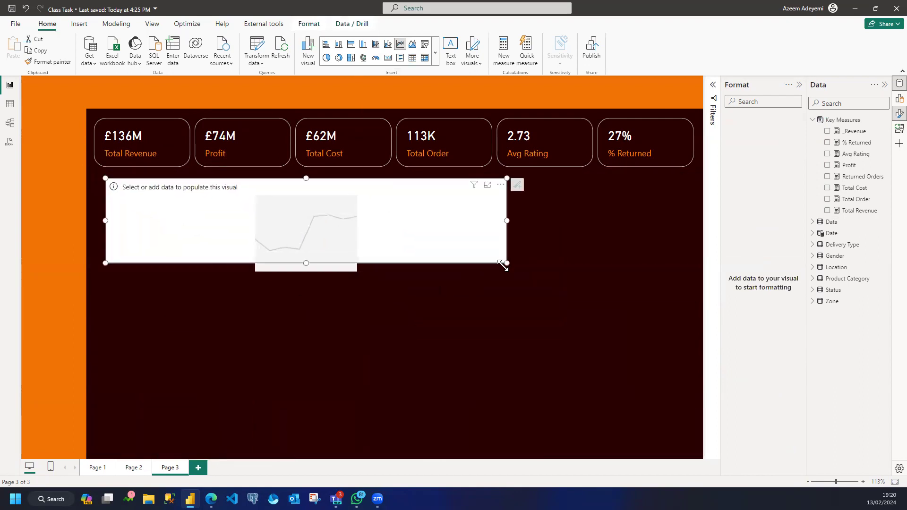
left_click_drag(479, 276, 415, 312)
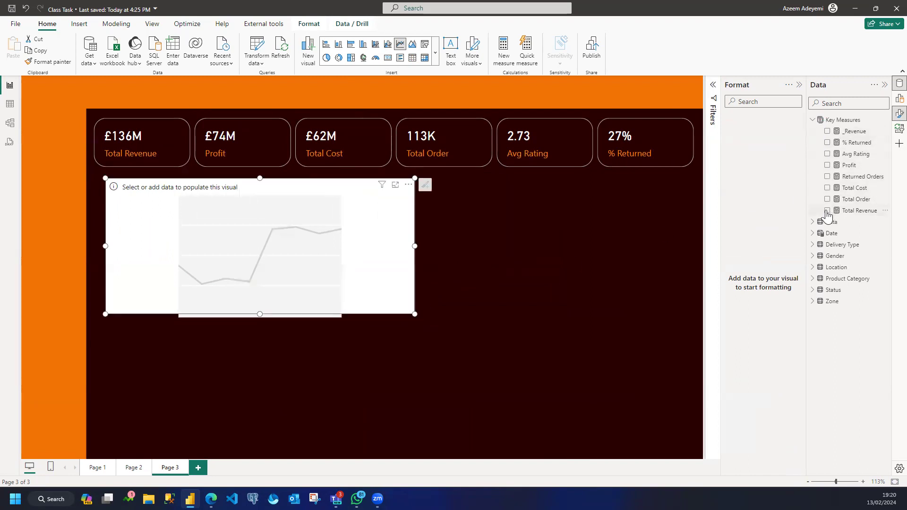
Plot the Total Revenue measure by Year from the Date table in the line chart
left_click(827, 211)
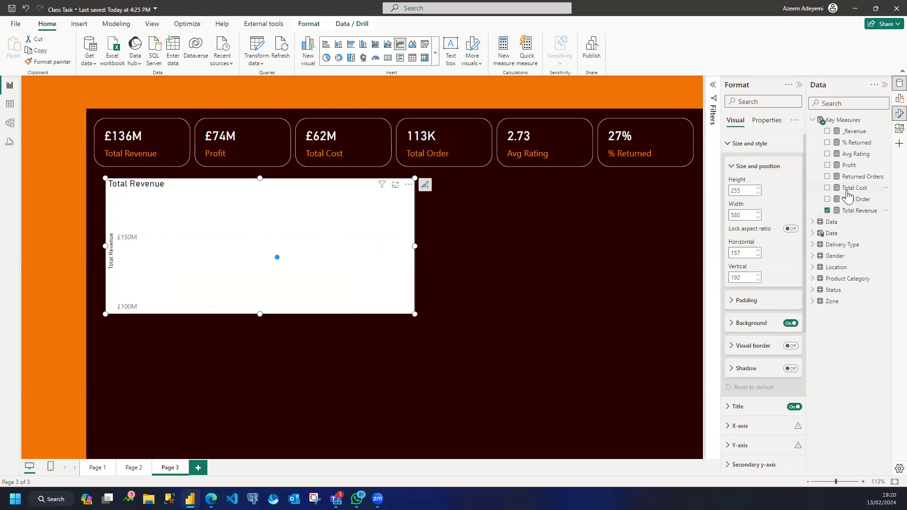
left_click(812, 234)
left_click(817, 300)
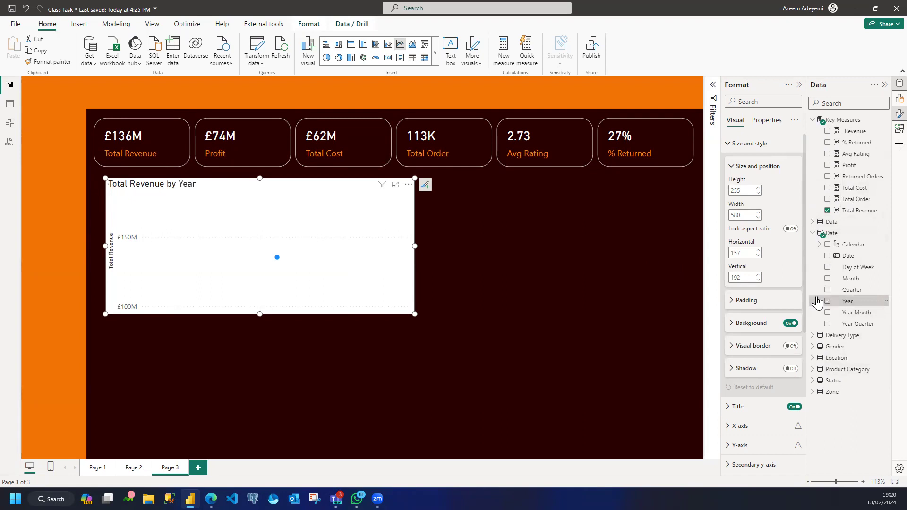
Turn on the forecast for the line chart and apply a forecast length of 3 points
scroll(764, 378, "down", 3)
scroll(764, 383, "down", 3)
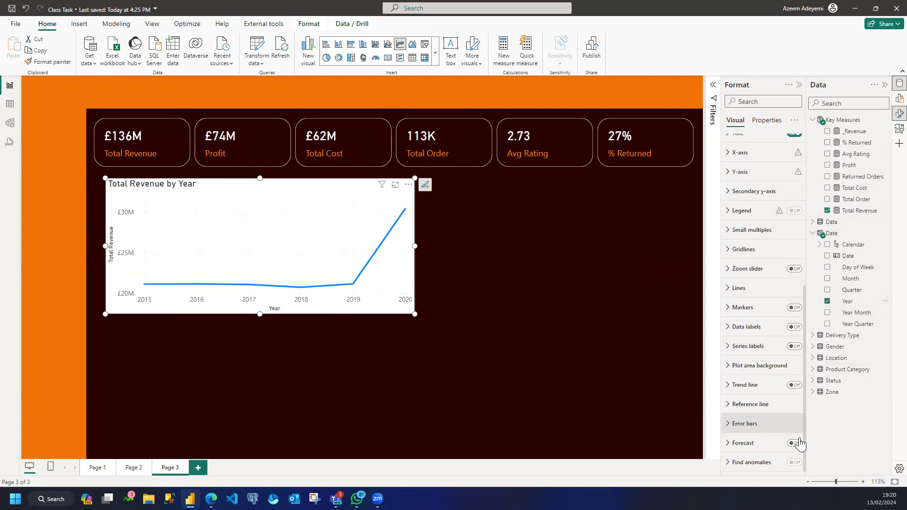
left_click(794, 443)
left_click(728, 444)
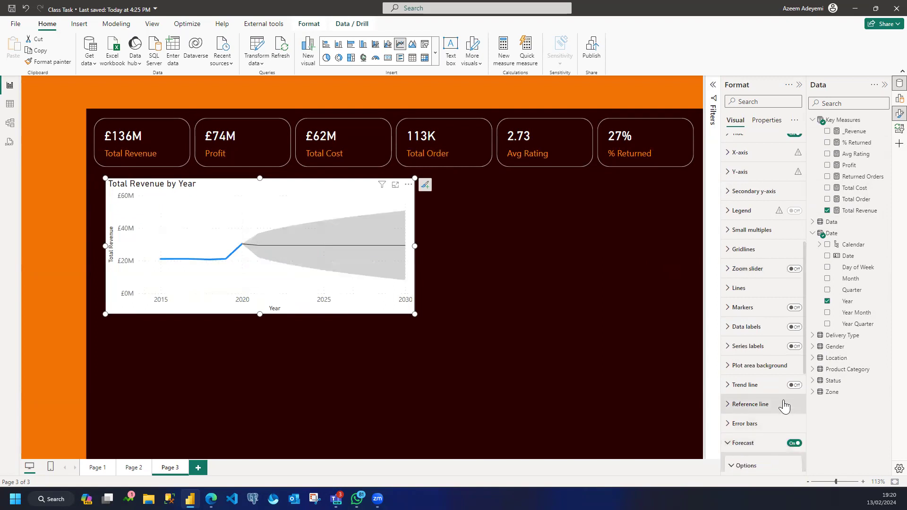
scroll(784, 405, "down", 3)
left_click_drag(751, 362, 724, 362)
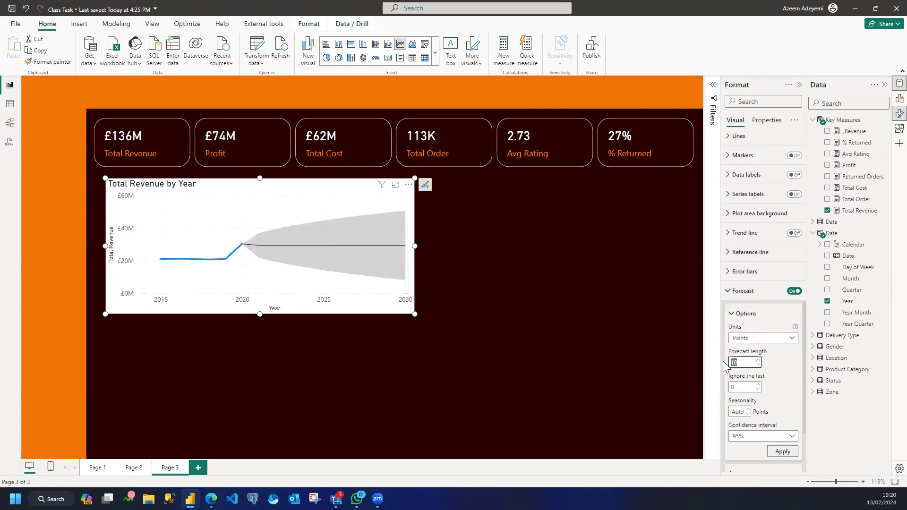
type("3")
left_click(783, 451)
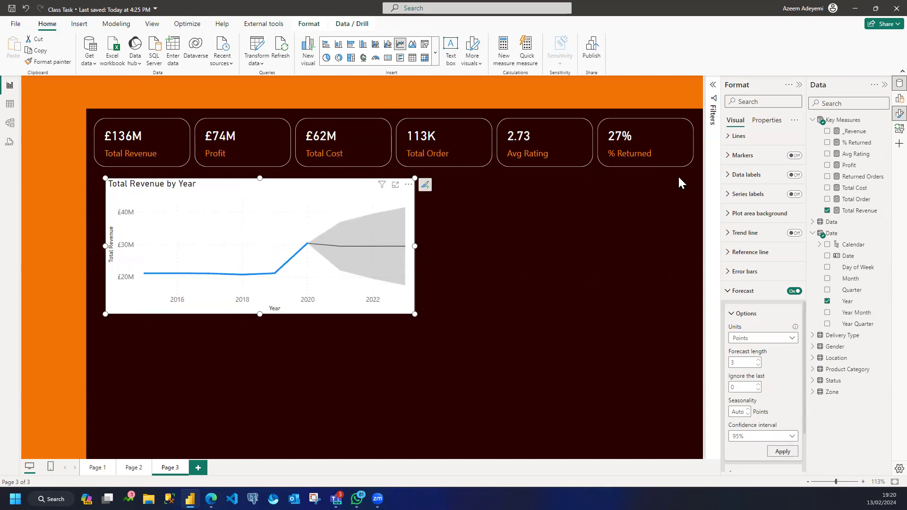
Find the line chart's background setting and turn the background off
left_click(756, 100)
type("BAC")
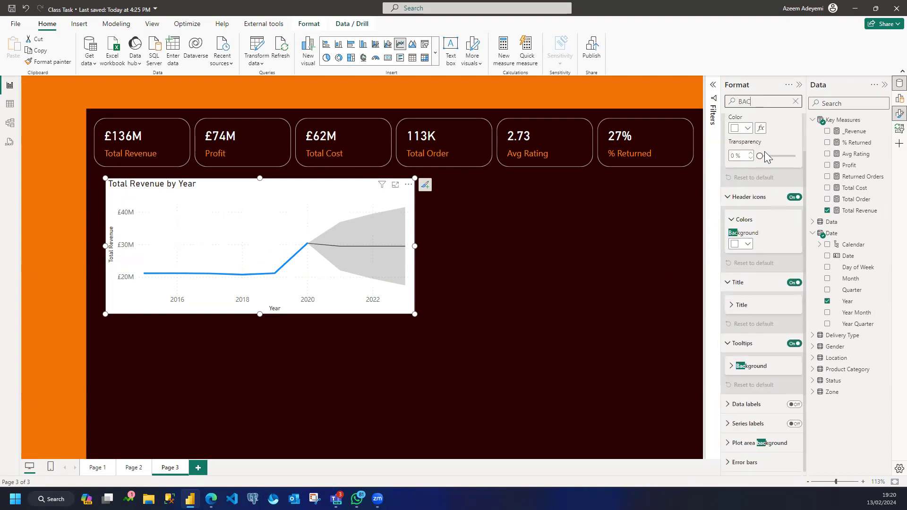
scroll(765, 156, "up", 1)
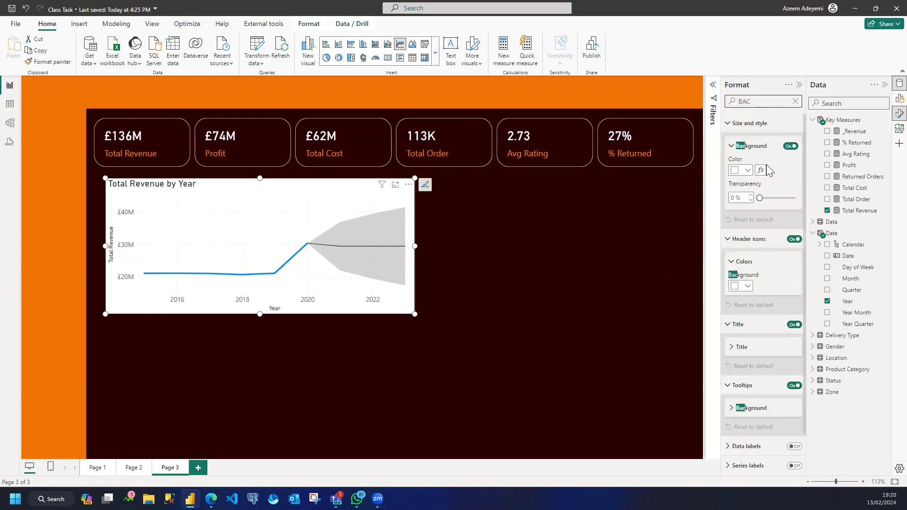
left_click(789, 147)
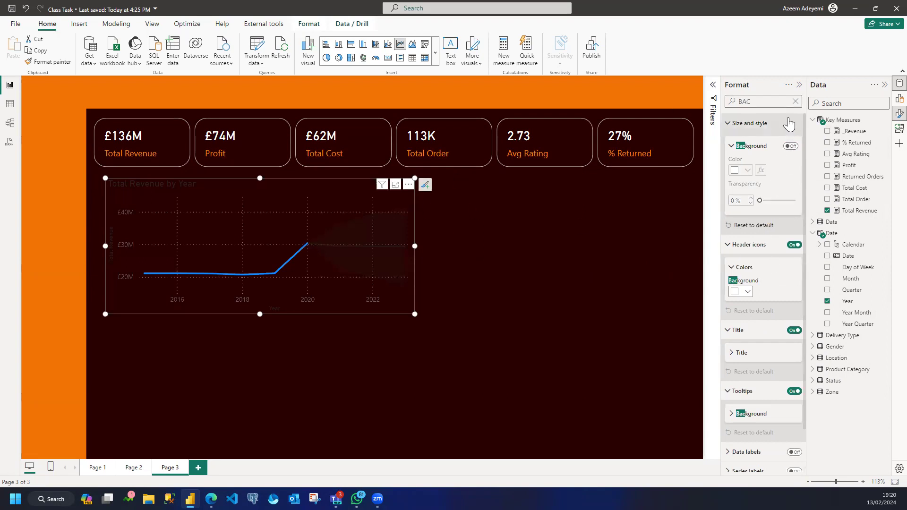
left_click(796, 100)
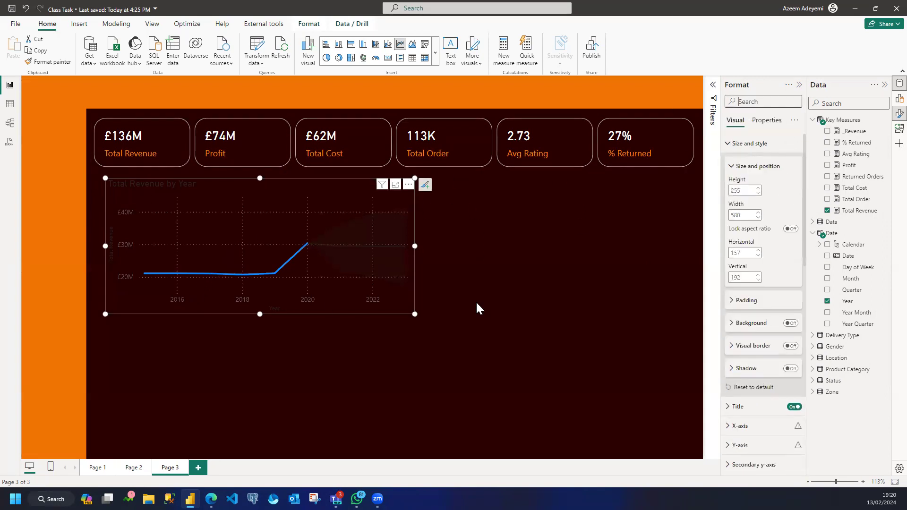
Set the line chart's X-axis values to white and turn off the X-axis title
left_click(730, 149)
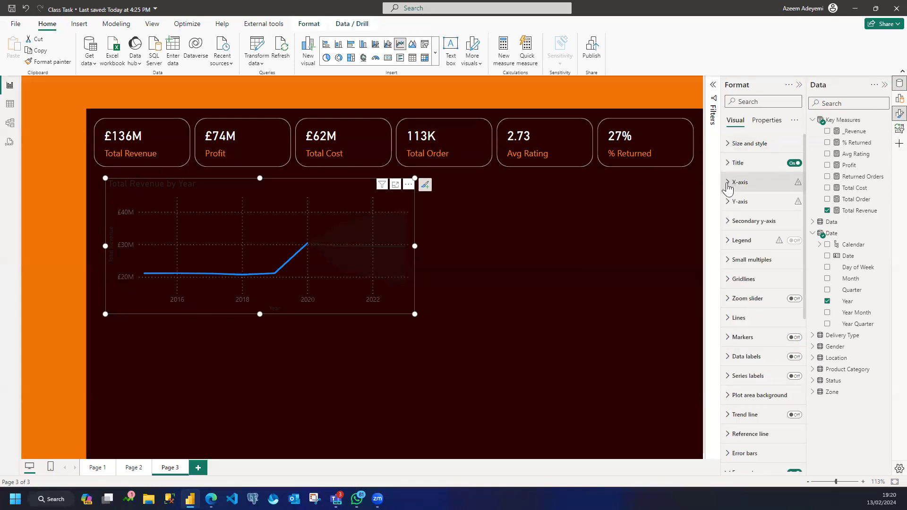
left_click(727, 184)
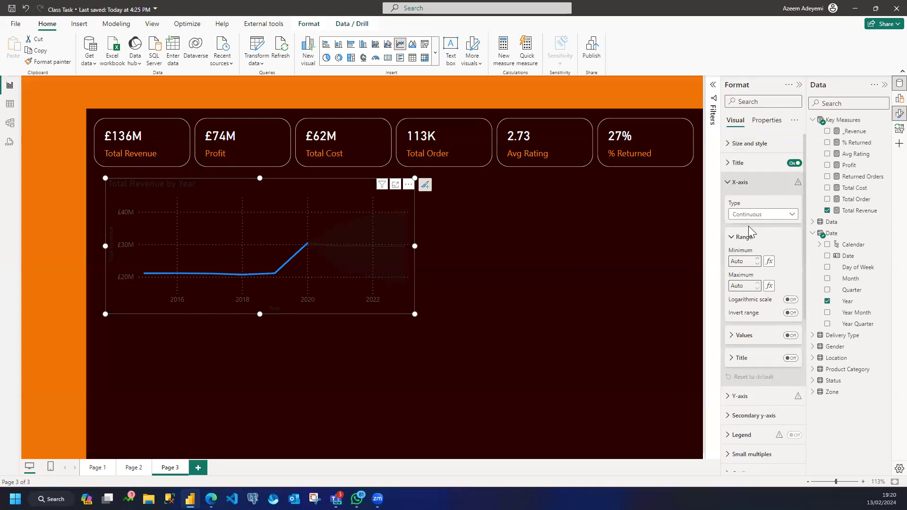
left_click(732, 336)
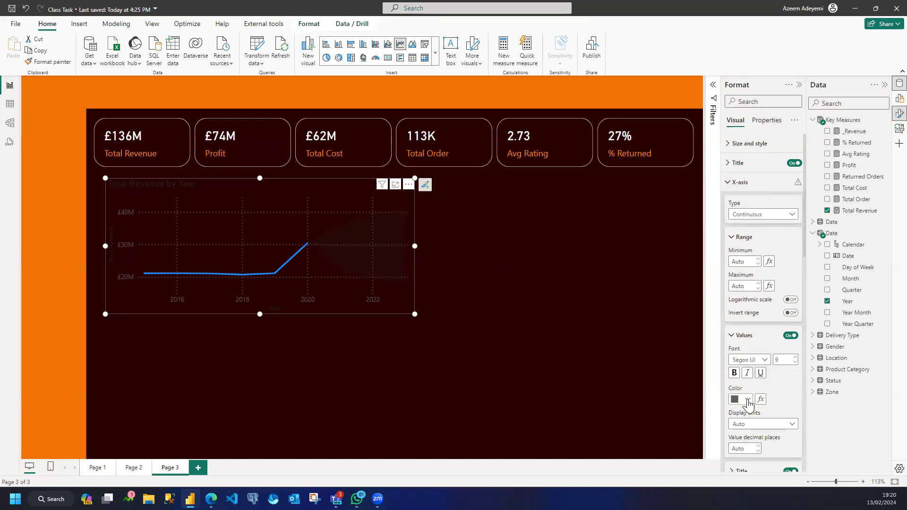
left_click(741, 399)
left_click(766, 359)
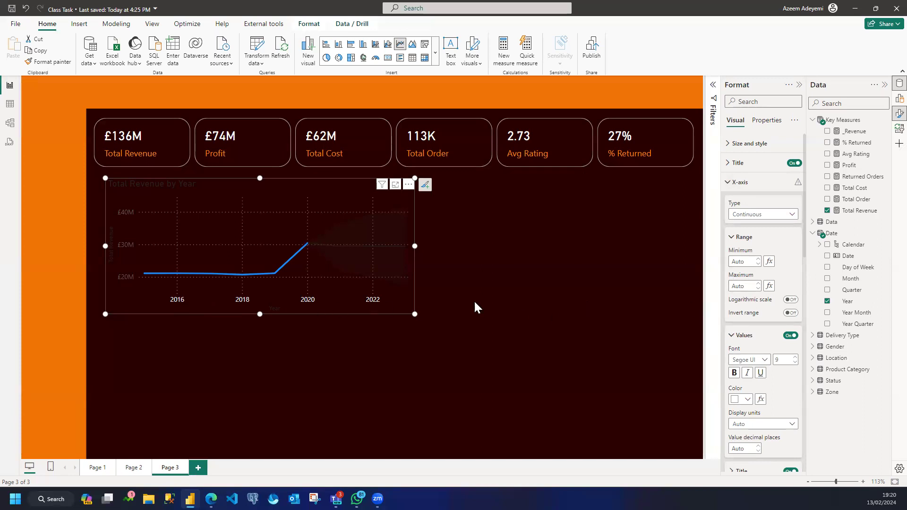
scroll(769, 359, "down", 3)
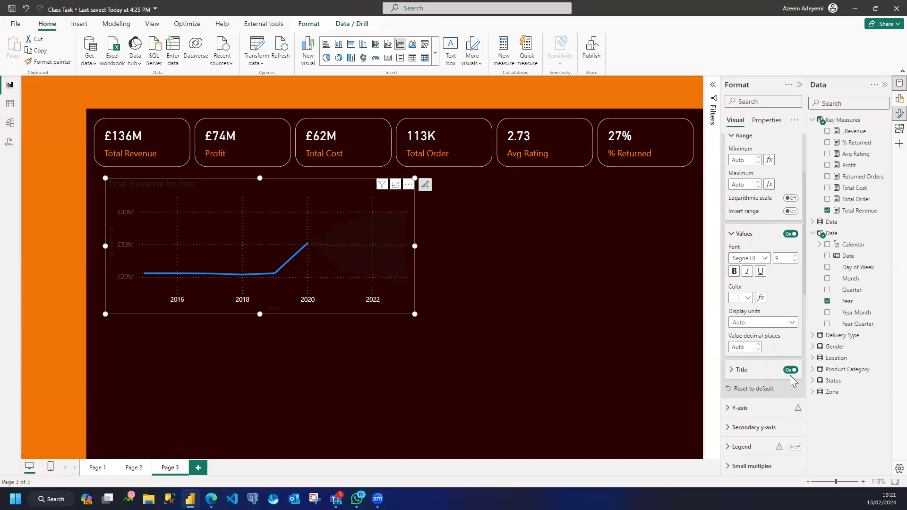
left_click(790, 371)
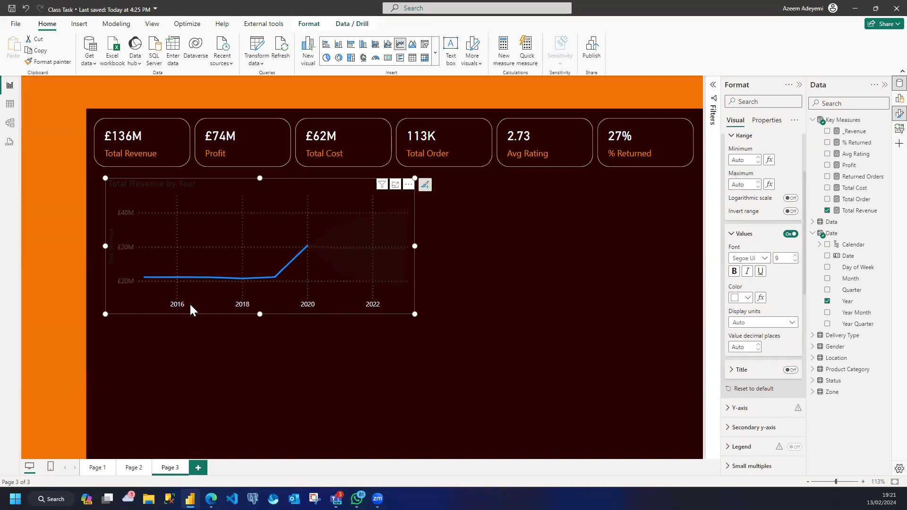
Turn off the line chart's Y-axis title and set the Y-axis values to white
scroll(763, 360, "down", 5)
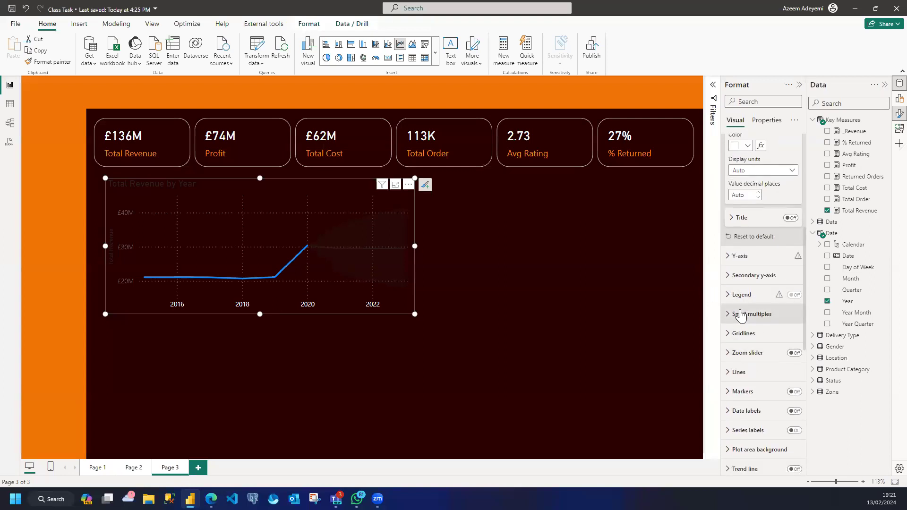
left_click(731, 256)
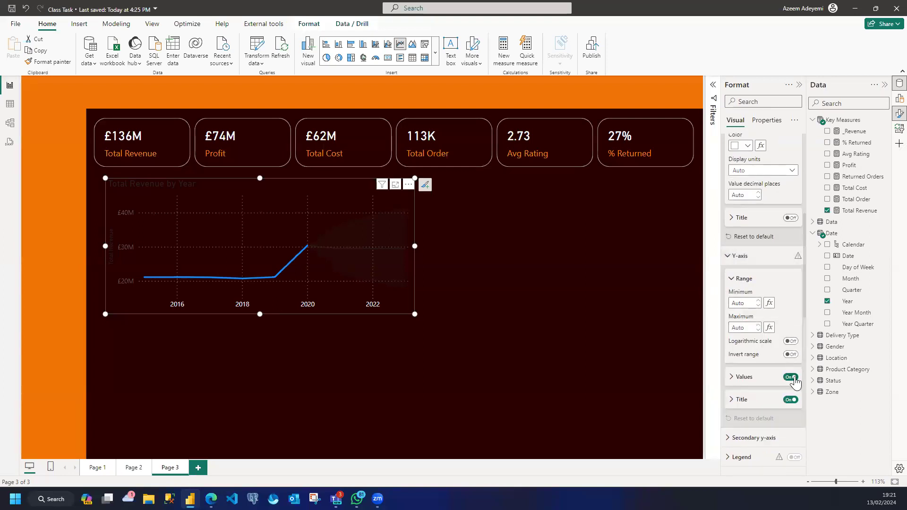
scroll(736, 332, "down", 3)
left_click(791, 298)
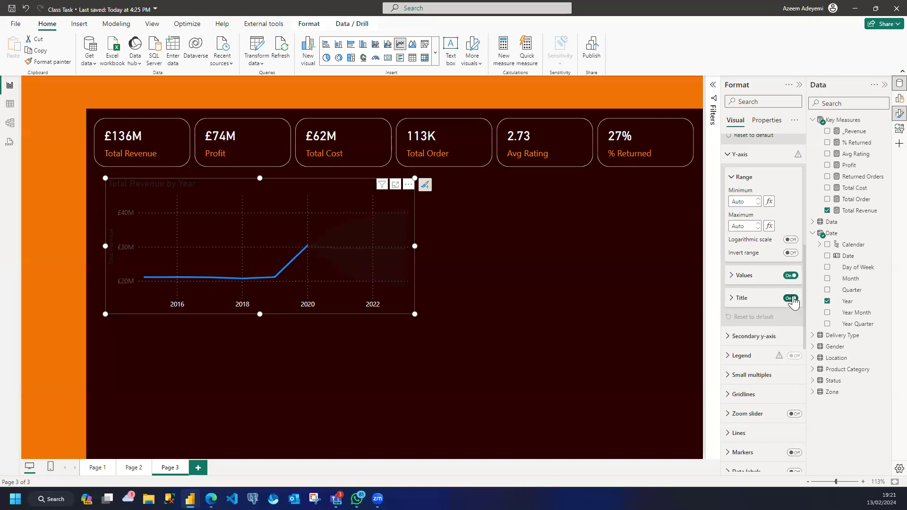
left_click(731, 275)
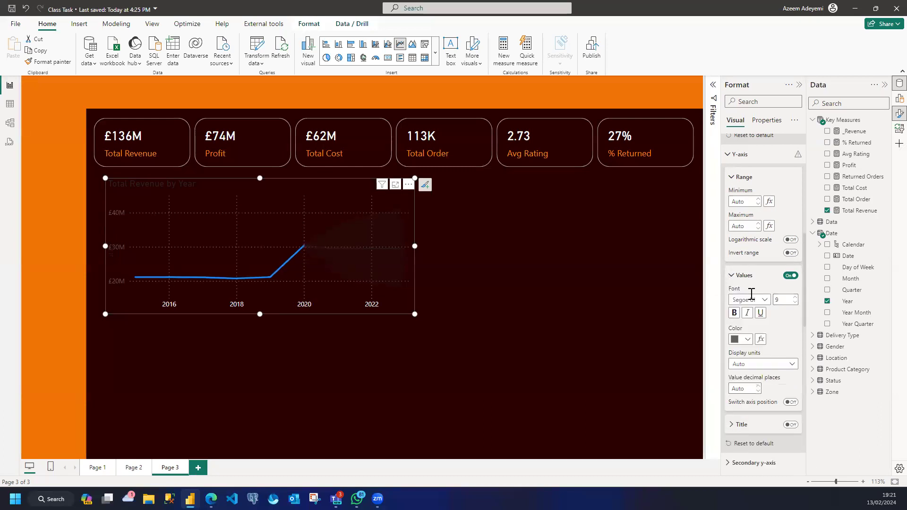
left_click(745, 340)
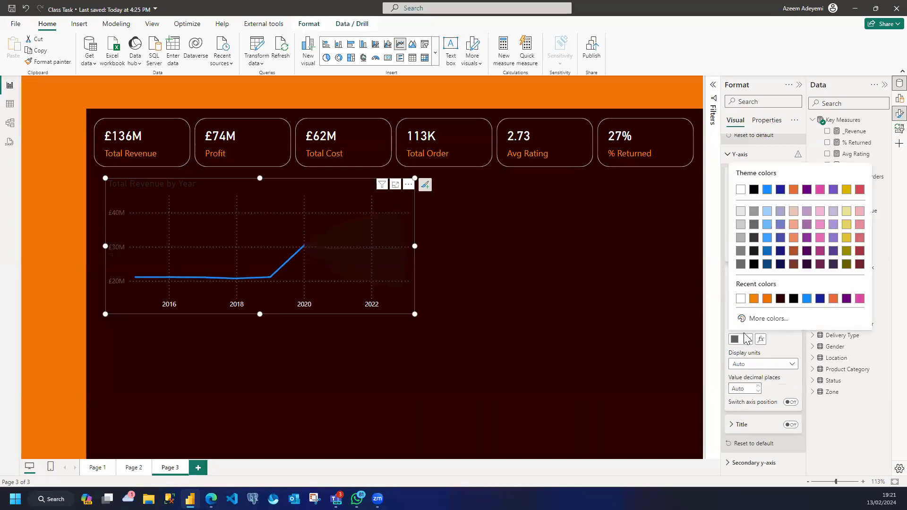
left_click(739, 299)
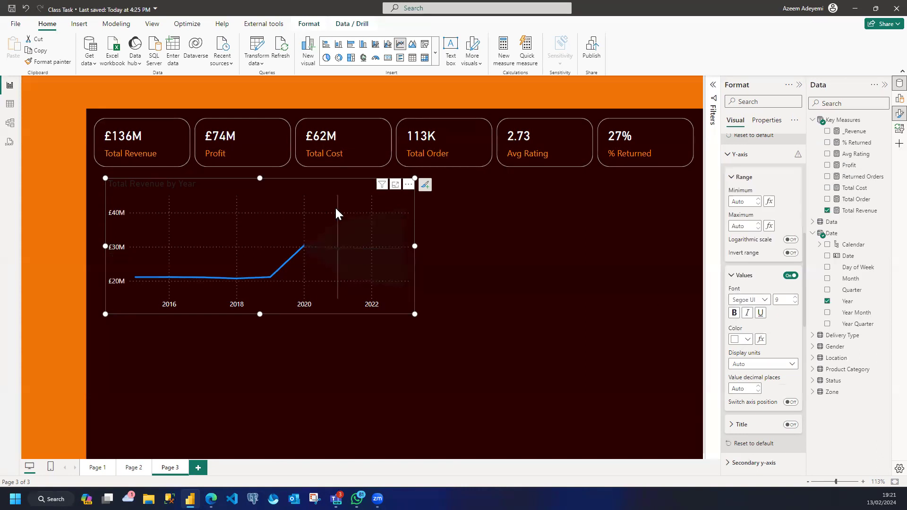
Set the Total Revenue line's color in the line chart to the recent orange #F28705
scroll(744, 331, "down", 5)
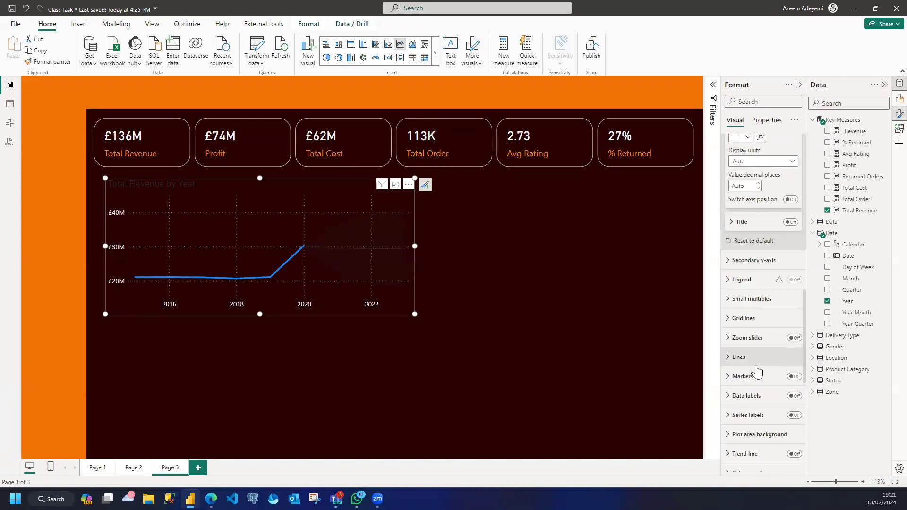
left_click(737, 306)
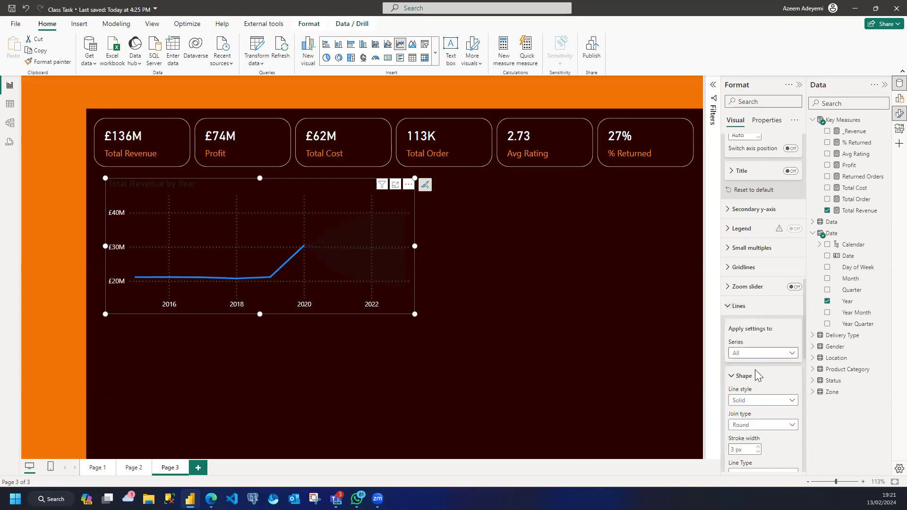
scroll(741, 288, "down", 1)
scroll(742, 286, "down", 5)
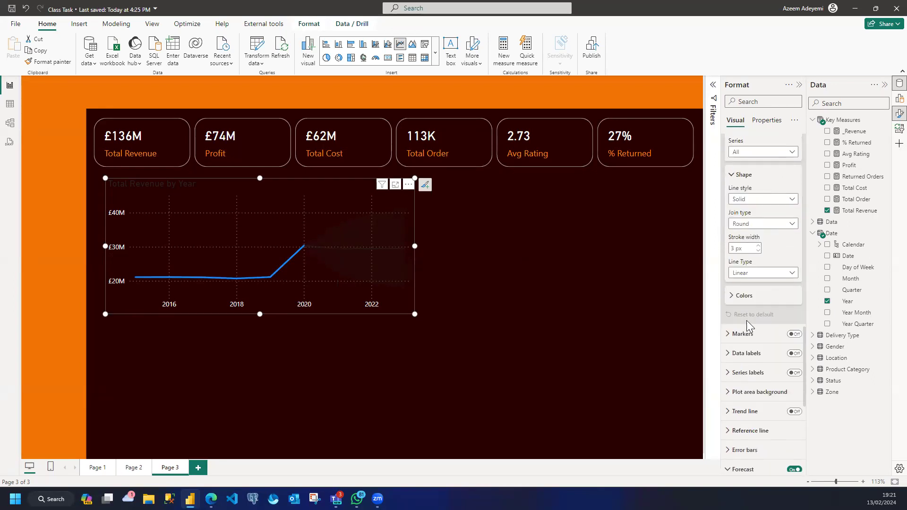
left_click(730, 243)
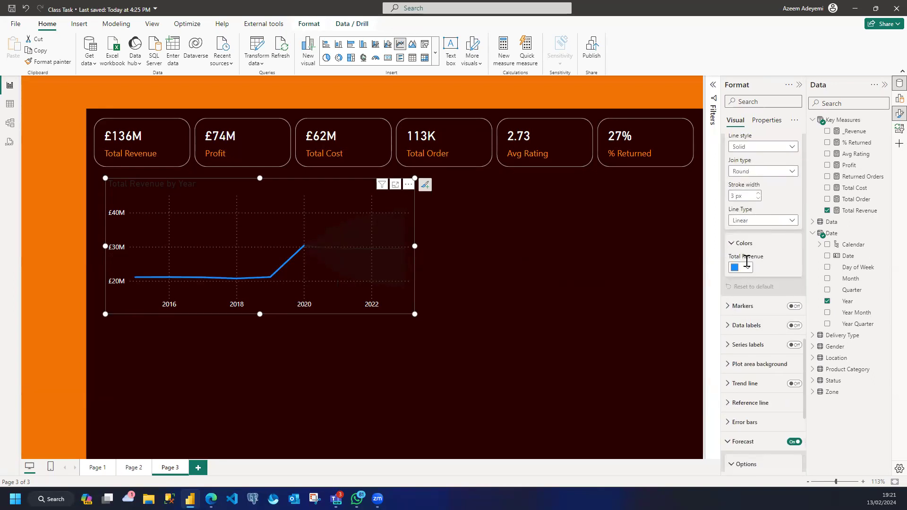
left_click(747, 267)
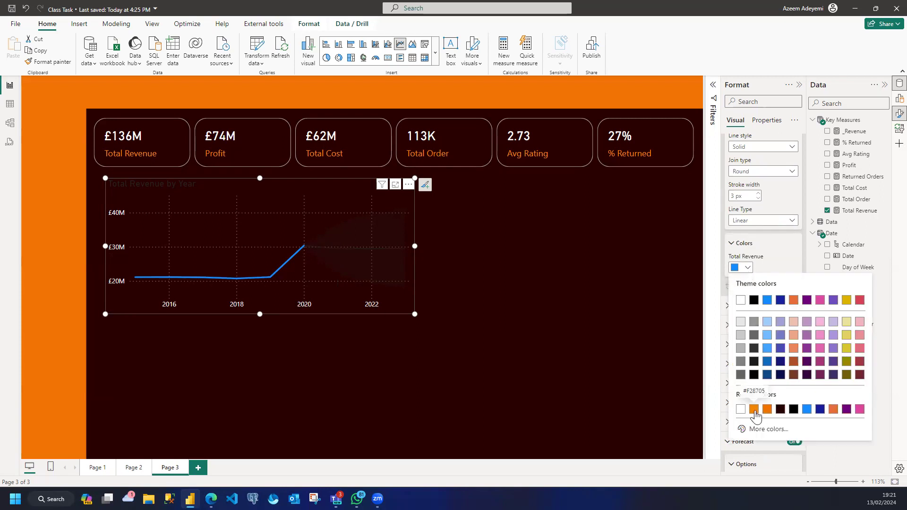
left_click(754, 409)
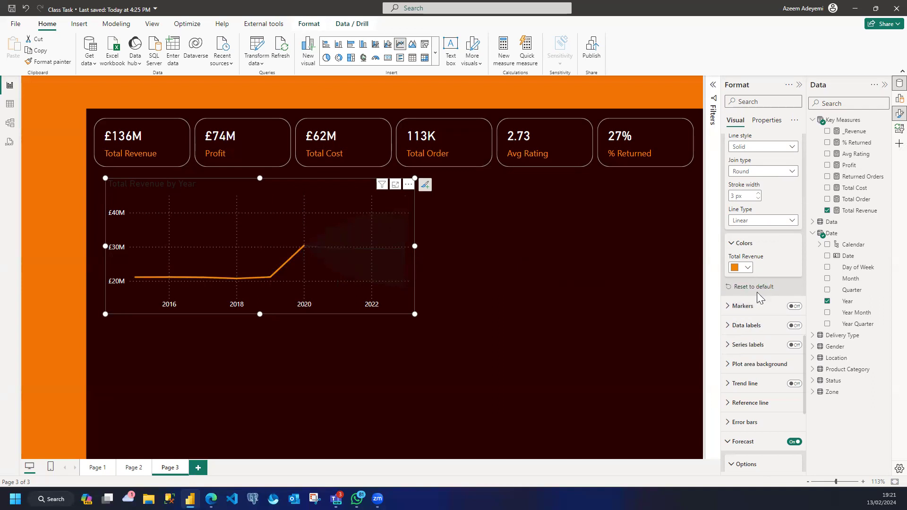
Set the line chart's forecast line color to the recent orange #F28705
scroll(754, 385, "down", 5)
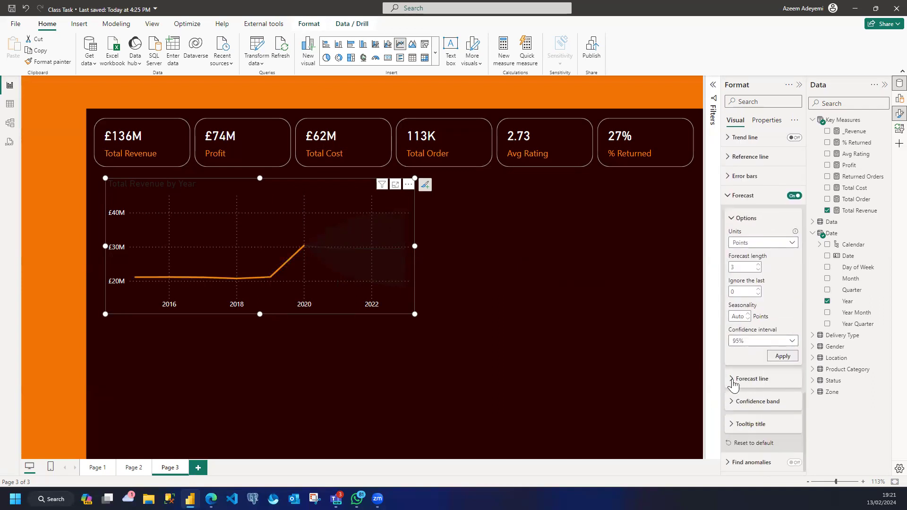
left_click(732, 381)
scroll(750, 386, "down", 1)
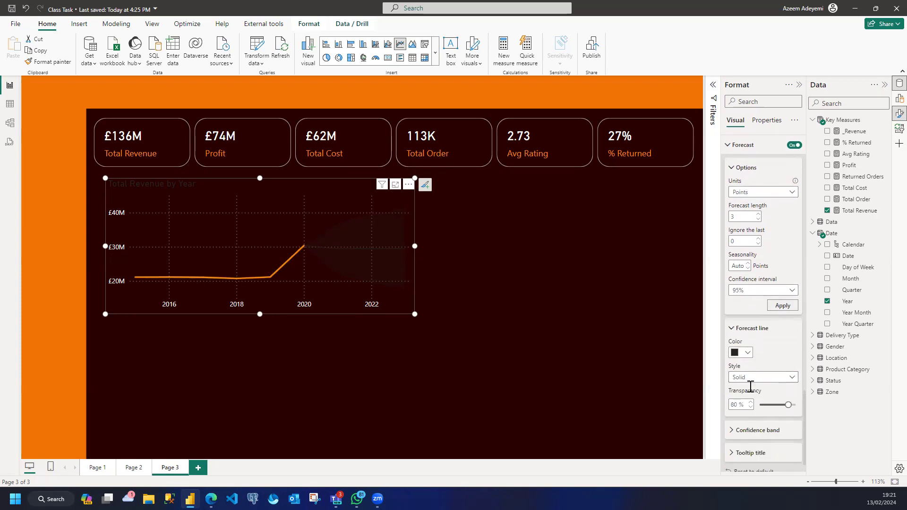
left_click(747, 353)
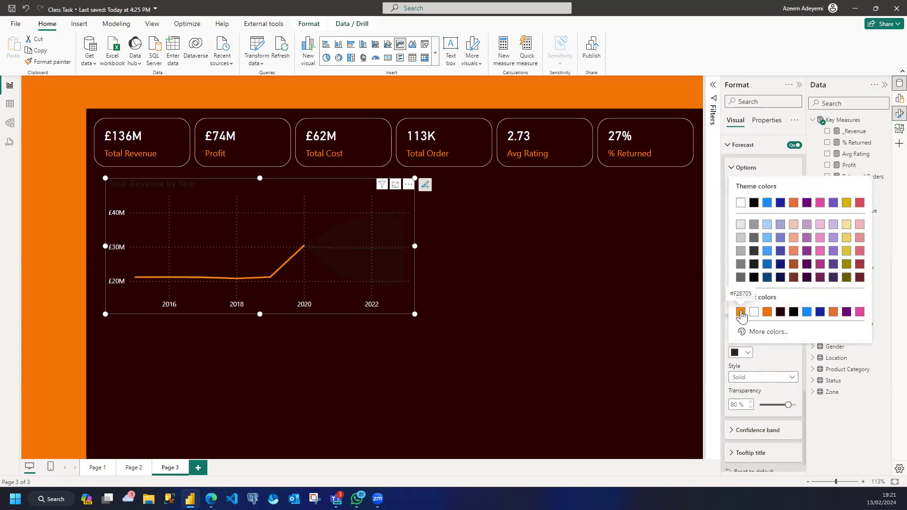
left_click(741, 312)
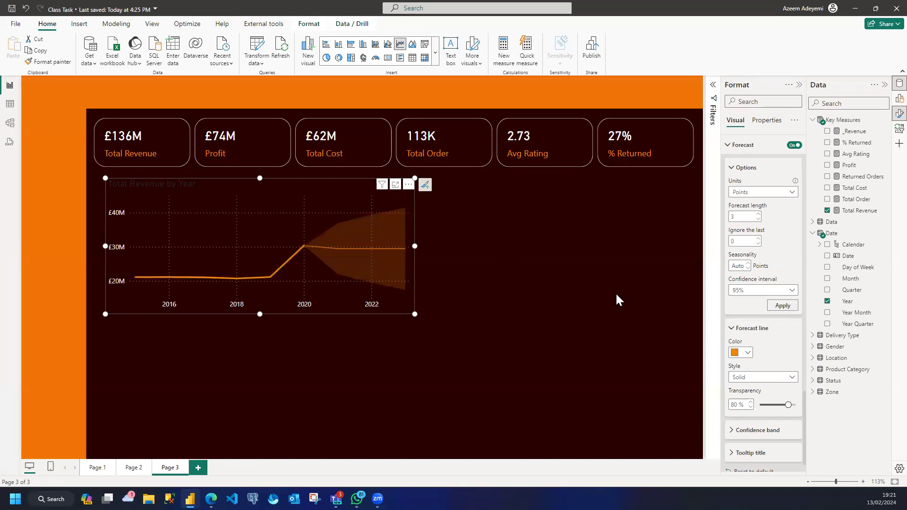
Turn on the line chart's visual border, color it white and set its rounded corners to 15 px, using Page 1's dashboard as reference
scroll(791, 416, "down", 1)
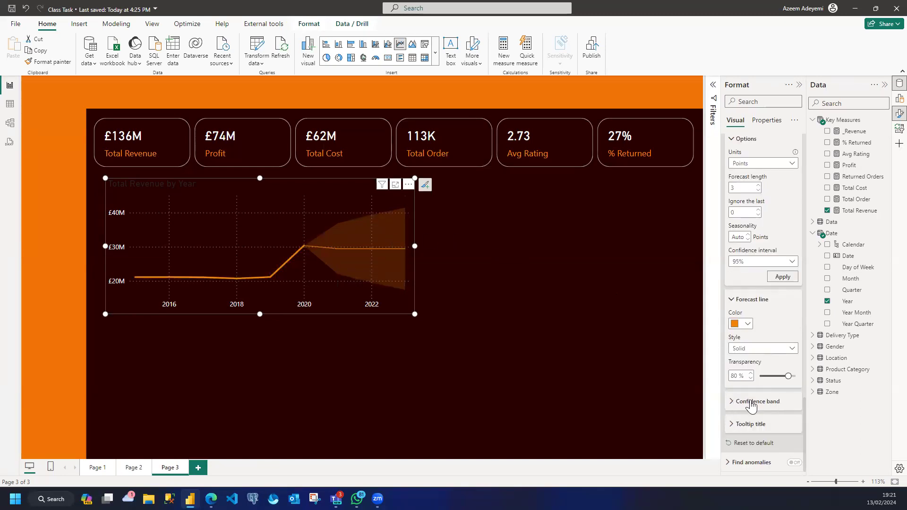
scroll(760, 379, "up", 3)
scroll(762, 358, "up", 4)
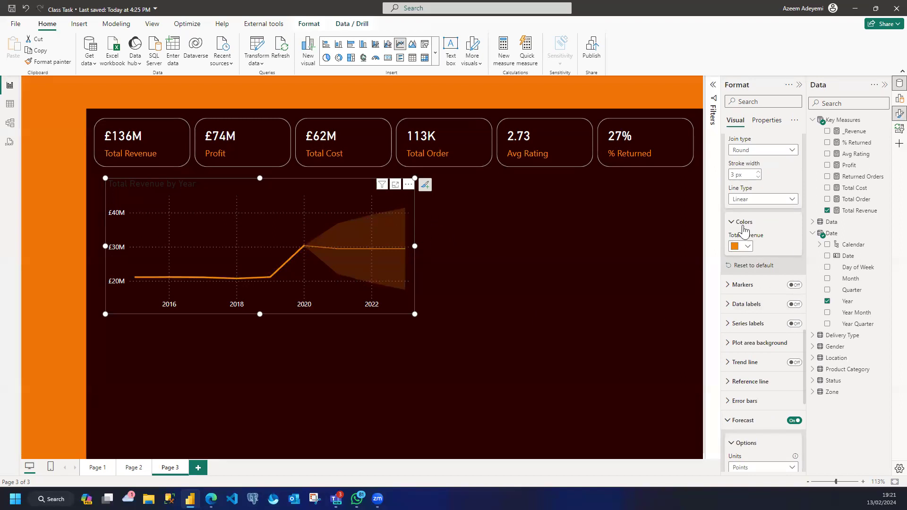
scroll(751, 212, "up", 3)
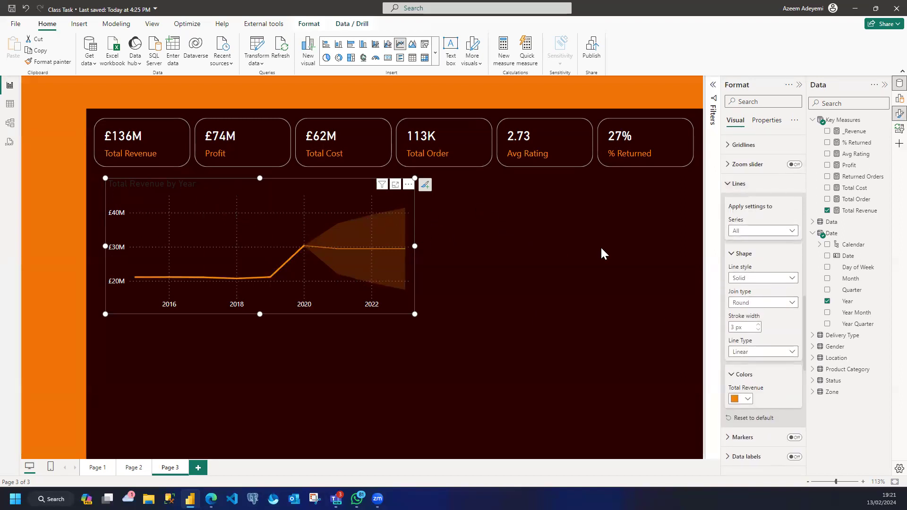
left_click(766, 101)
type("VISUA")
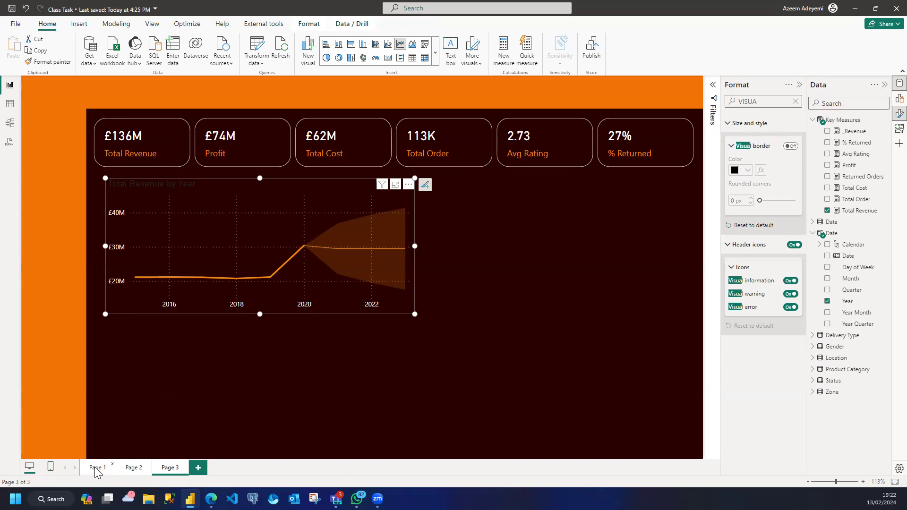
left_click(97, 467)
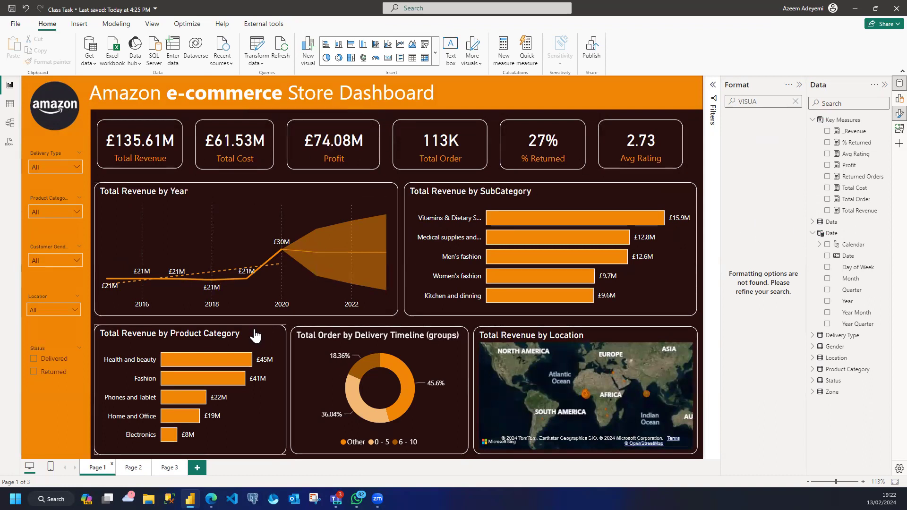
left_click(170, 467)
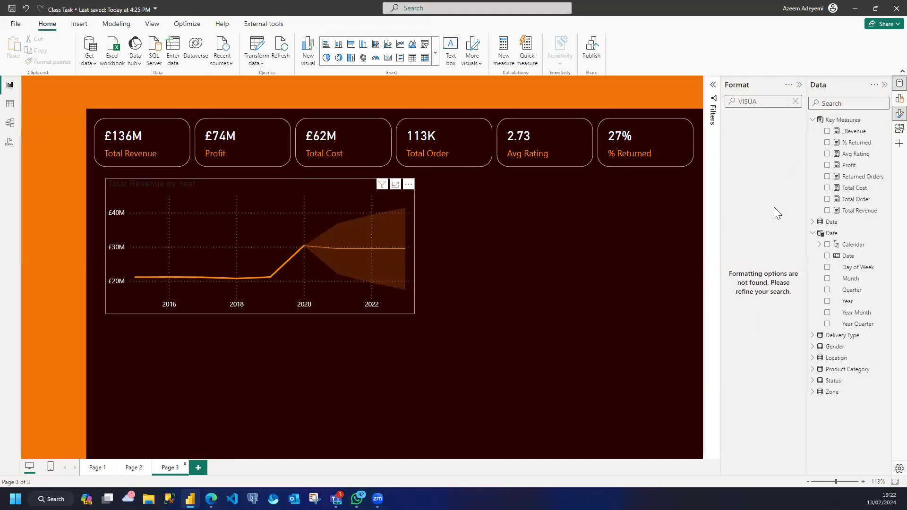
left_click(791, 146)
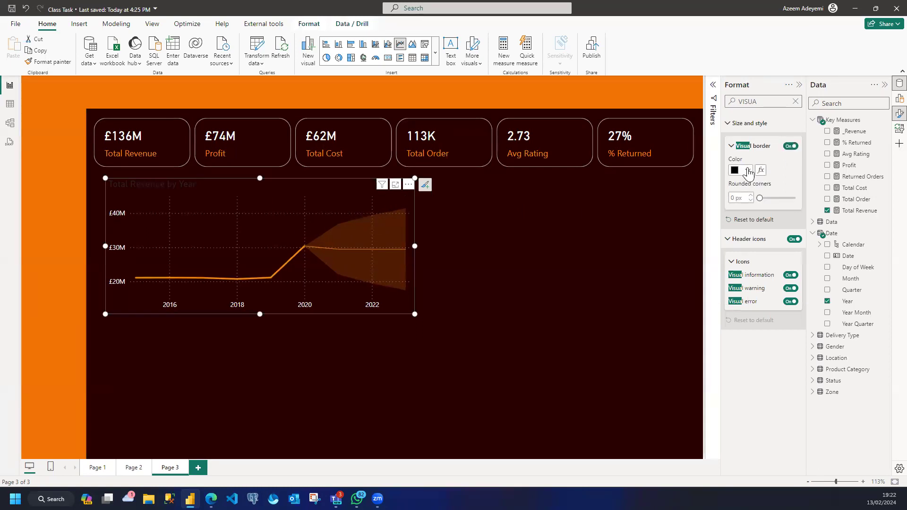
left_click(747, 171)
left_click(740, 200)
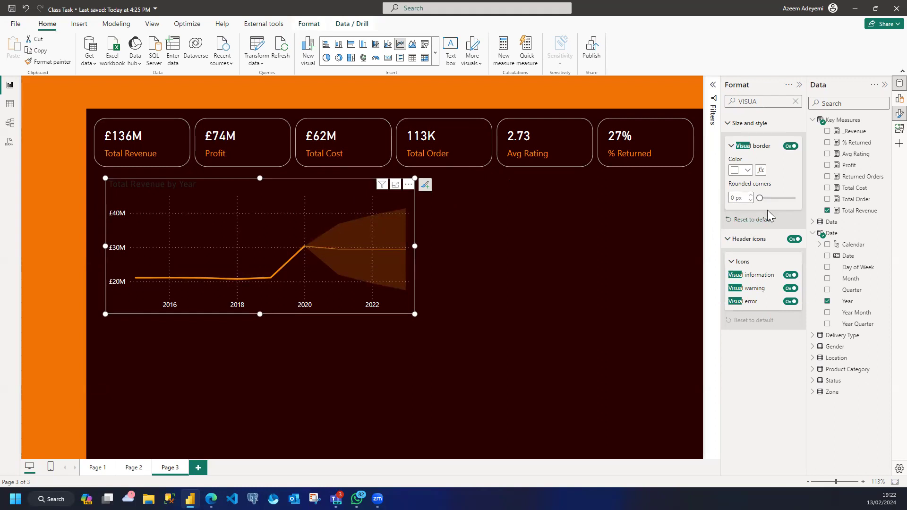
left_click_drag(757, 197, 777, 198)
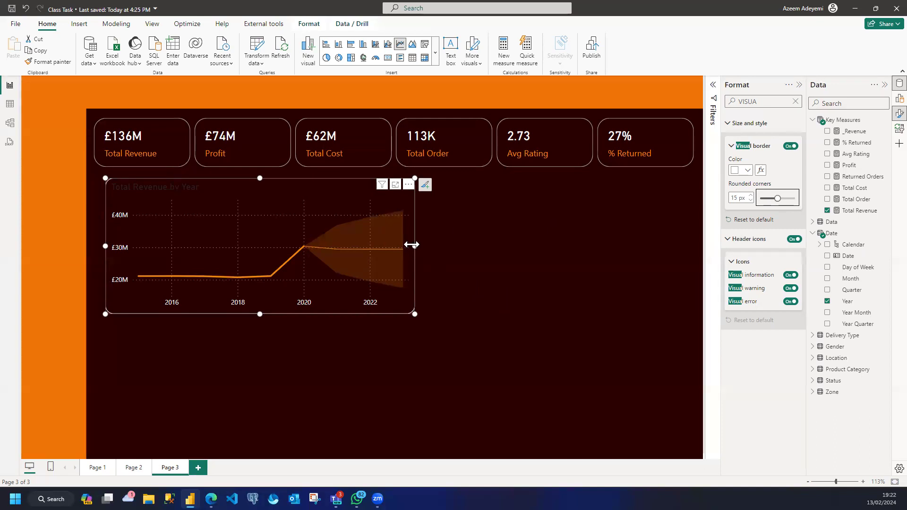
Widen the line chart so its right edge reaches below the Total Order card, and clear the format search
left_click_drag(411, 245, 378, 243)
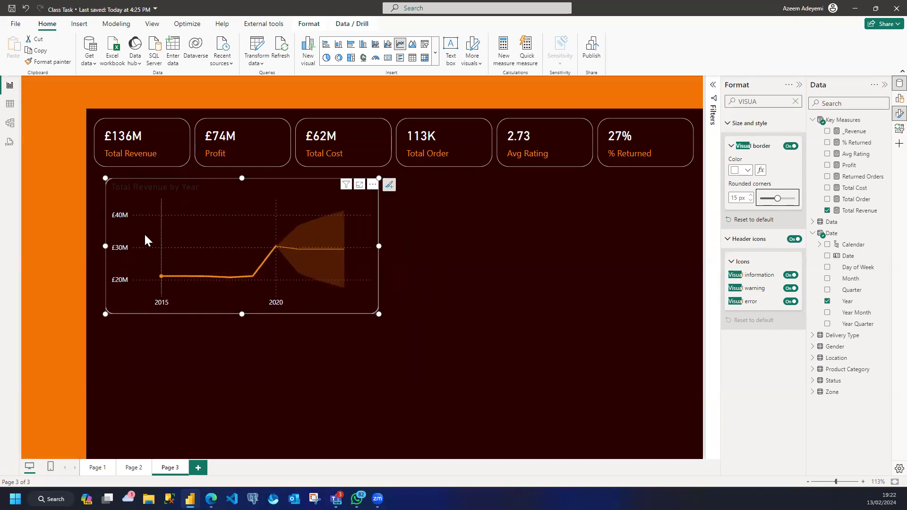
left_click(795, 101)
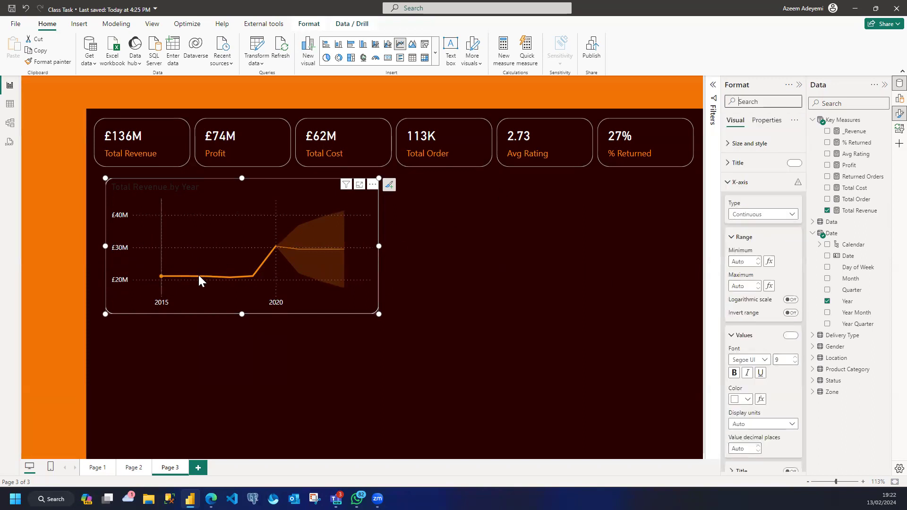
left_click_drag(414, 251, 432, 246)
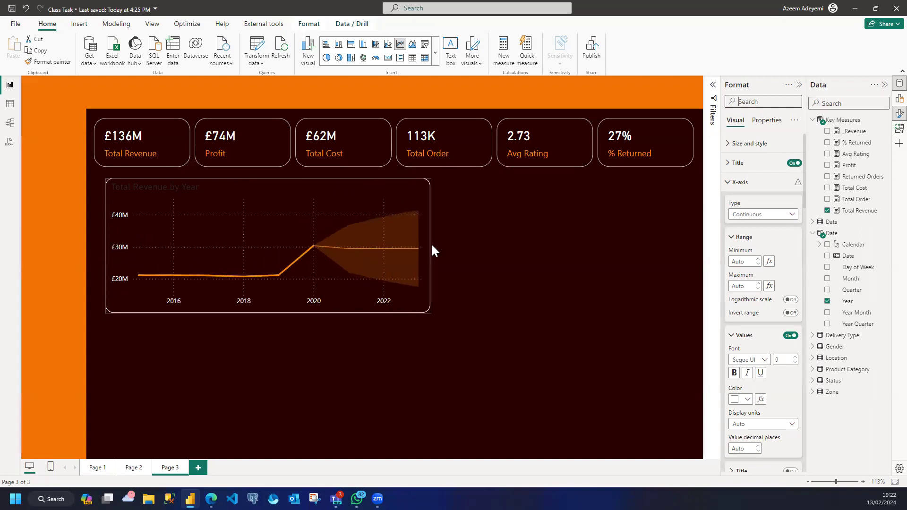
Turn on the line chart's data labels and set their value color to white
scroll(775, 293, "down", 10)
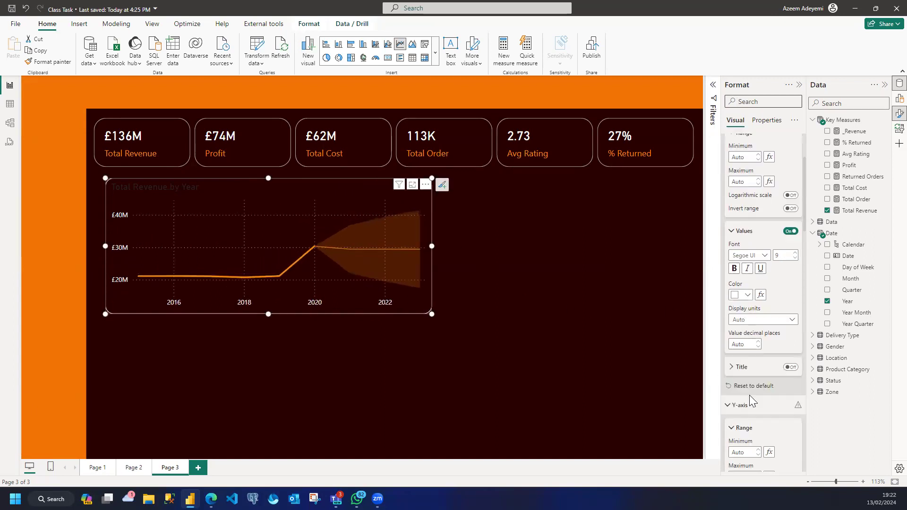
scroll(746, 383, "down", 4)
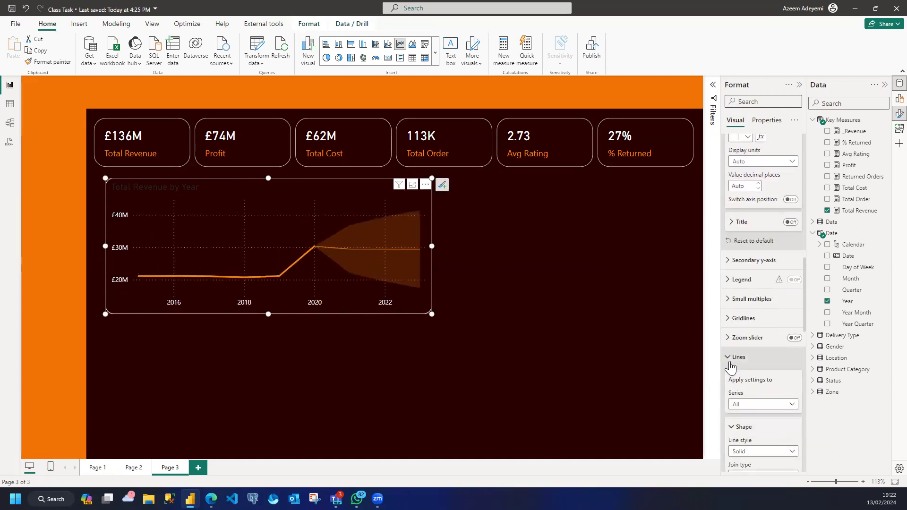
scroll(746, 382, "down", 6)
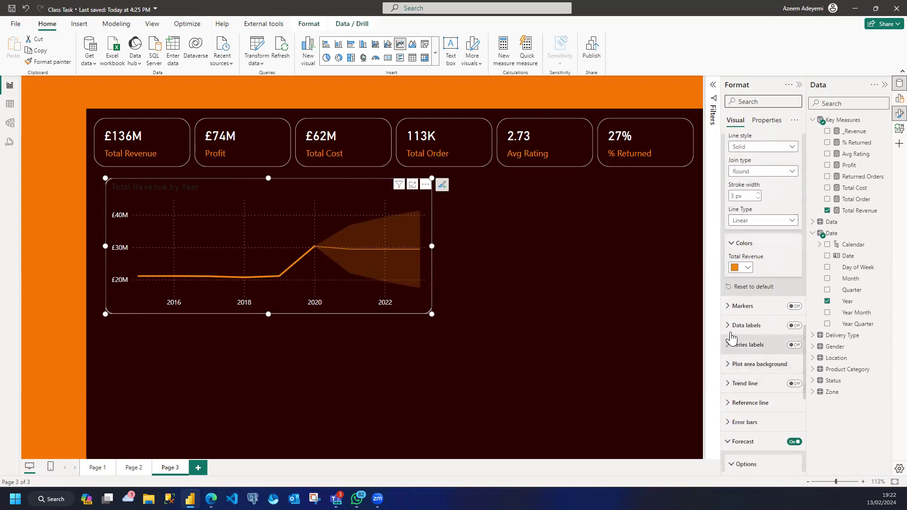
left_click(794, 326)
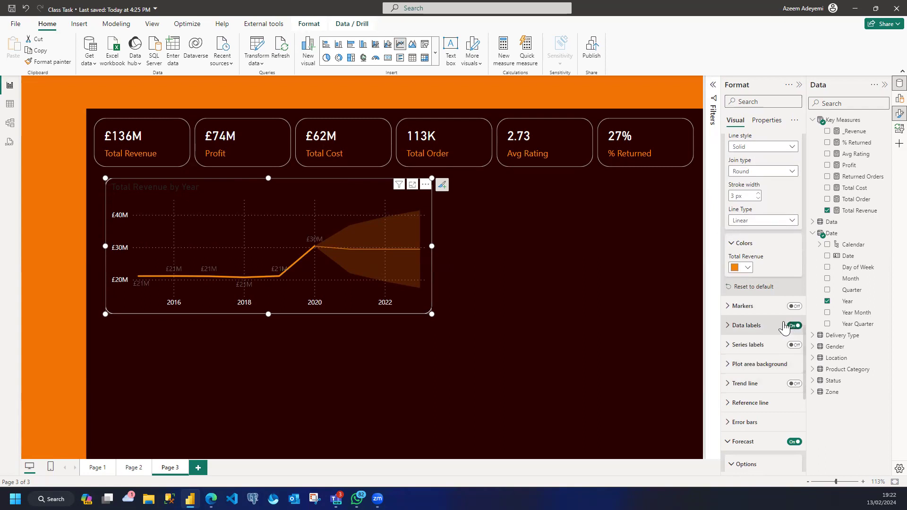
left_click(731, 325)
scroll(765, 382, "down", 3)
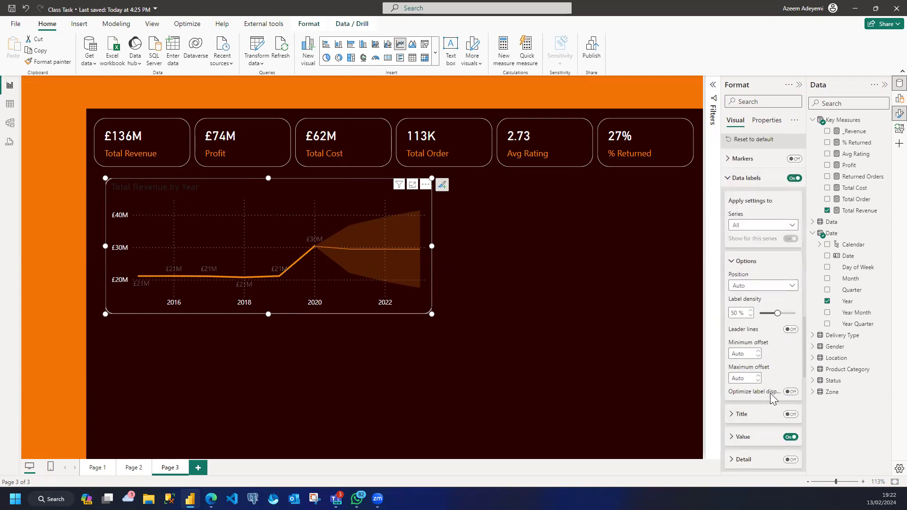
left_click(730, 432)
scroll(740, 430, "down", 2)
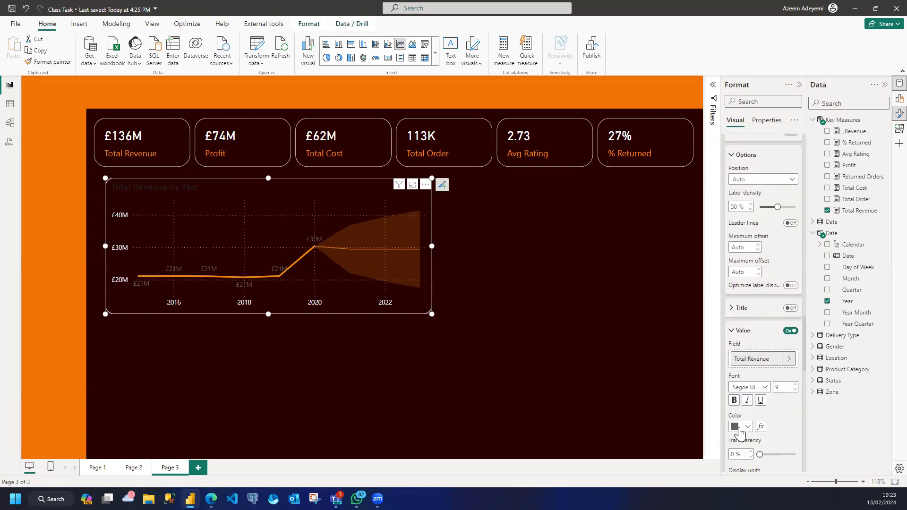
left_click(739, 427)
left_click(736, 273)
left_click(367, 287)
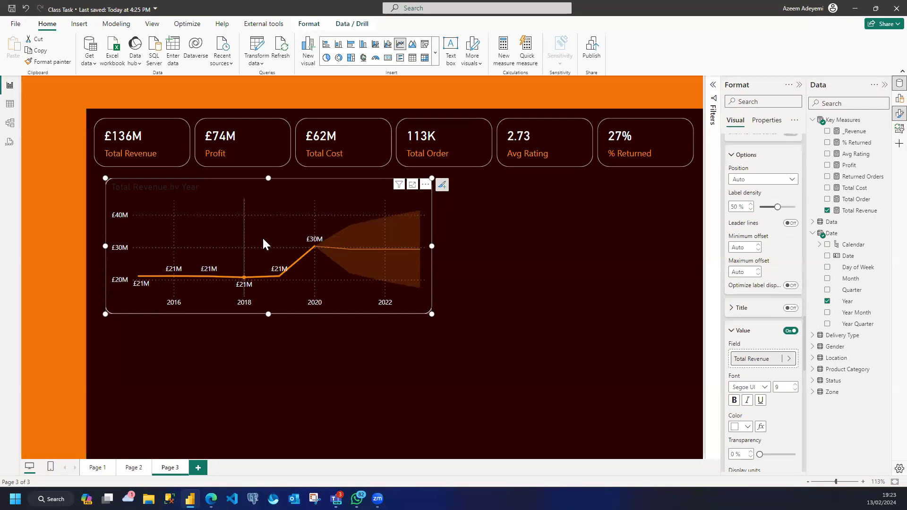
Extend the line chart's left edge to align with the KPI cards and compare the layout with the Page 1 dashboard
left_click_drag(104, 245, 94, 245)
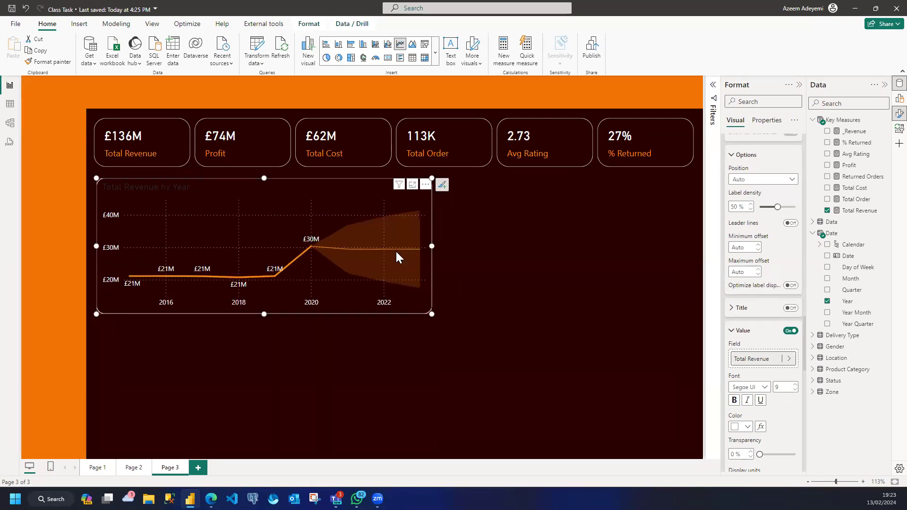
left_click(467, 252)
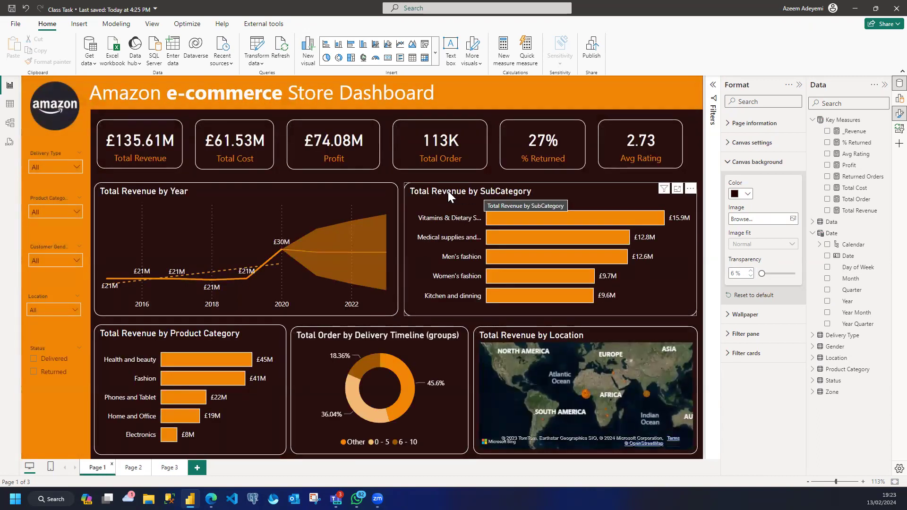
left_click(170, 467)
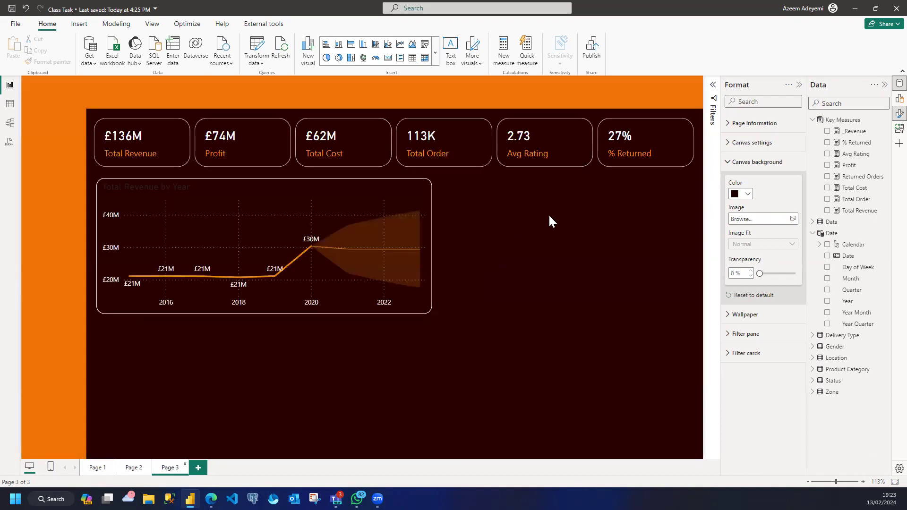
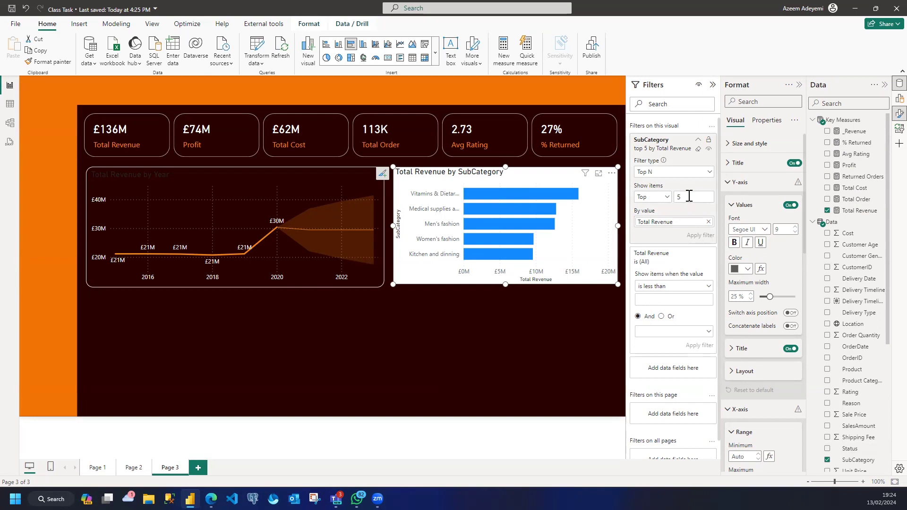
Set the bar chart's SubCategory filter to the top 6 by Total Revenue and apply it
type("6")
left_click(692, 235)
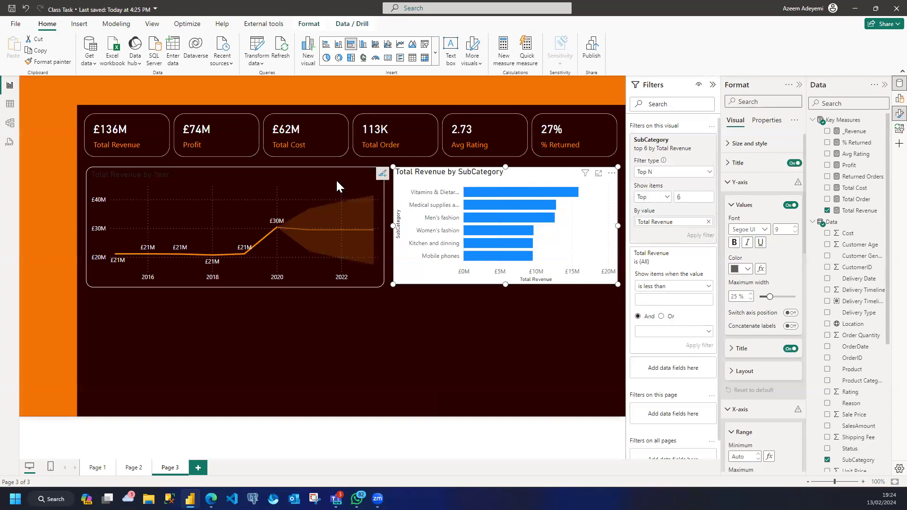
Copy the line chart's formatting onto the Total Revenue by SubCategory bar chart with Format painter
left_click(298, 227)
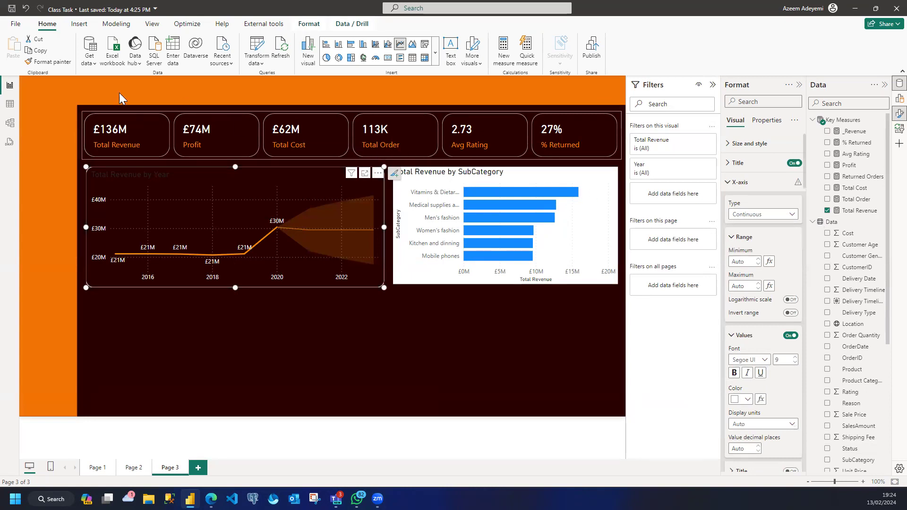
left_click(54, 62)
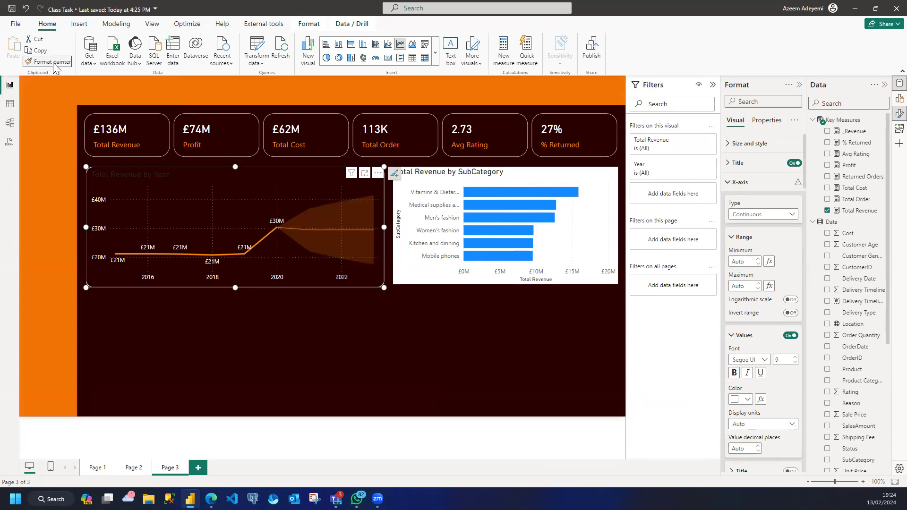
left_click(600, 206)
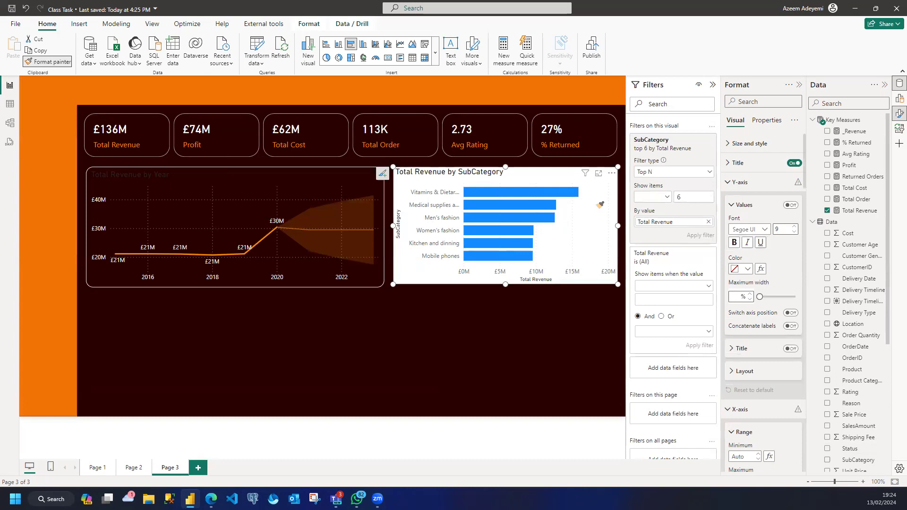
left_click(598, 206)
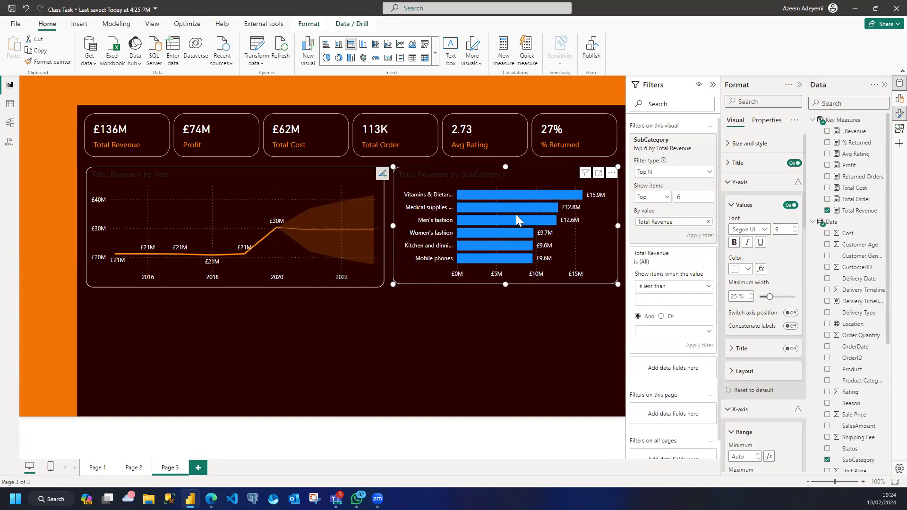
Set the SubCategory bar chart's bars to the recent orange and extend its lower edge to align with the line chart
left_click(712, 85)
scroll(766, 330, "down", 5)
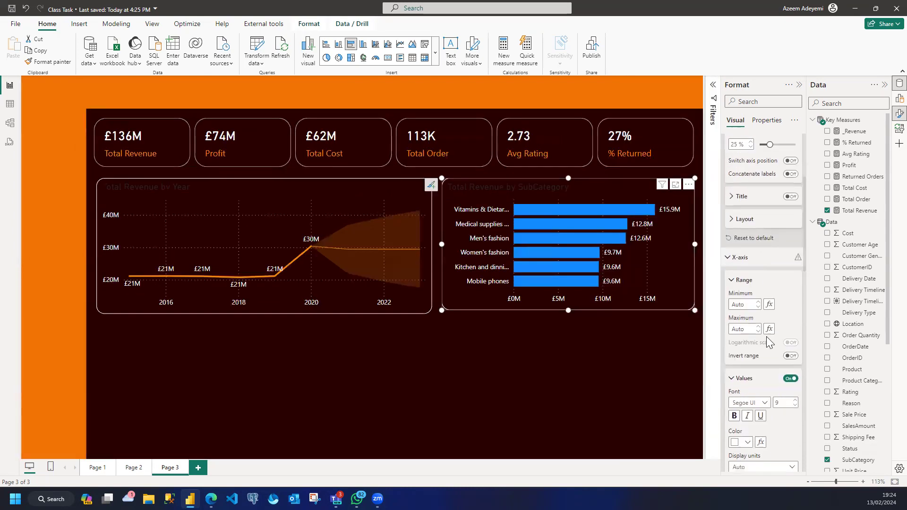
scroll(765, 330, "down", 4)
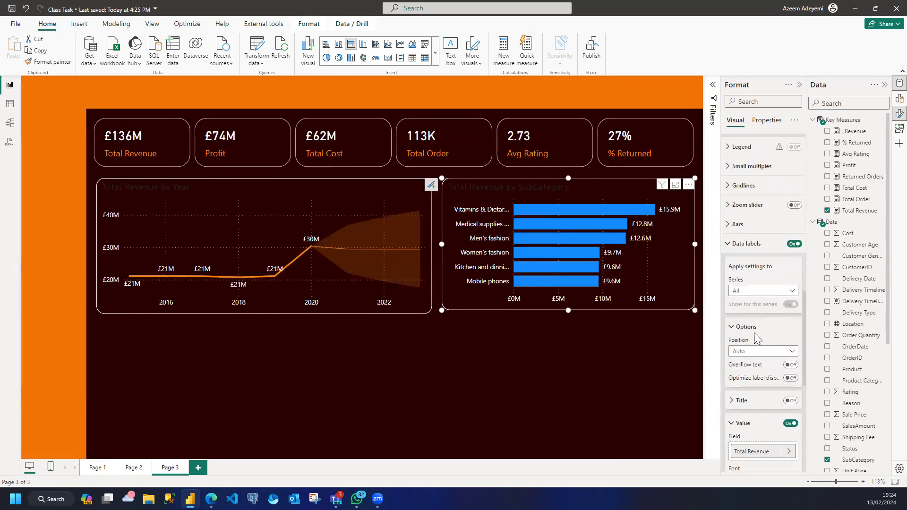
left_click(737, 224)
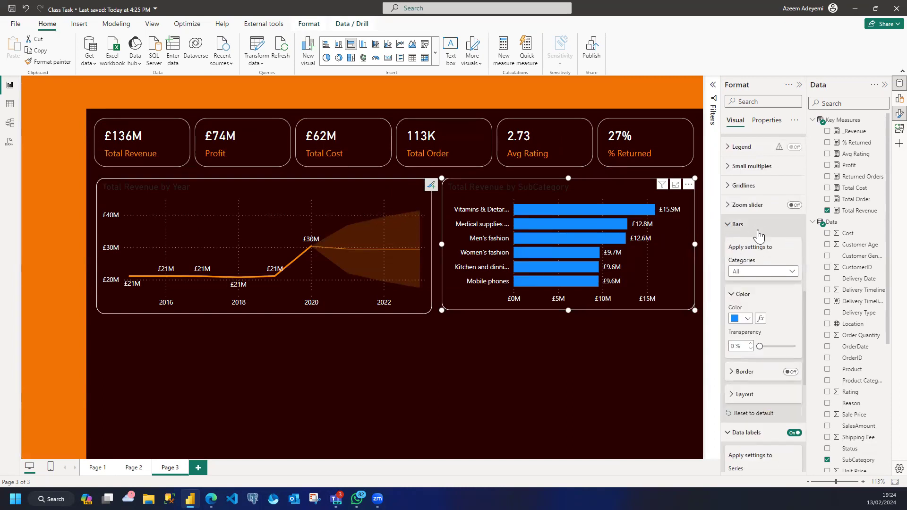
left_click(747, 320)
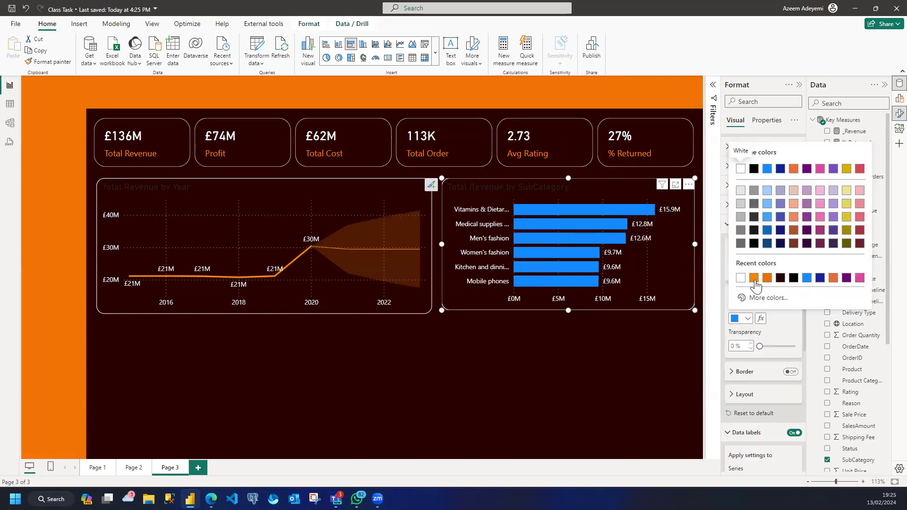
left_click(755, 280)
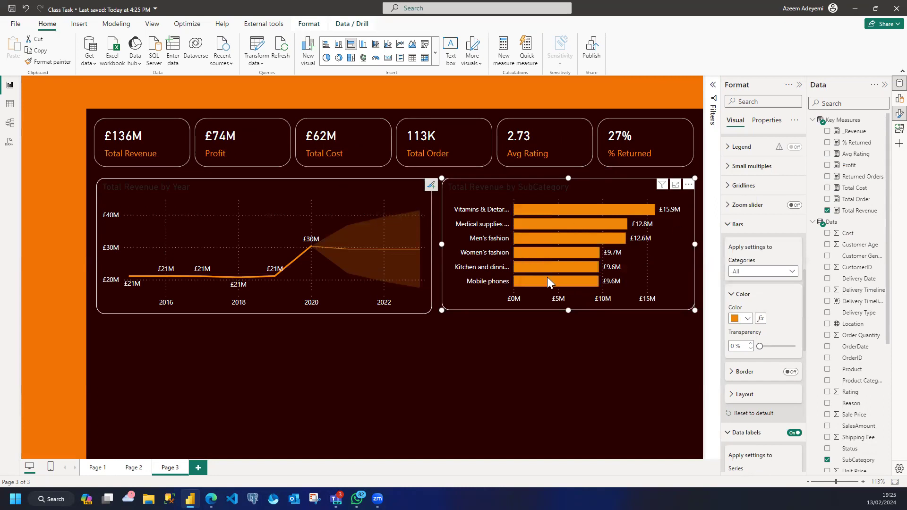
left_click_drag(567, 308, 567, 313)
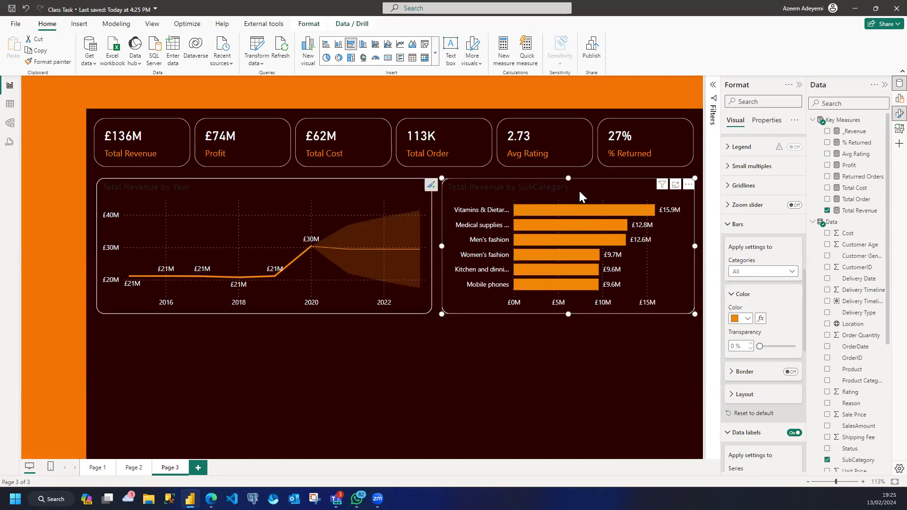
Find the title settings of the Total Revenue by SubCategory chart and set the title's text color to white
scroll(771, 235, "up", 3)
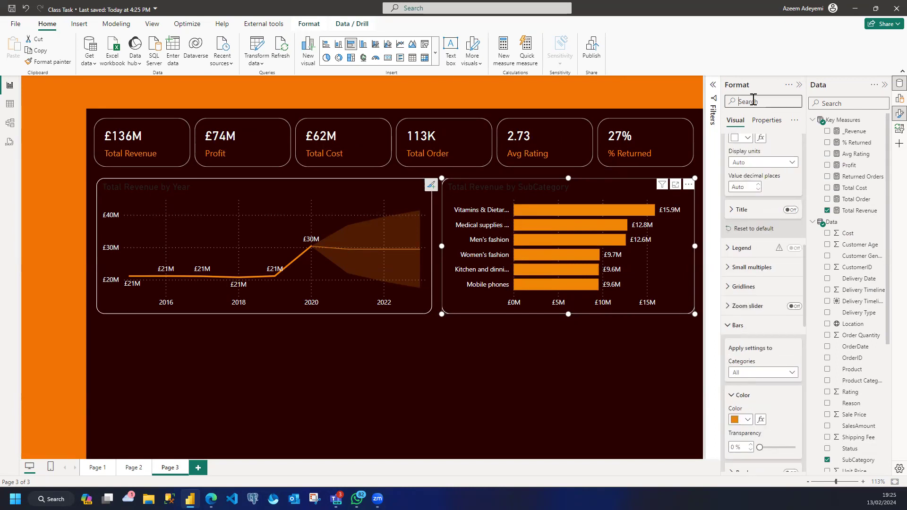
left_click(754, 101)
type("TITLE")
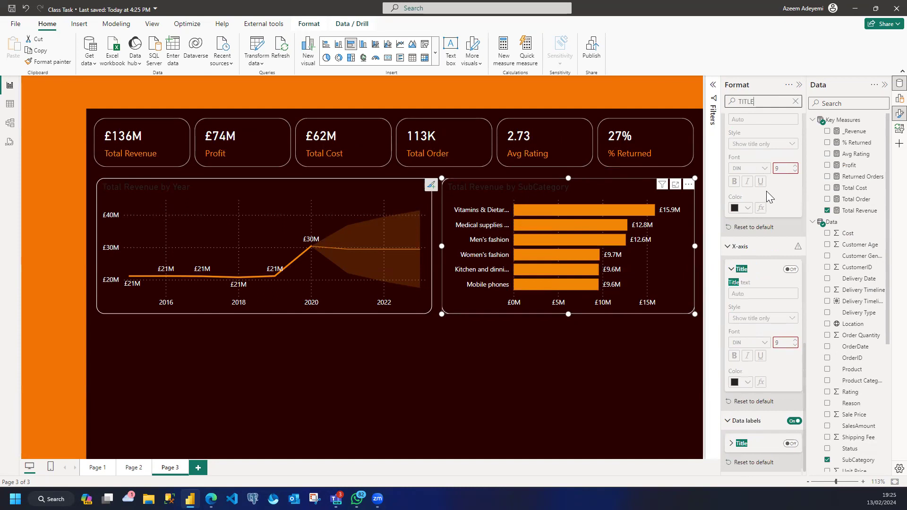
scroll(770, 204, "up", 7)
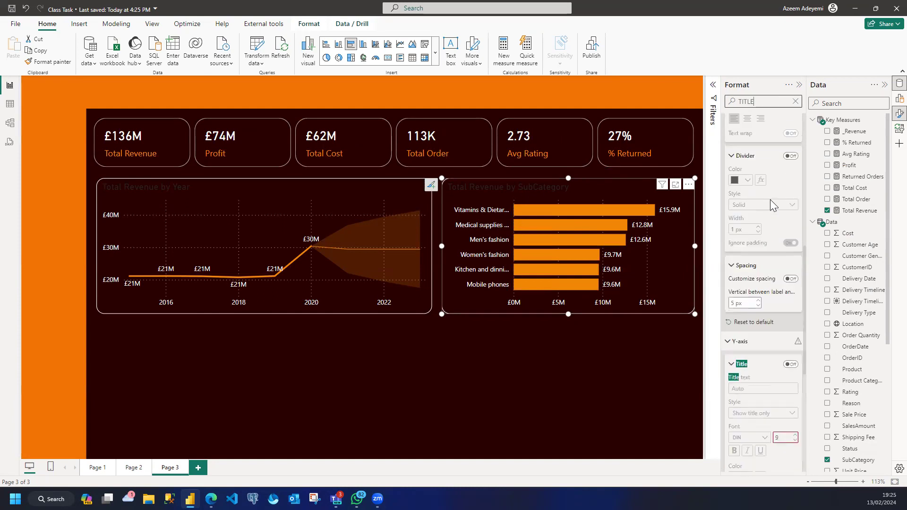
scroll(769, 194, "up", 3)
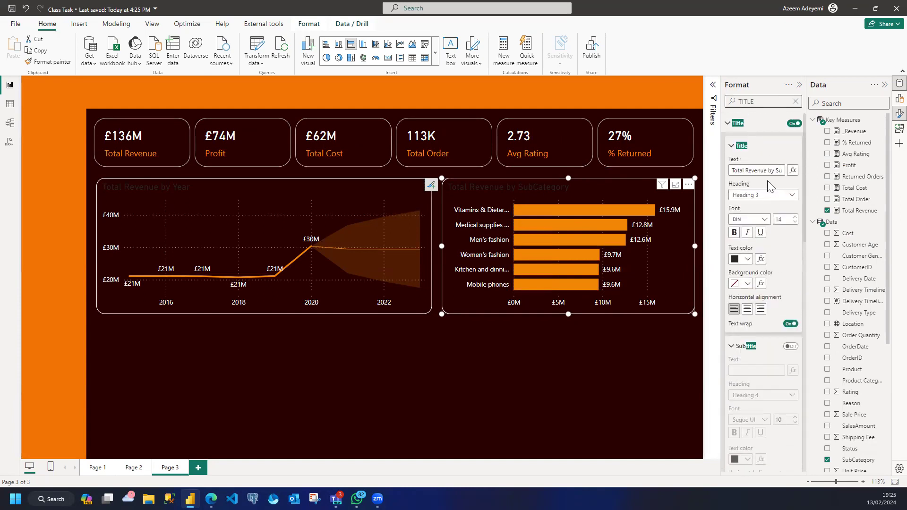
left_click(747, 260)
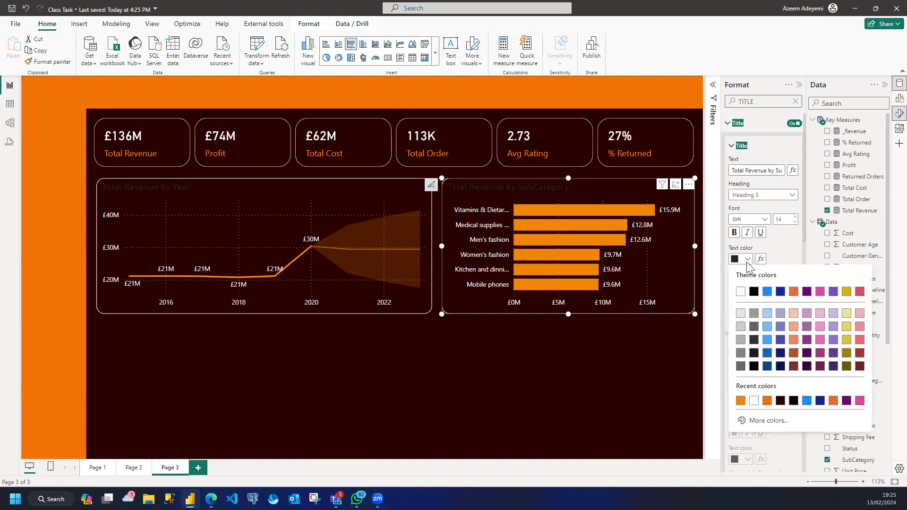
left_click(740, 292)
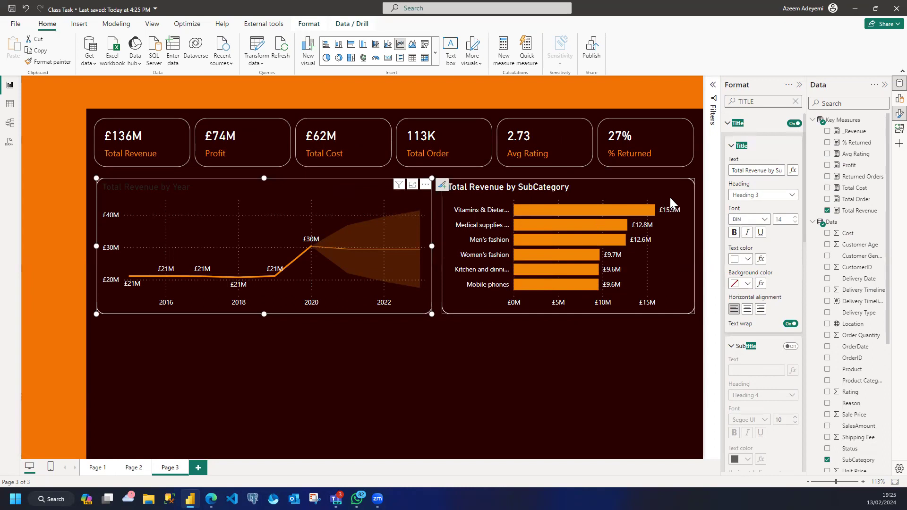
Set the title text color of the Total Revenue by Year line chart to white
left_click(744, 260)
left_click(741, 293)
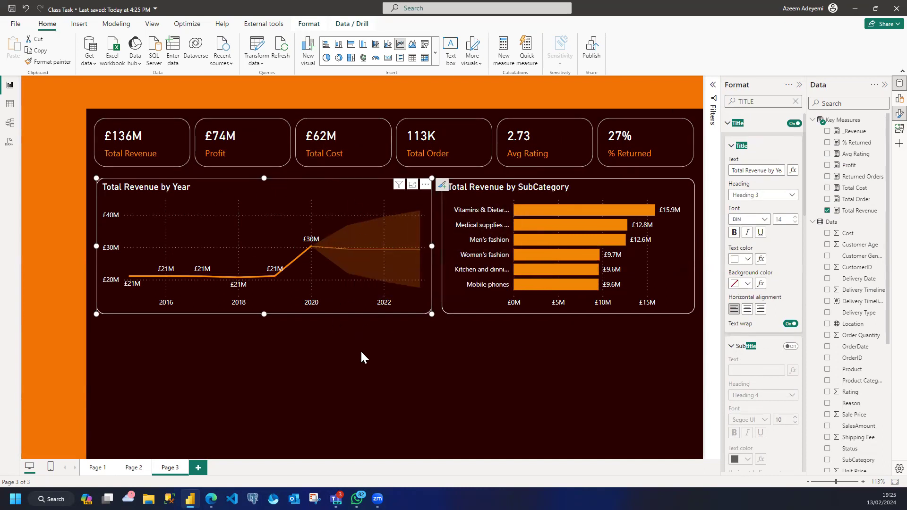
left_click(612, 381)
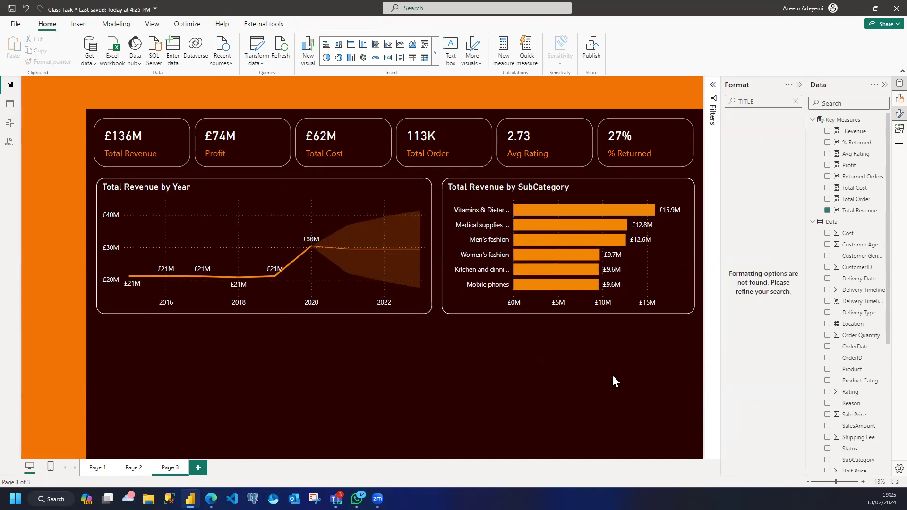
Review the Page 1 dashboard and the % Returned gauge on Page 2, and delete Page 2 from the report
left_click(97, 467)
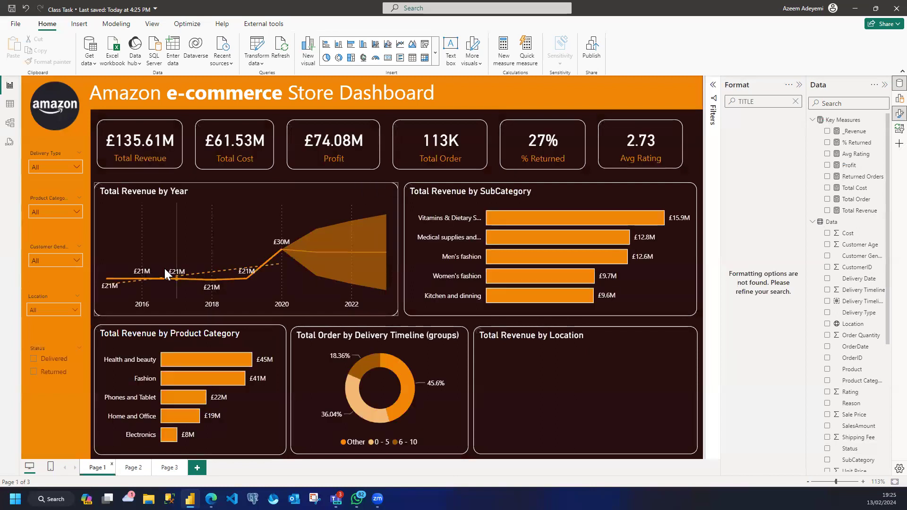
left_click(135, 468)
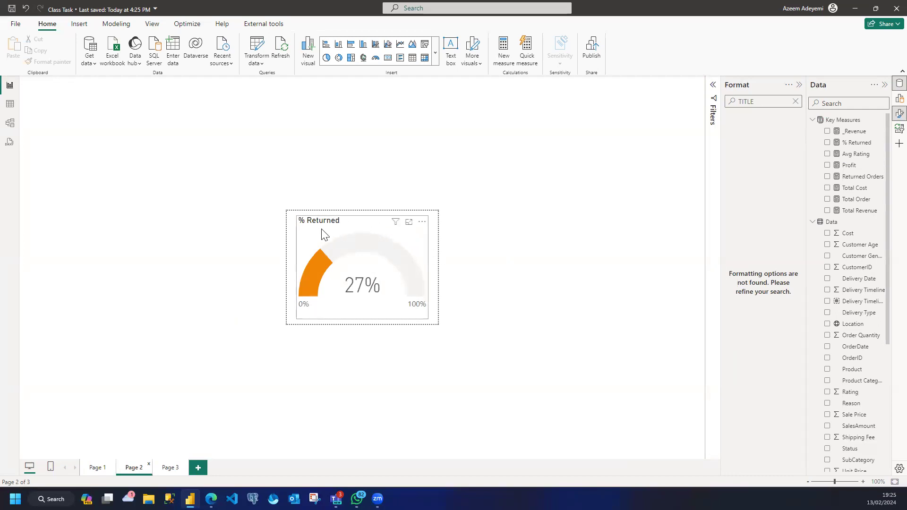
left_click(96, 468)
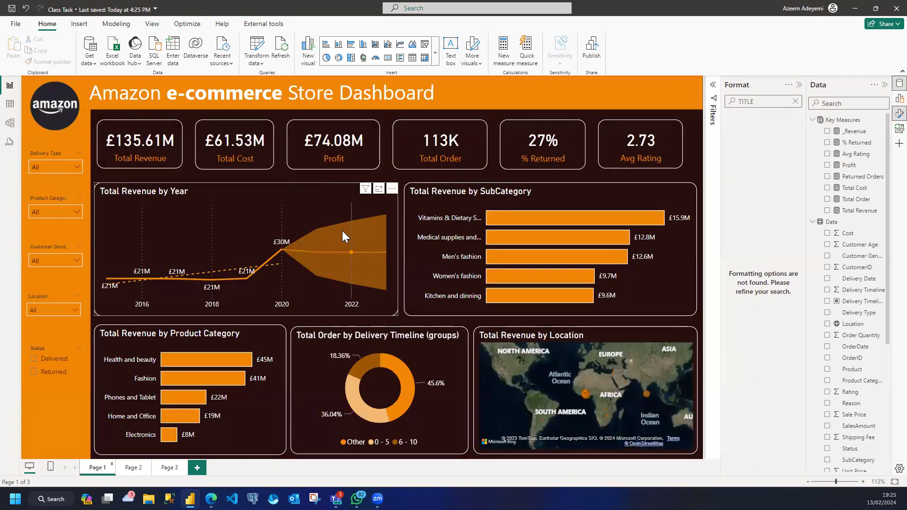
mouse_move(282, 251)
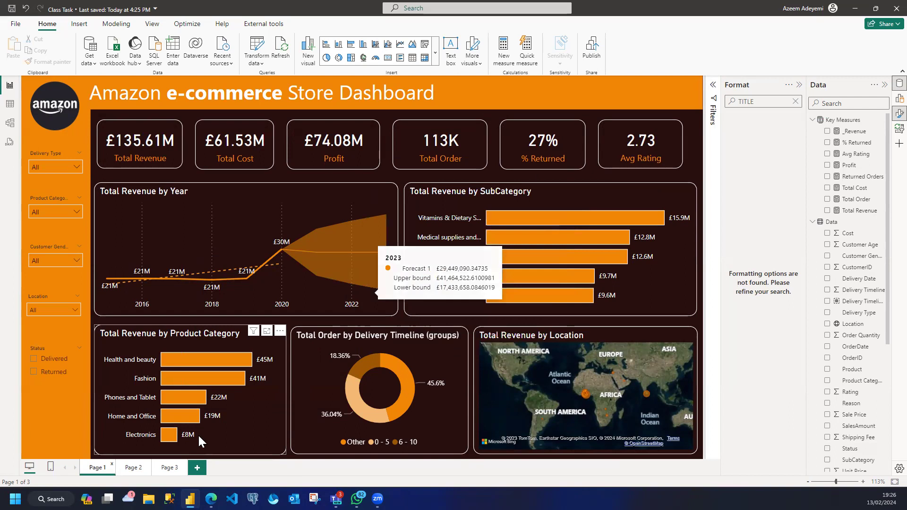
left_click(134, 467)
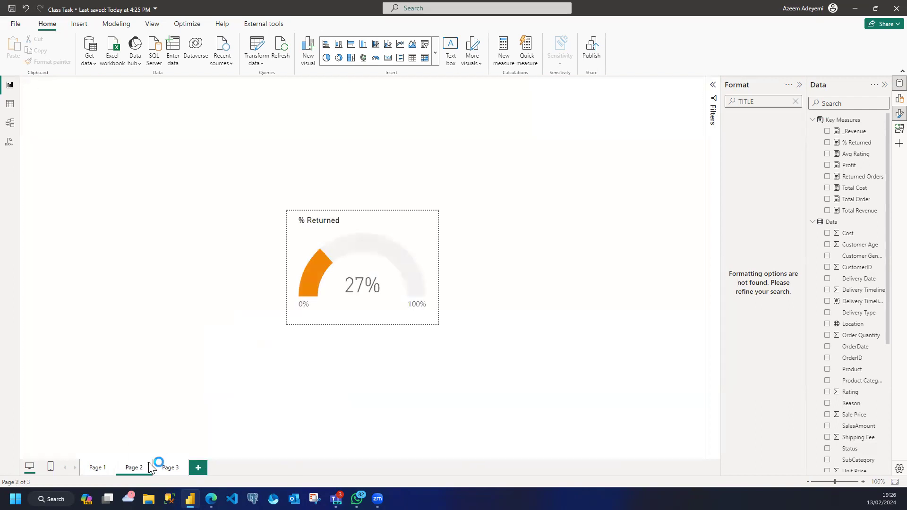
key("Delete")
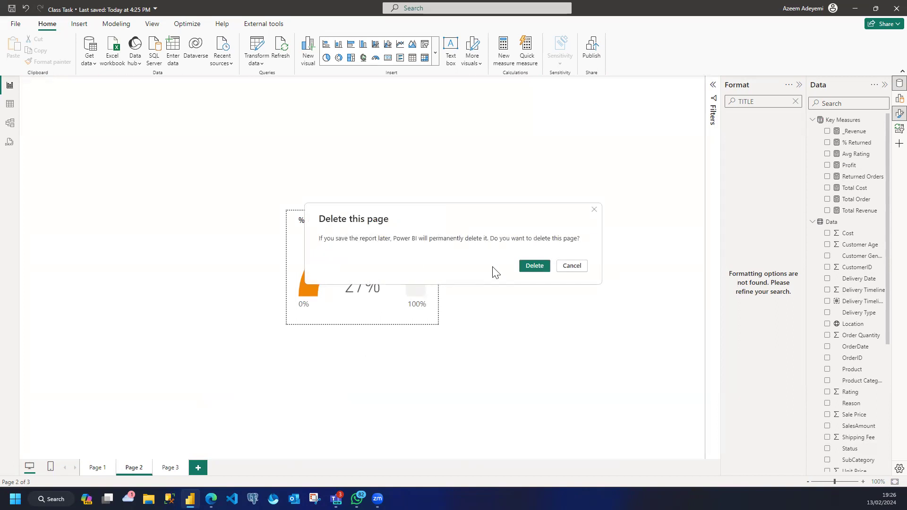
left_click(533, 266)
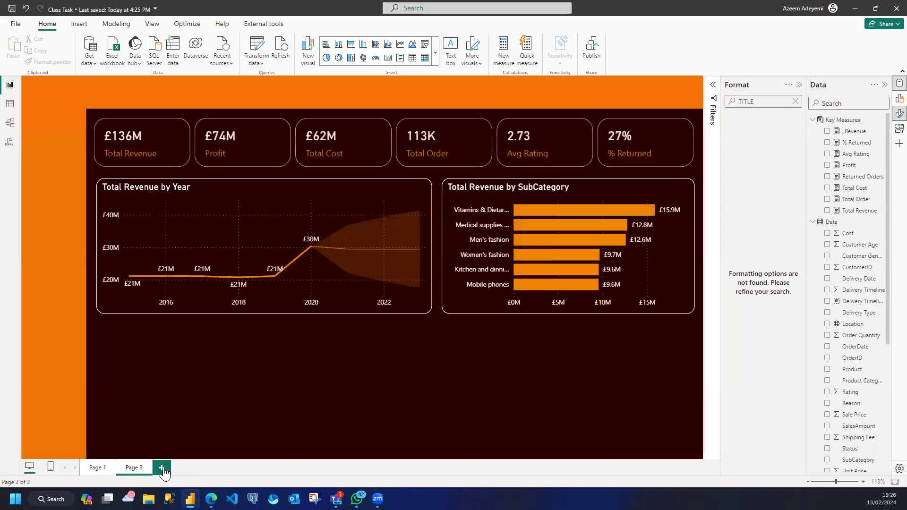
Add a new report page and set its canvas type to Tooltip with Middle vertical alignment
left_click(163, 467)
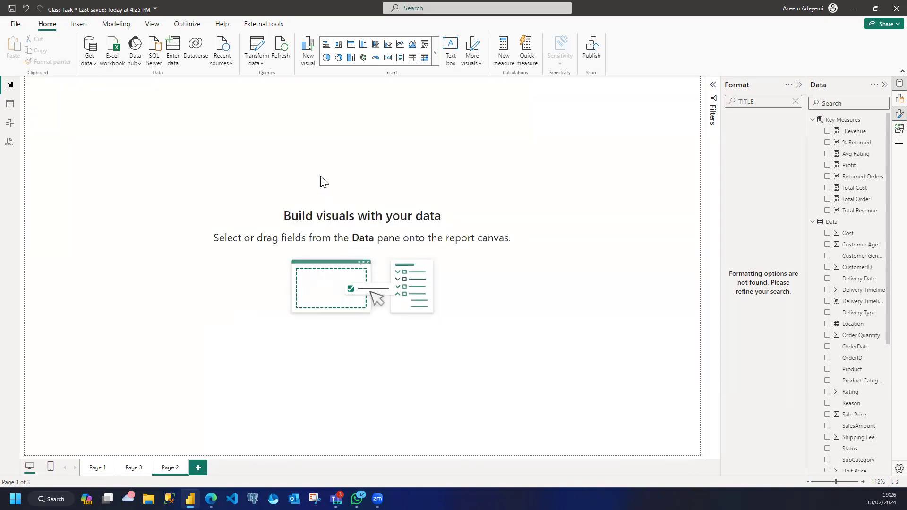
left_click(797, 101)
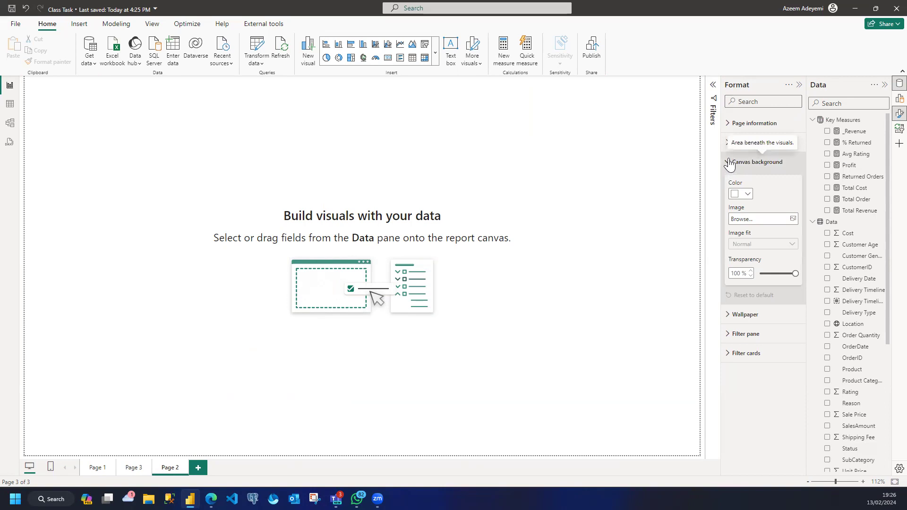
left_click(730, 162)
left_click(728, 143)
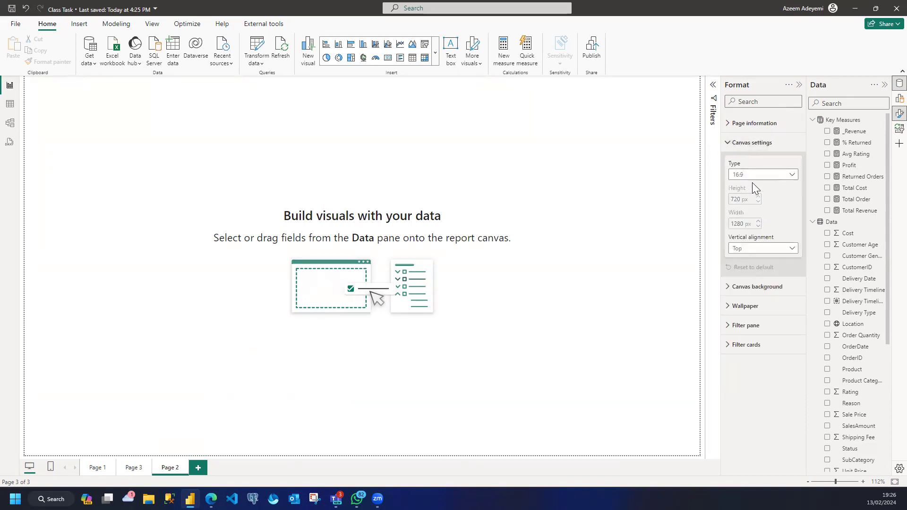
left_click(769, 175)
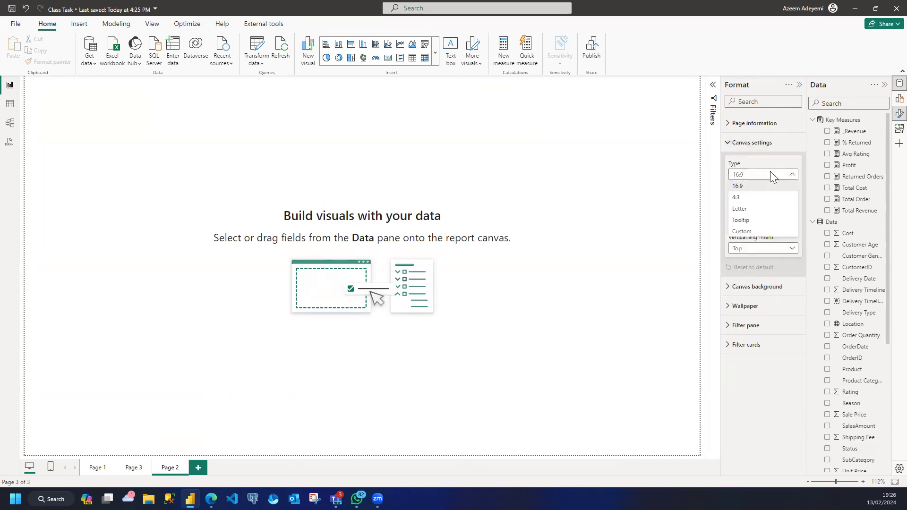
left_click(745, 220)
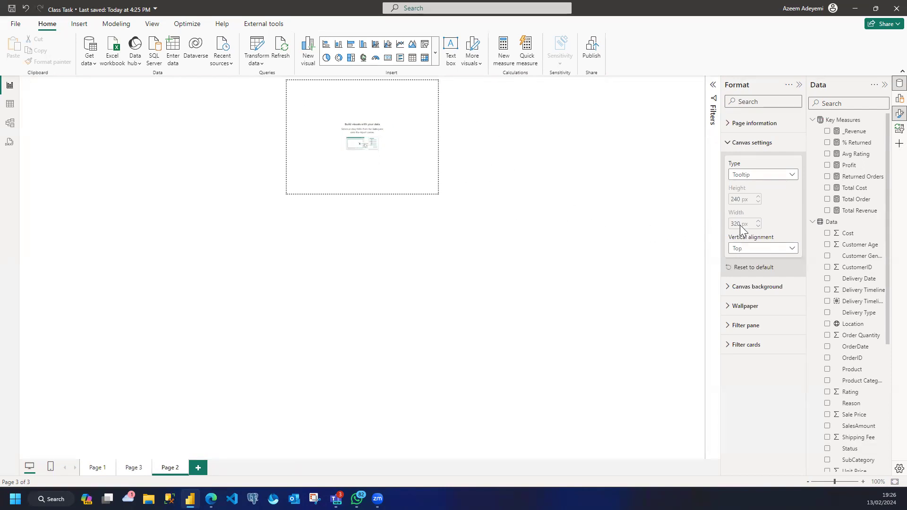
left_click(769, 249)
left_click(746, 273)
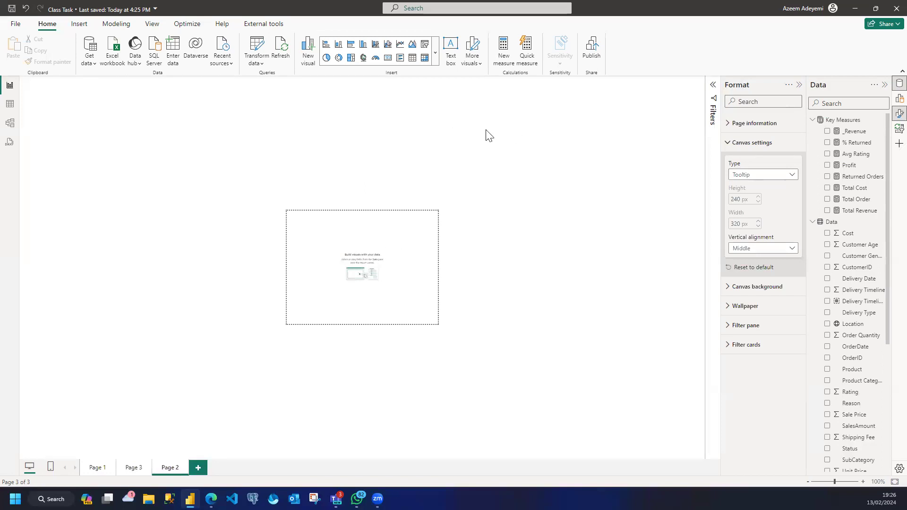
Insert a gauge visual on the tooltip page, enlarge it toward the page's lower-right corner and populate it with Avg Rating
left_click(376, 57)
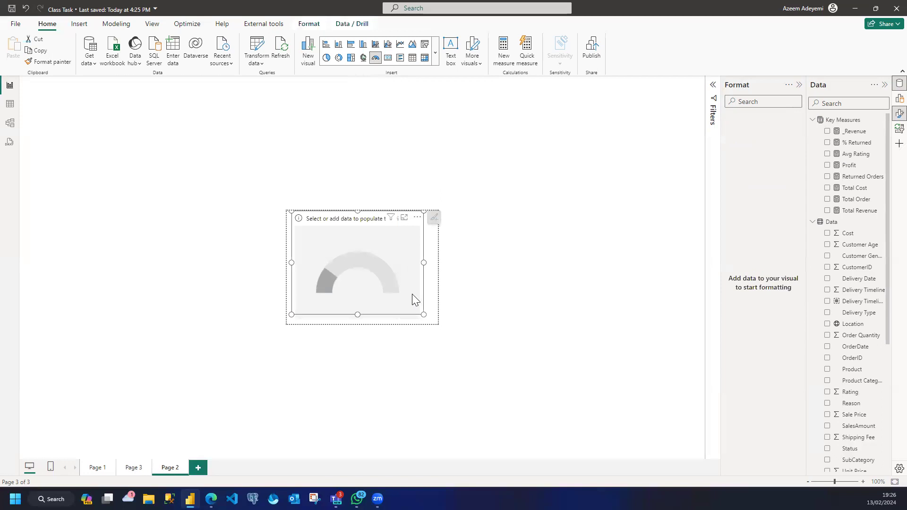
left_click_drag(422, 314, 435, 324)
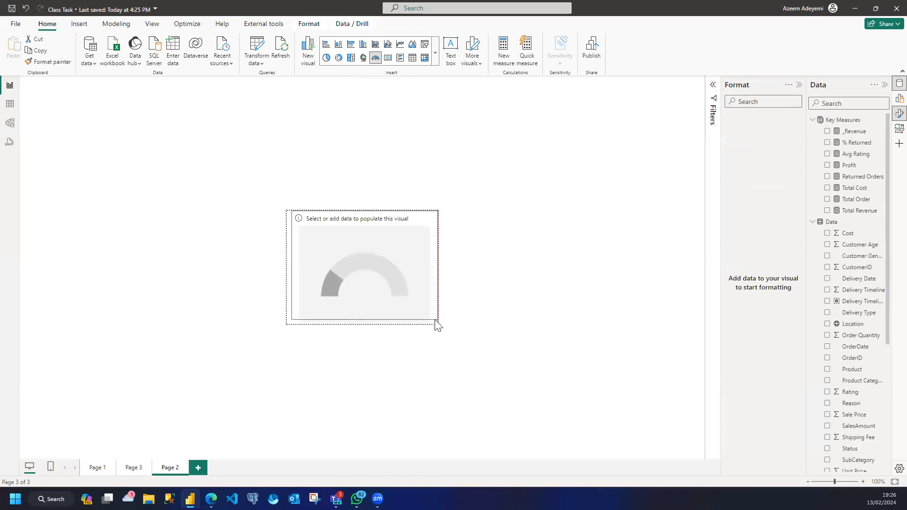
left_click(827, 154)
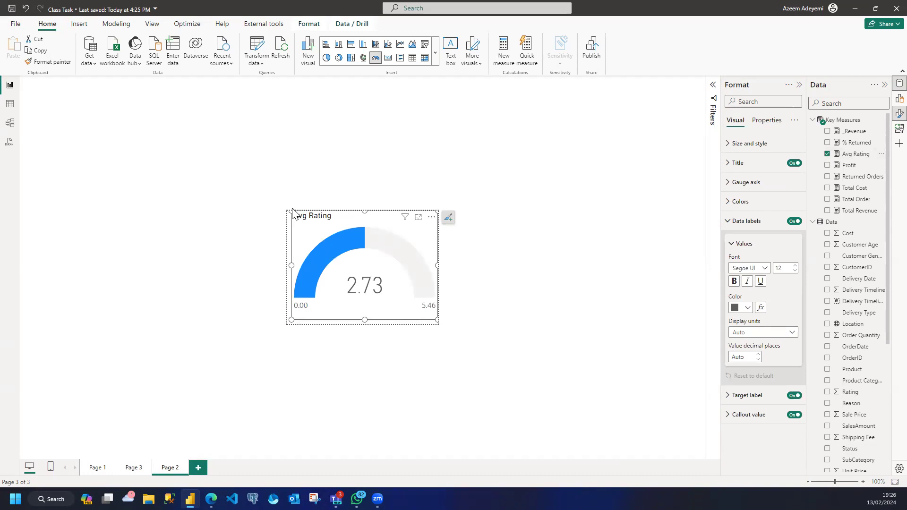
Set the Avg Rating gauge's fill color to orange and lower its upper edge slightly inside the tooltip page
left_click(739, 210)
left_click(747, 234)
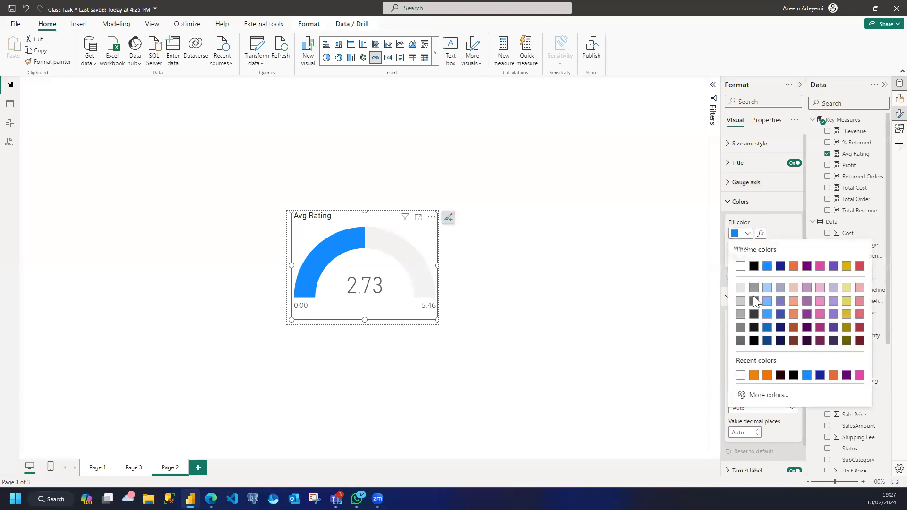
left_click(754, 375)
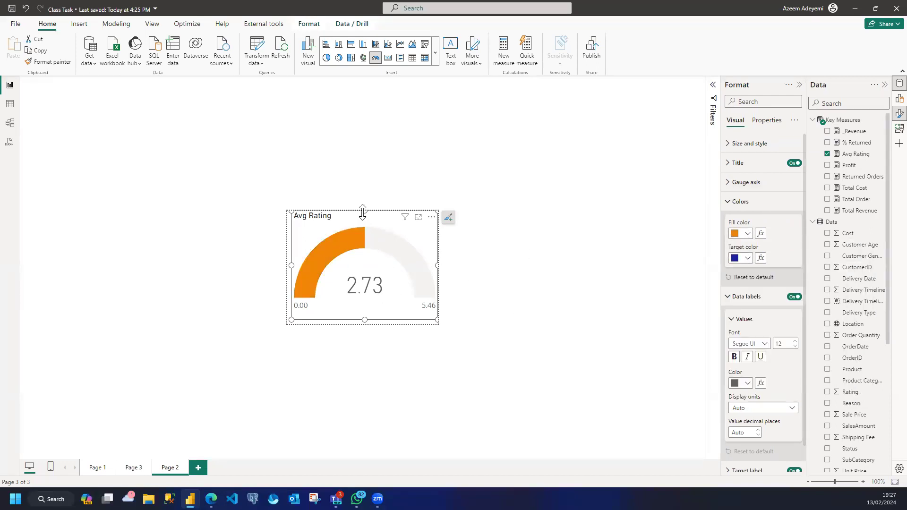
left_click_drag(363, 211, 364, 216)
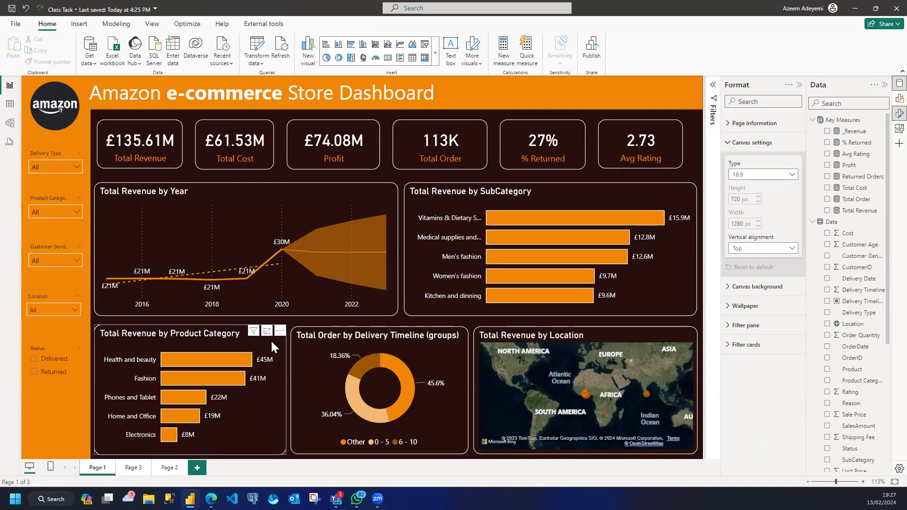
Set the Total Revenue by Product Category chart's tooltip type to Report page, using Page 2, and preview it on the bars
left_click(270, 339)
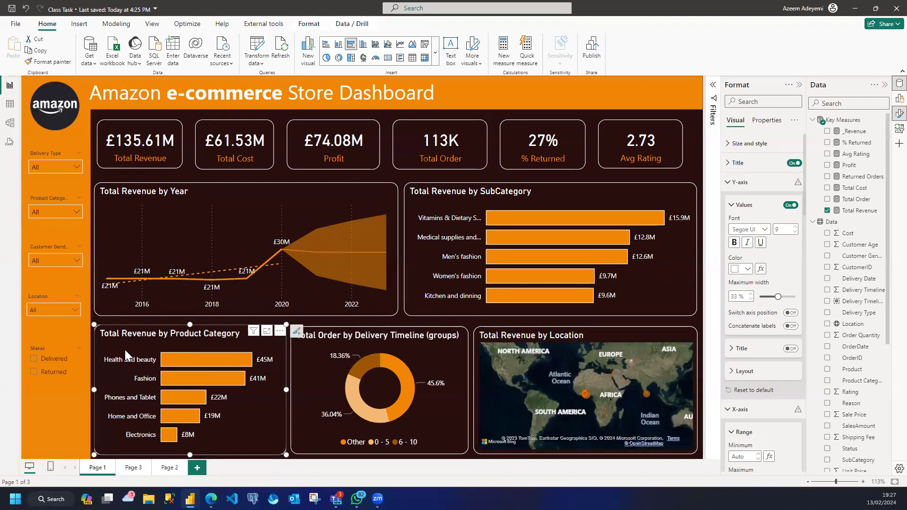
left_click(768, 120)
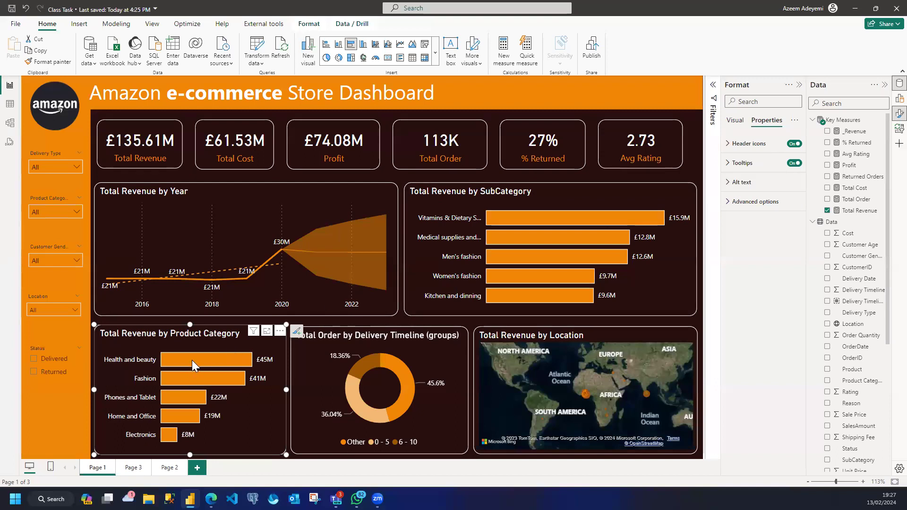
mouse_move(193, 365)
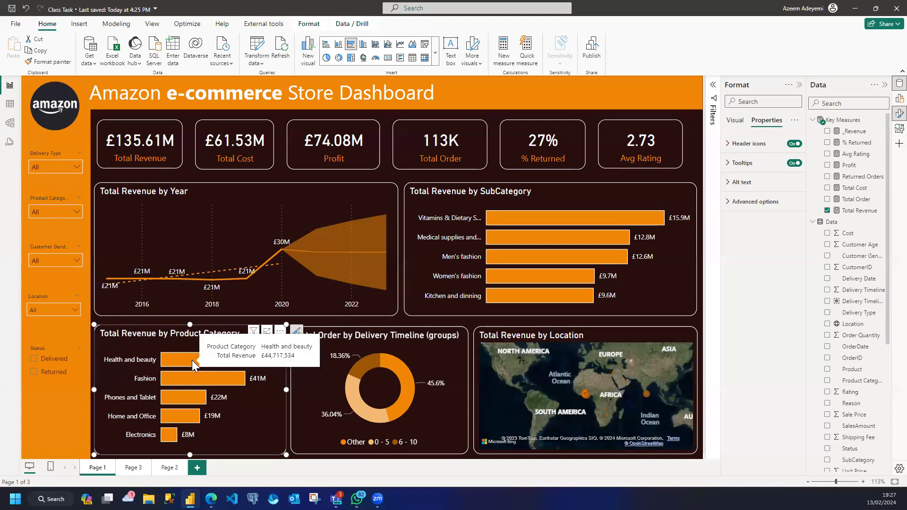
mouse_move(236, 384)
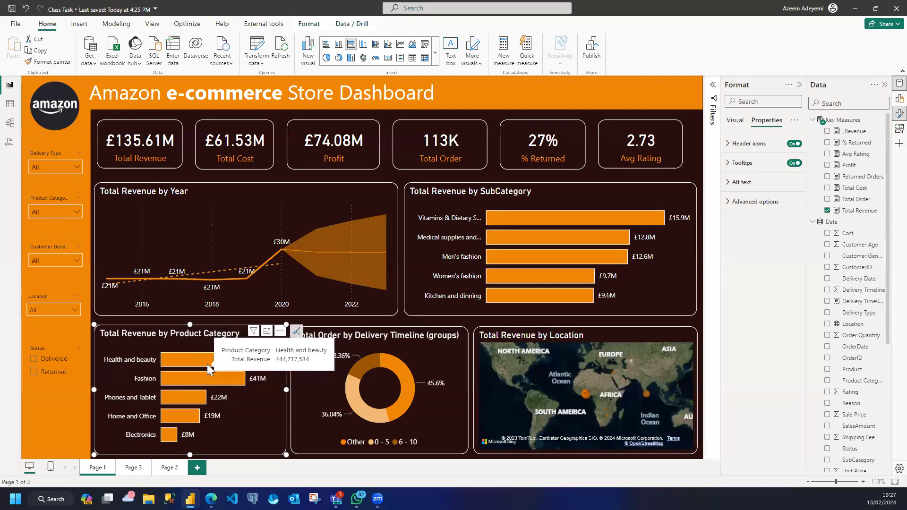
left_click(728, 164)
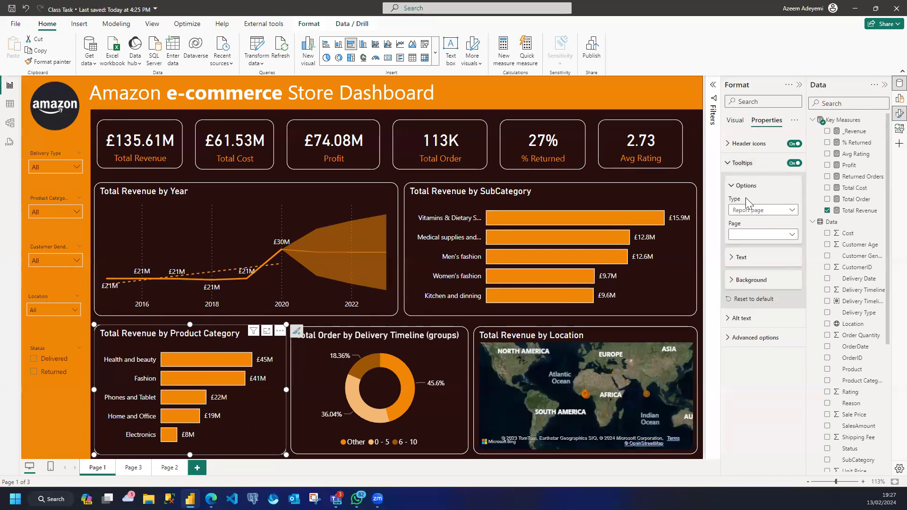
left_click(769, 211)
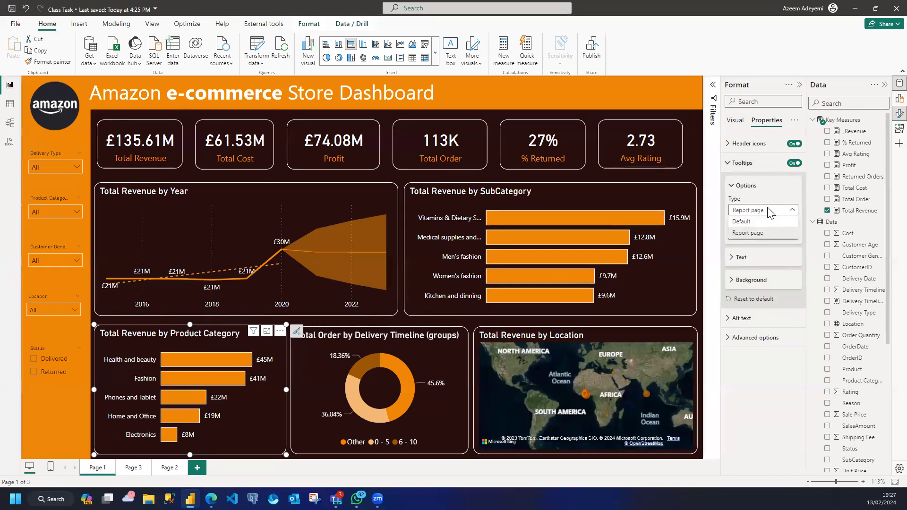
left_click(750, 238)
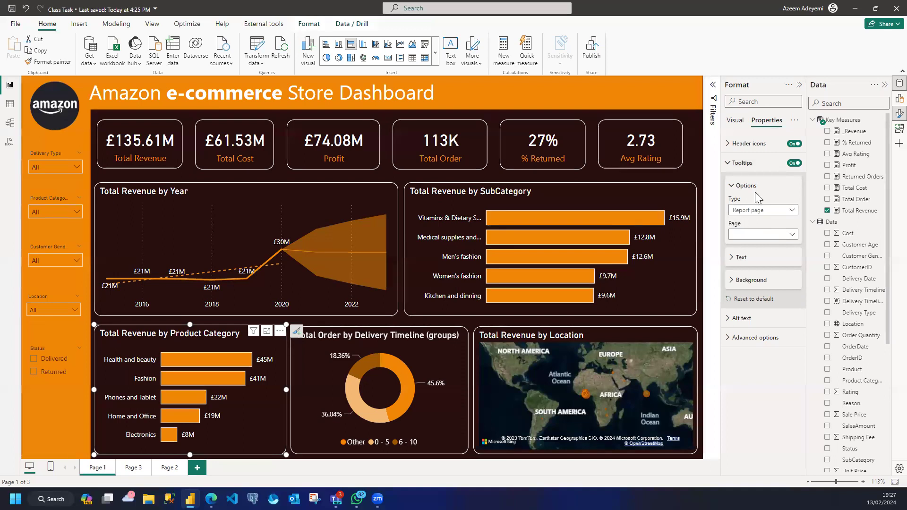
left_click(756, 234)
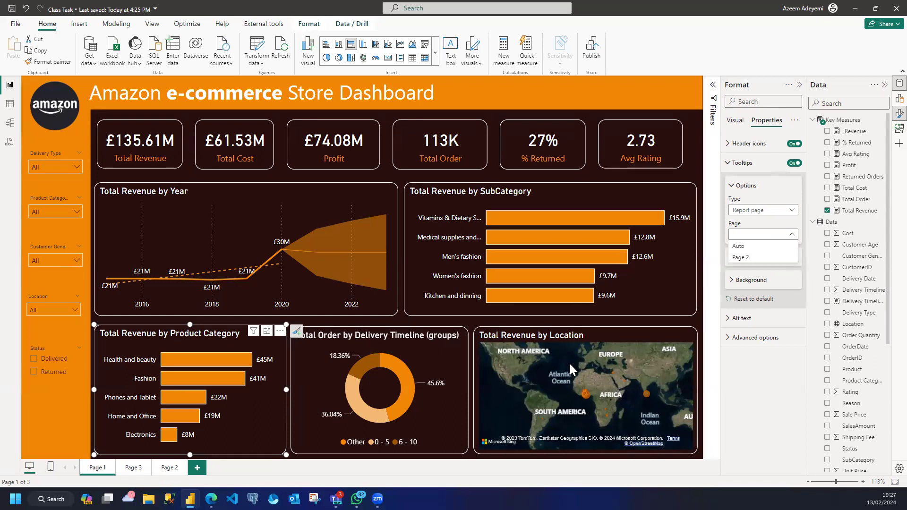
left_click(747, 258)
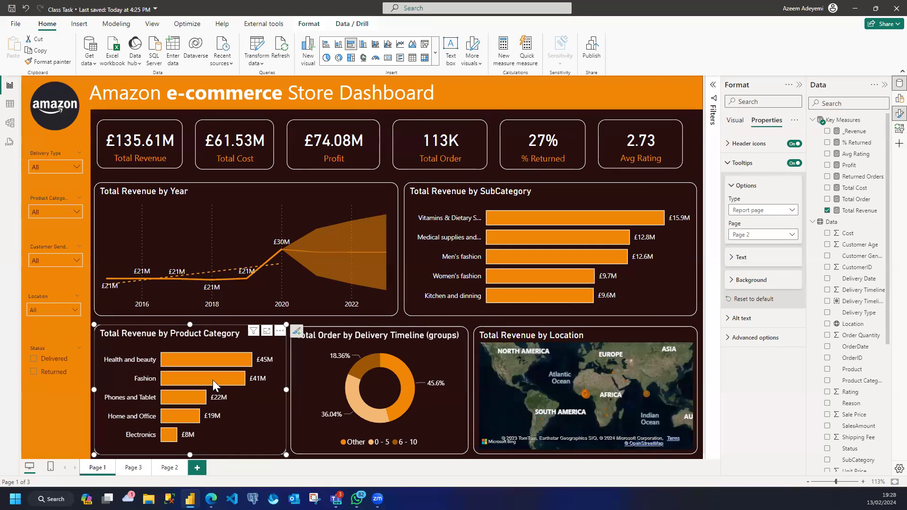
mouse_move(212, 380)
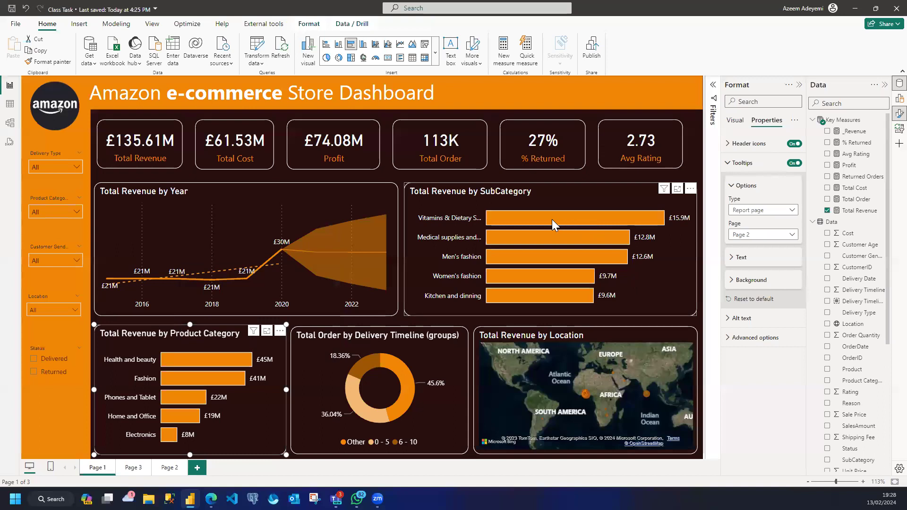
Assign Page 2 as the report-page tooltip of the Total Revenue by SubCategory chart and close the formatting options
mouse_move(551, 219)
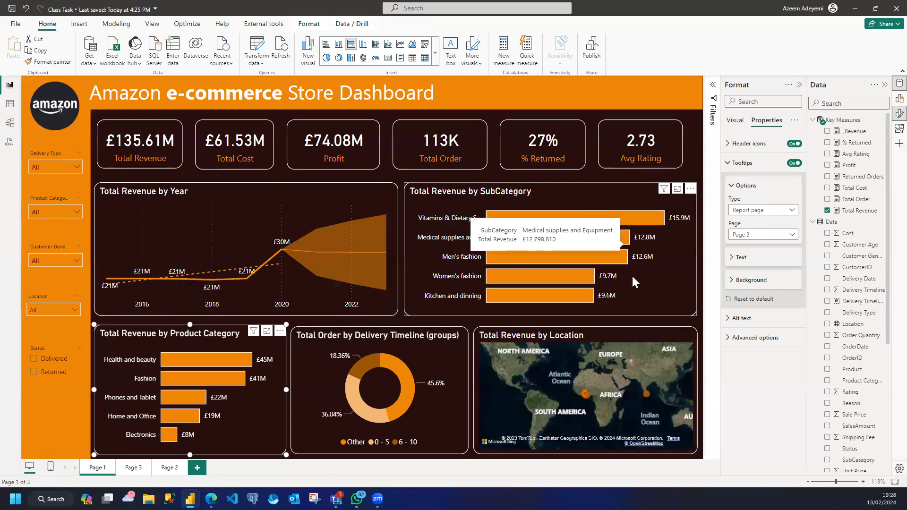
left_click(638, 197)
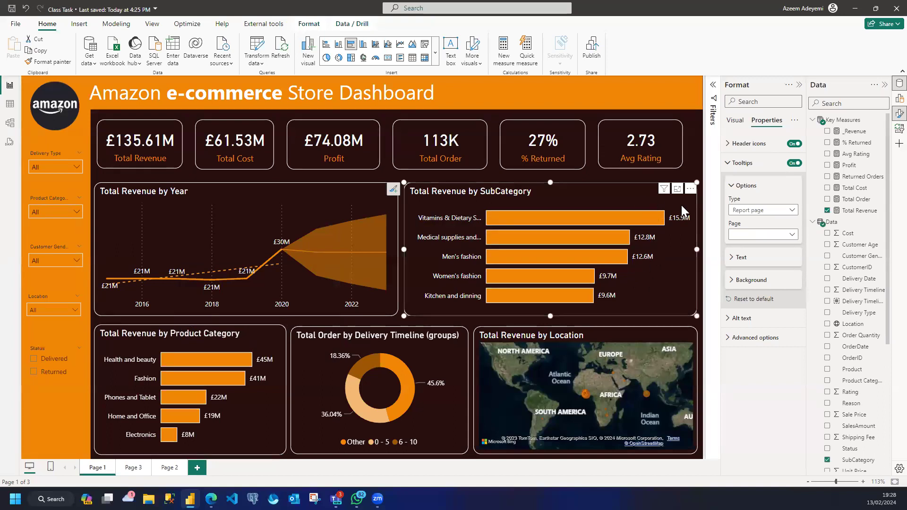
left_click(762, 234)
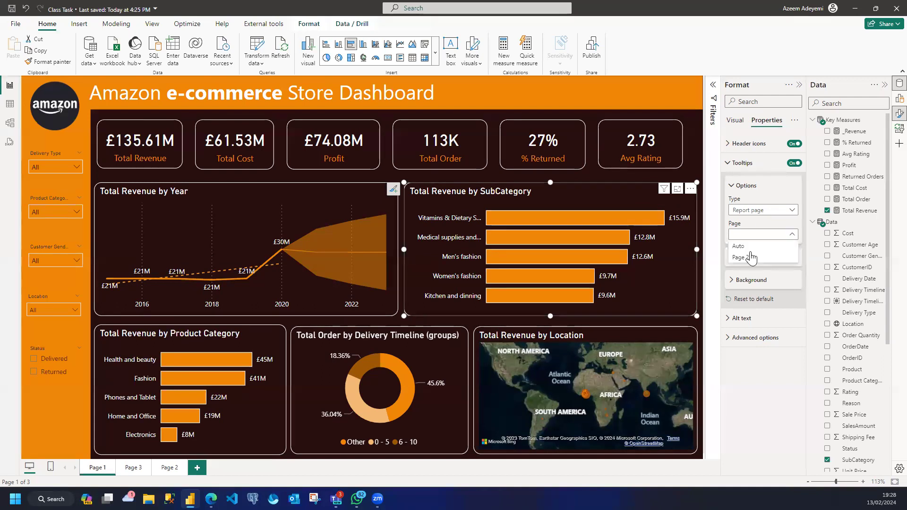
left_click(740, 257)
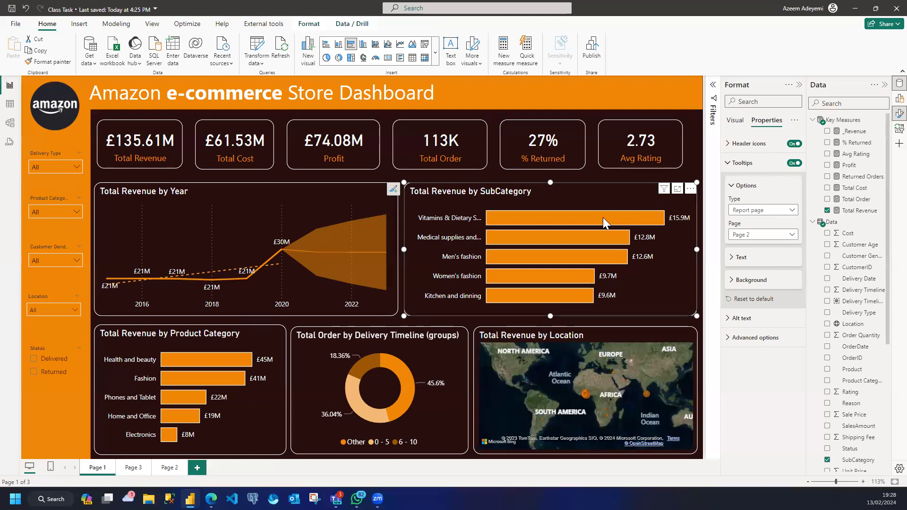
mouse_move(604, 220)
left_click(797, 85)
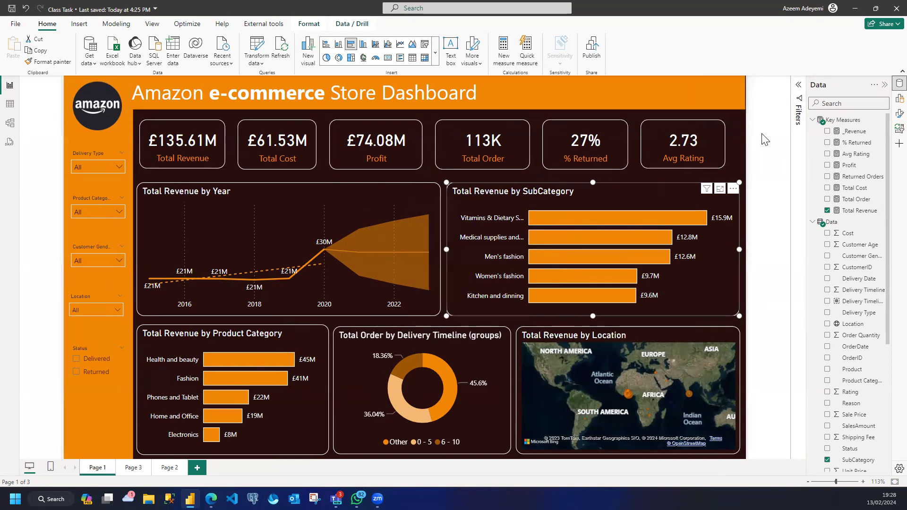
left_click(749, 133)
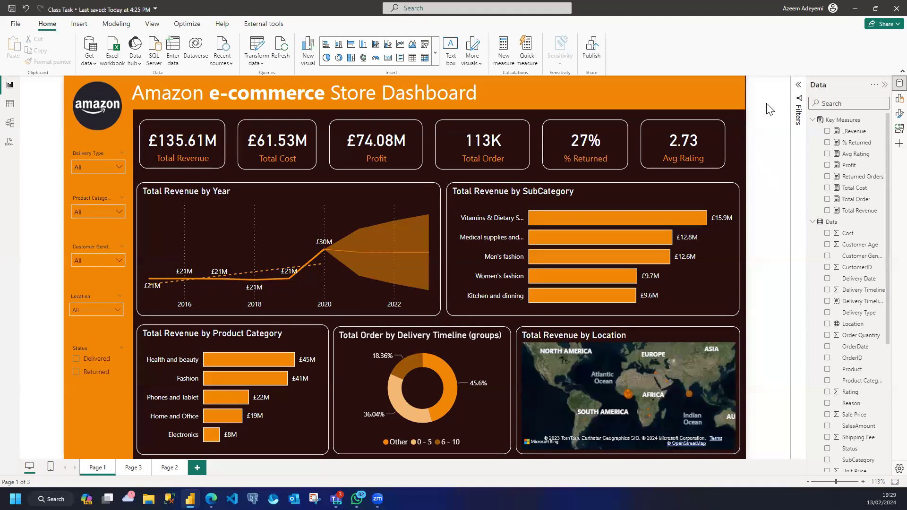
left_click(744, 94)
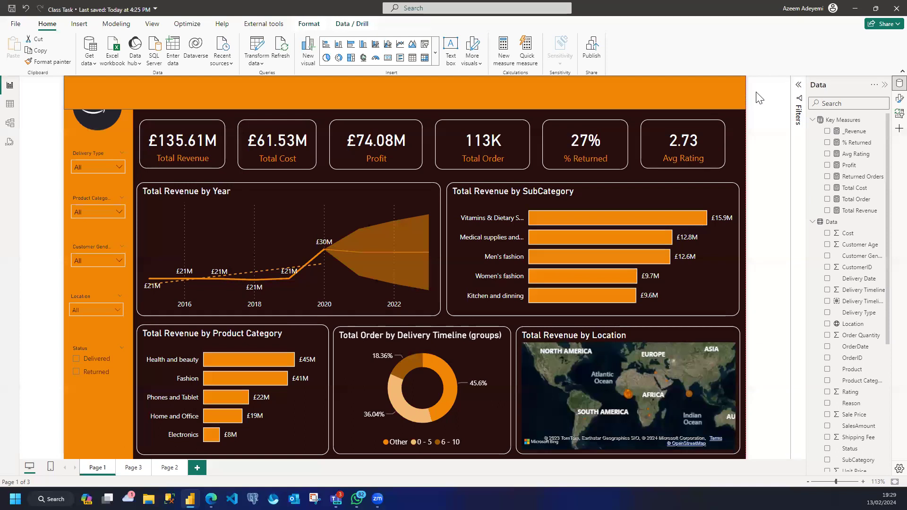
left_click(780, 150)
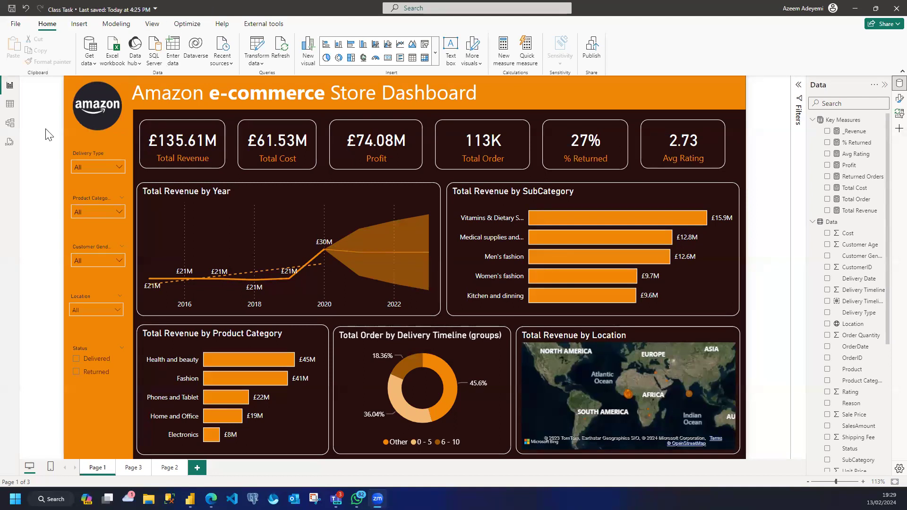
Test the slicers by filtering the dashboard to Delivered status and to Express delivery type, clearing each filter after viewing it
left_click(76, 362)
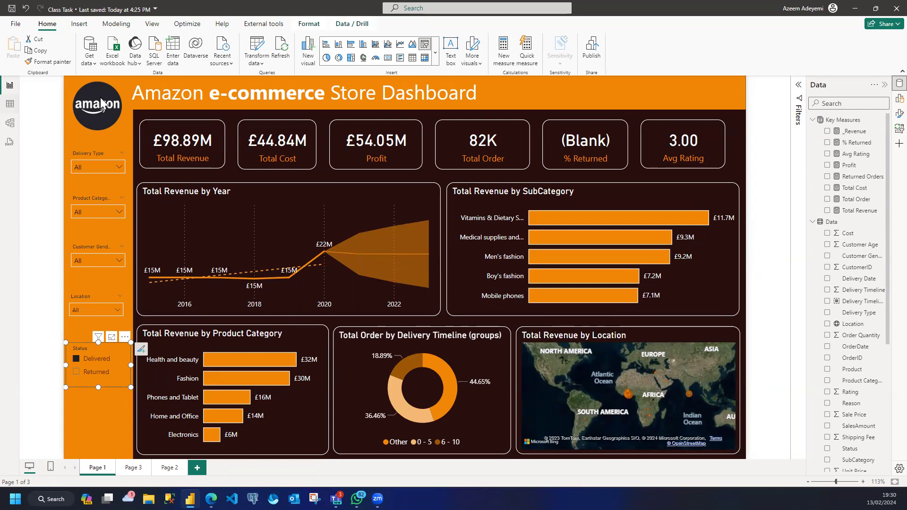
left_click(76, 359)
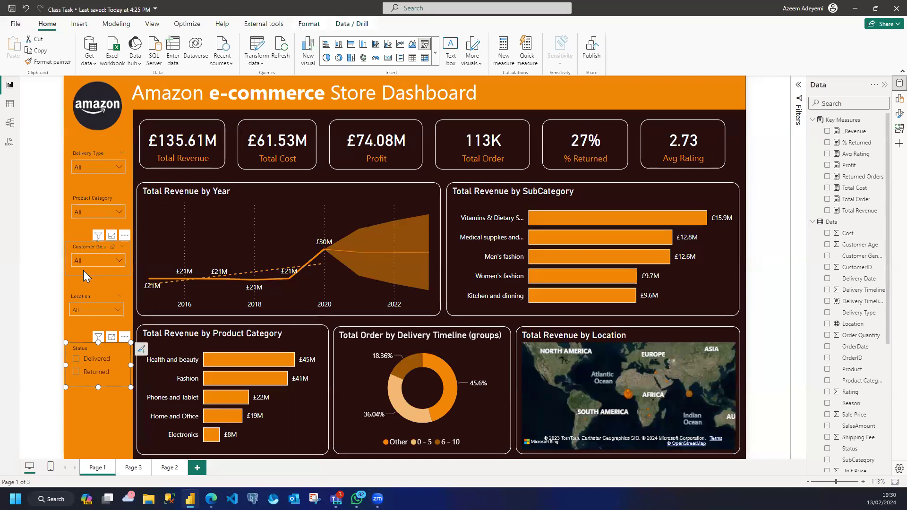
left_click(82, 168)
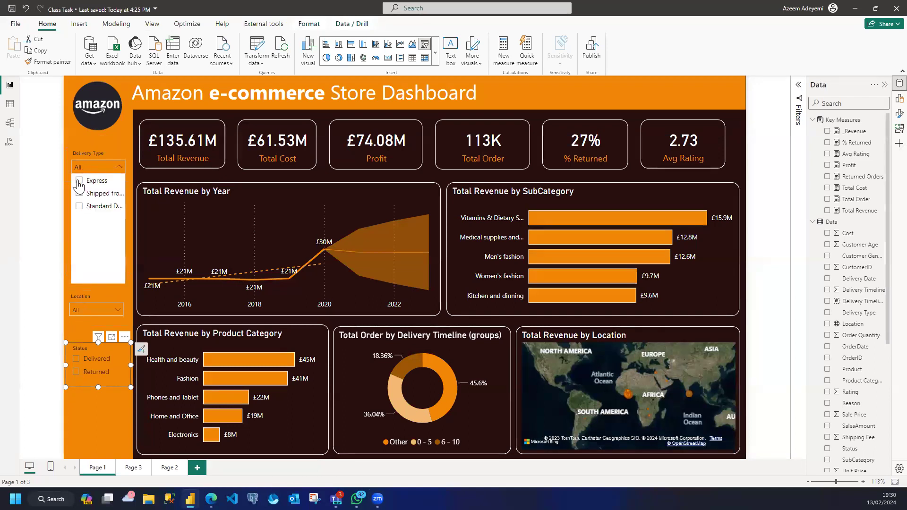
left_click(79, 182)
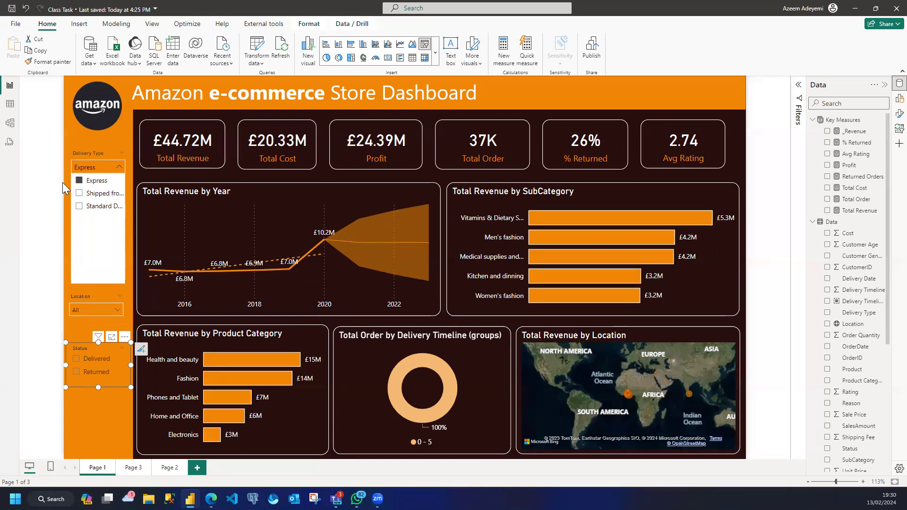
left_click(79, 180)
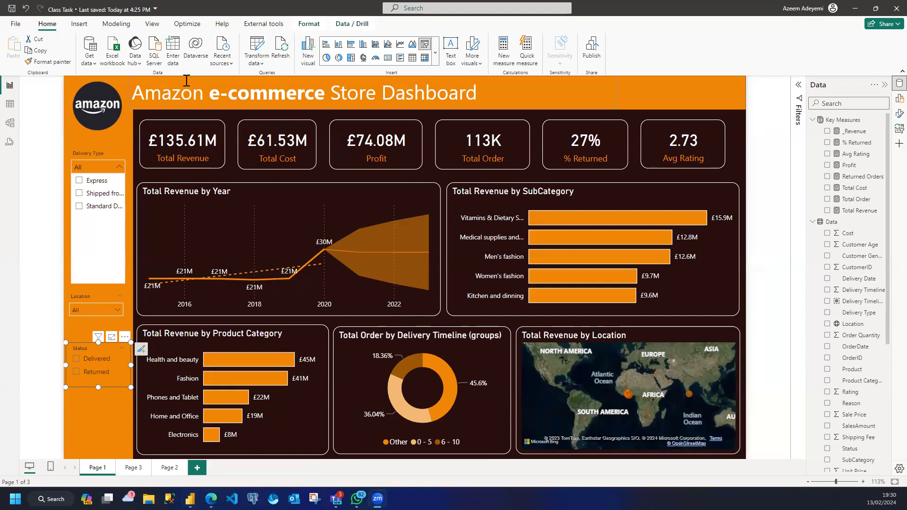
left_click(56, 130)
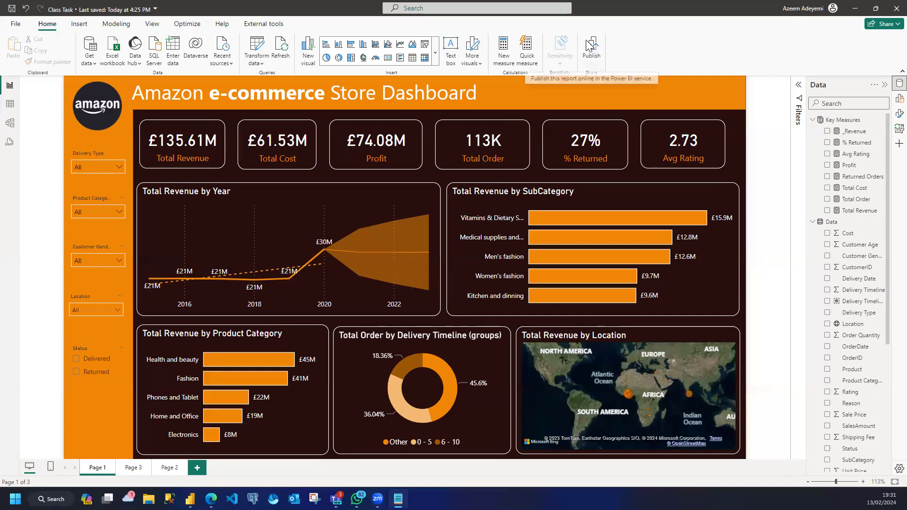
left_click(820, 17)
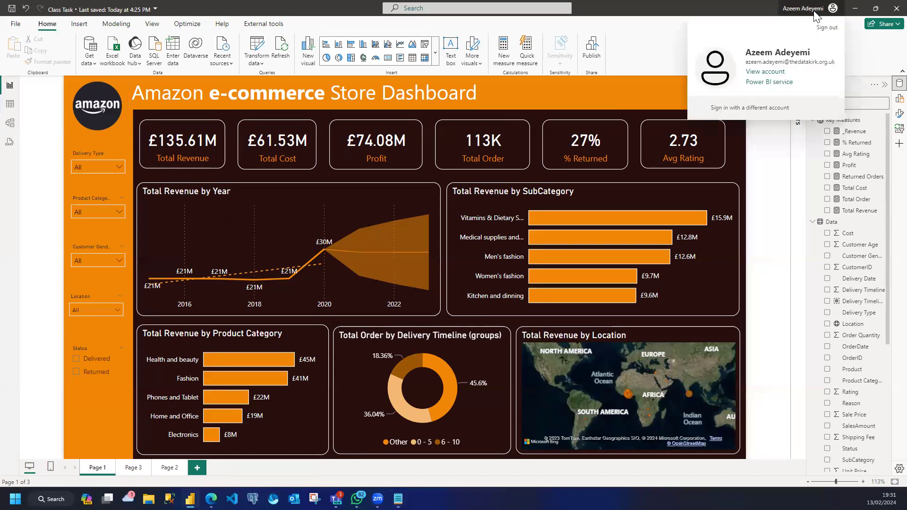
left_click(729, 110)
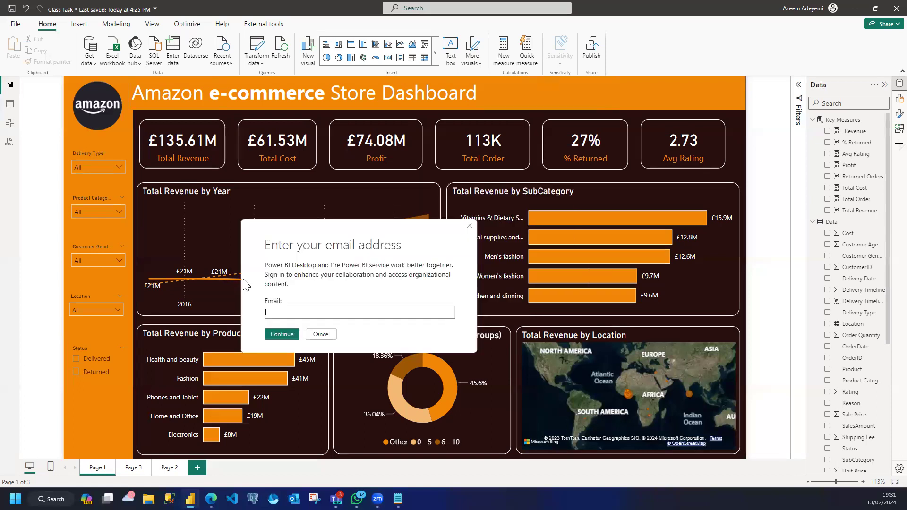
key("Escape")
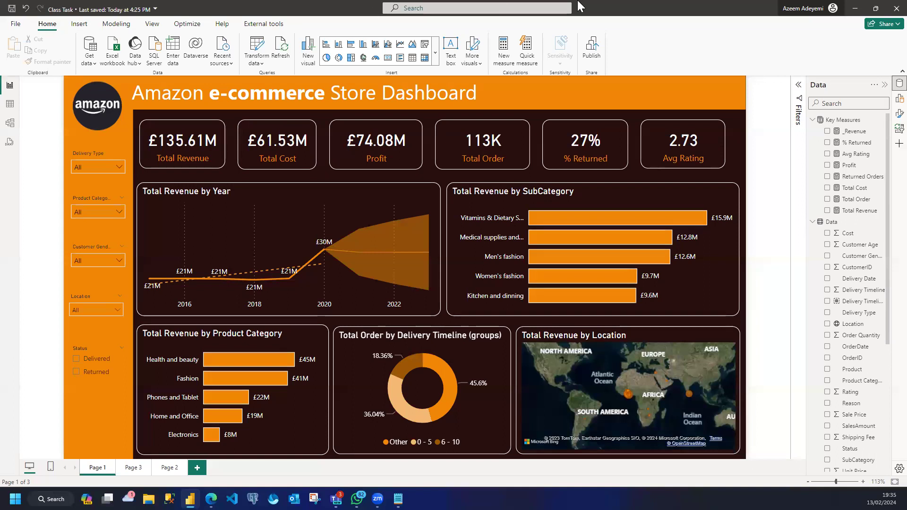
Start publishing the report, save its changes and leave the publishing process
left_click(595, 45)
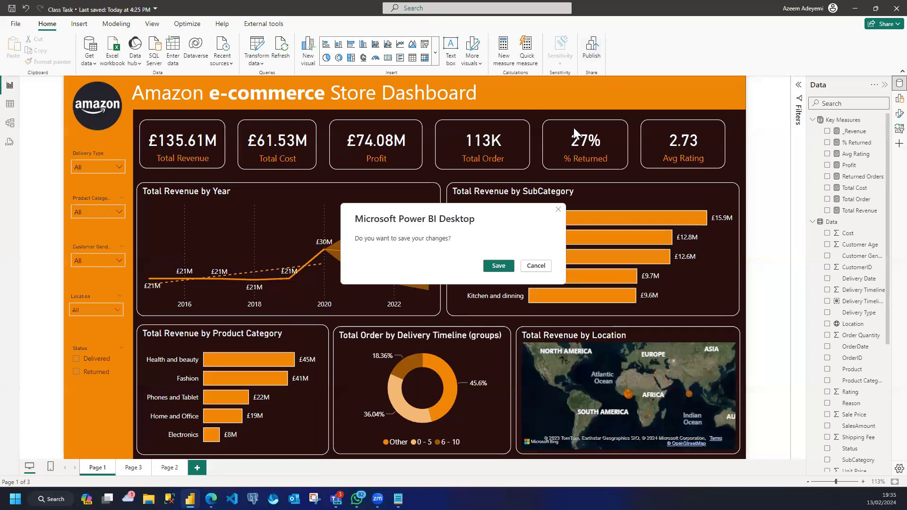
left_click(501, 262)
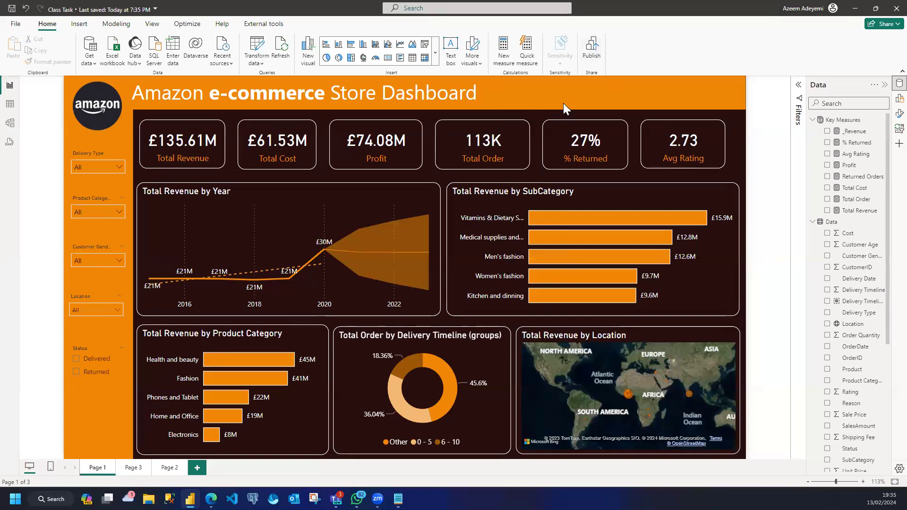
left_click(564, 312)
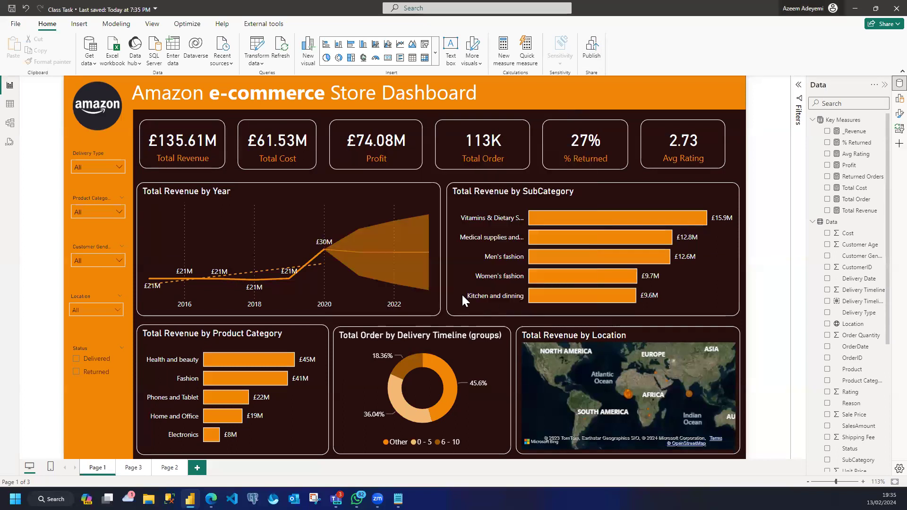
Hide Page 2 and Page 3 from the report's viewers
right_click(170, 473)
left_click(185, 462)
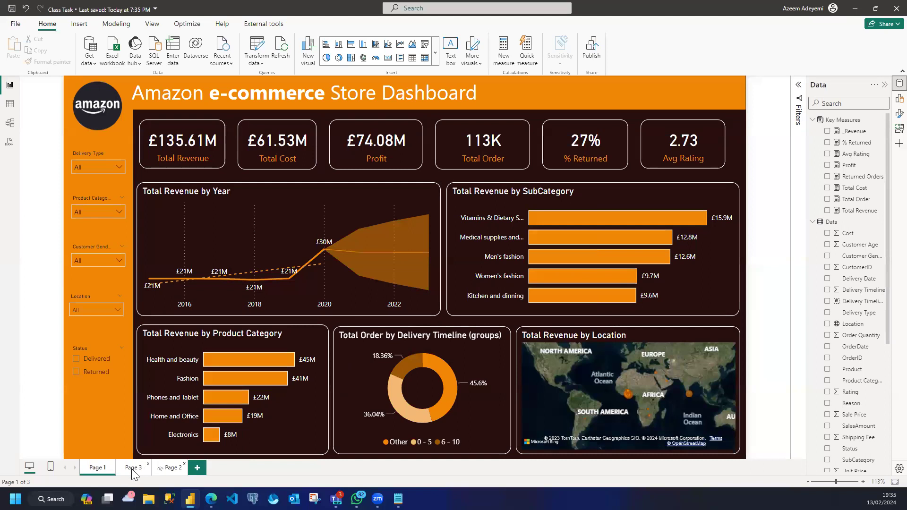
right_click(134, 473)
left_click(146, 463)
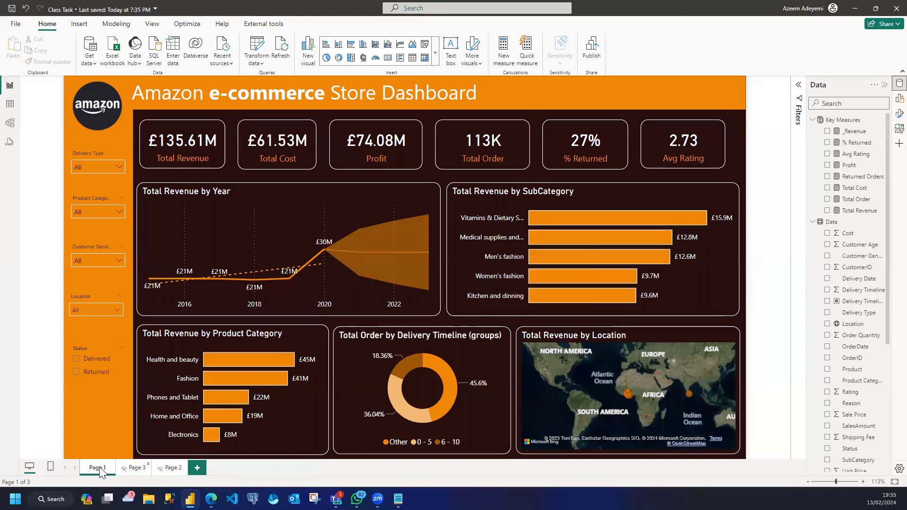
Rename Page 1 as Main Dashboard
double_click(99, 470)
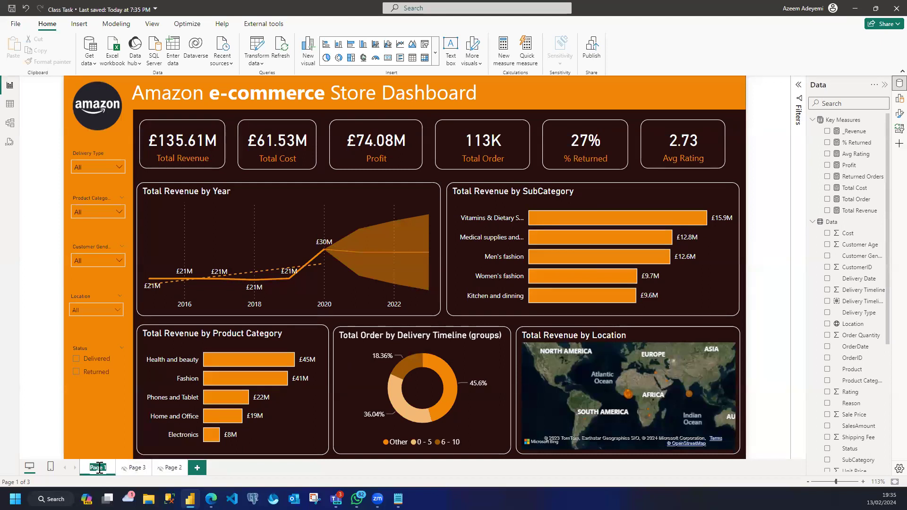
type("Main")
key("BackSpace")
key("BackSpace")
key("BackSpace")
key("BackSpace")
type("Dashboard")
key("Return")
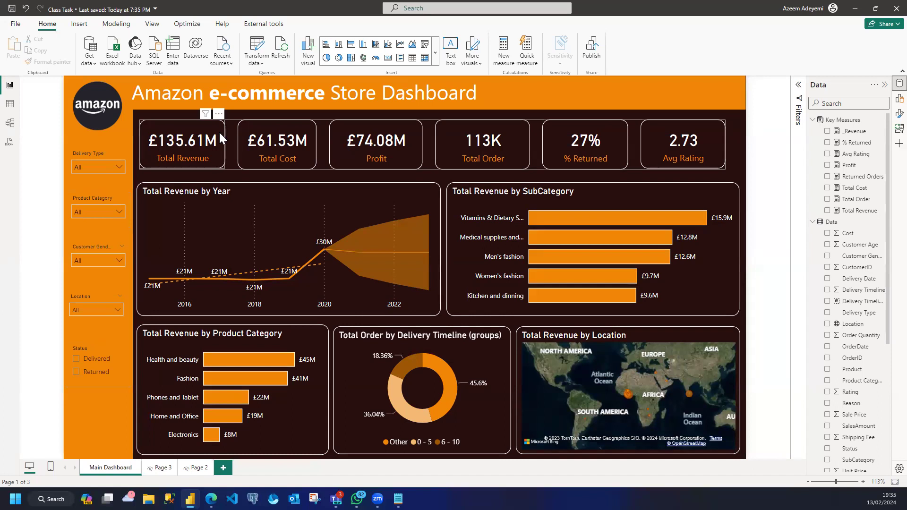
Publish the report to the Data Kirk workspace, saving its changes first
left_click(591, 46)
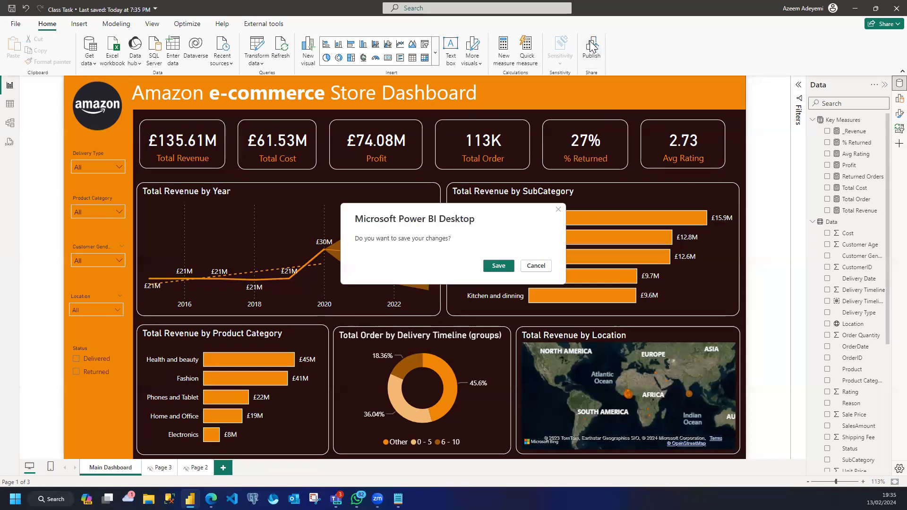
left_click(500, 266)
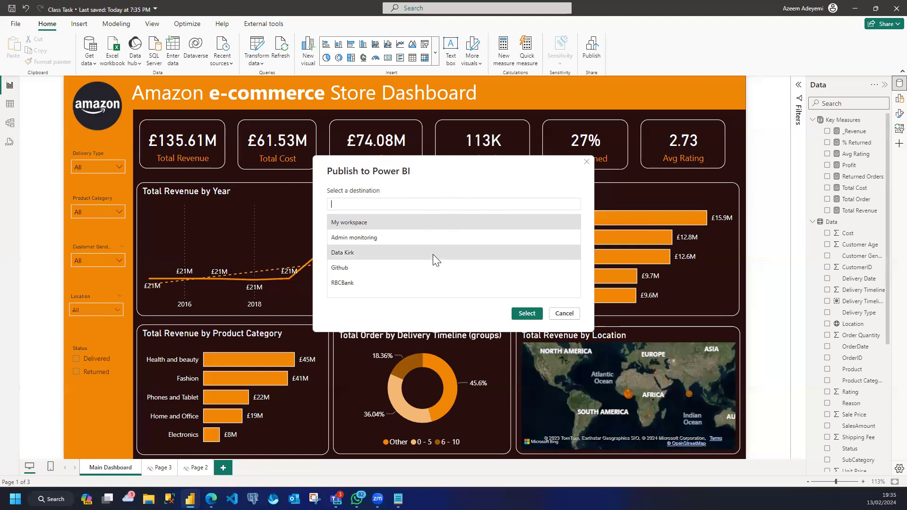
left_click(365, 253)
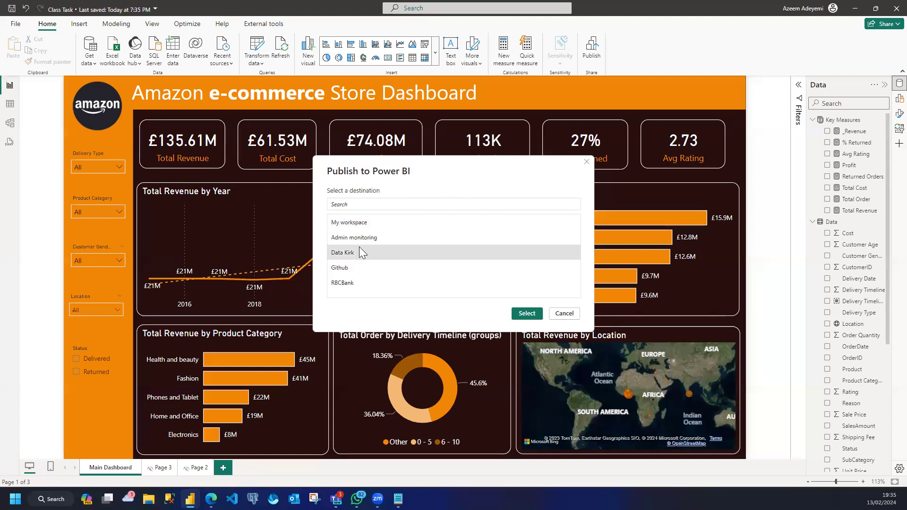
left_click(525, 313)
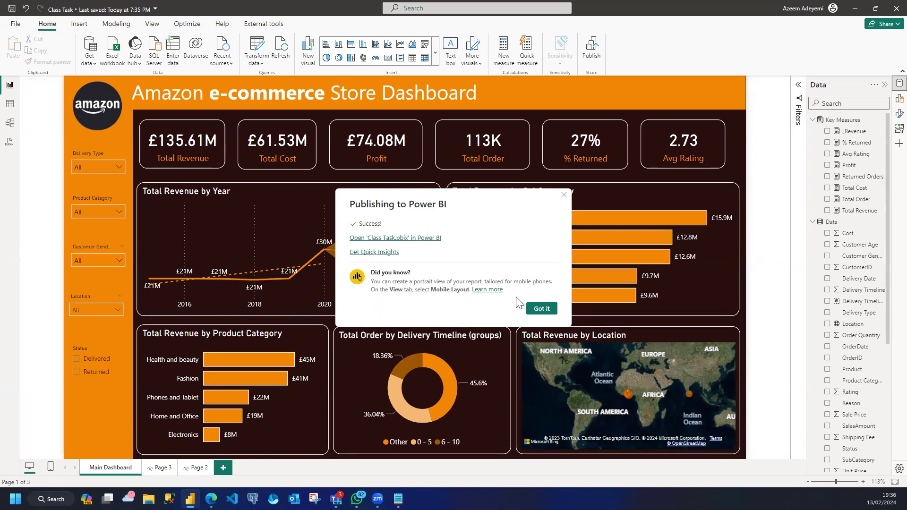
Open the published Class Task report in the browser, maximize the window and dismiss the feedback survey
left_click(408, 237)
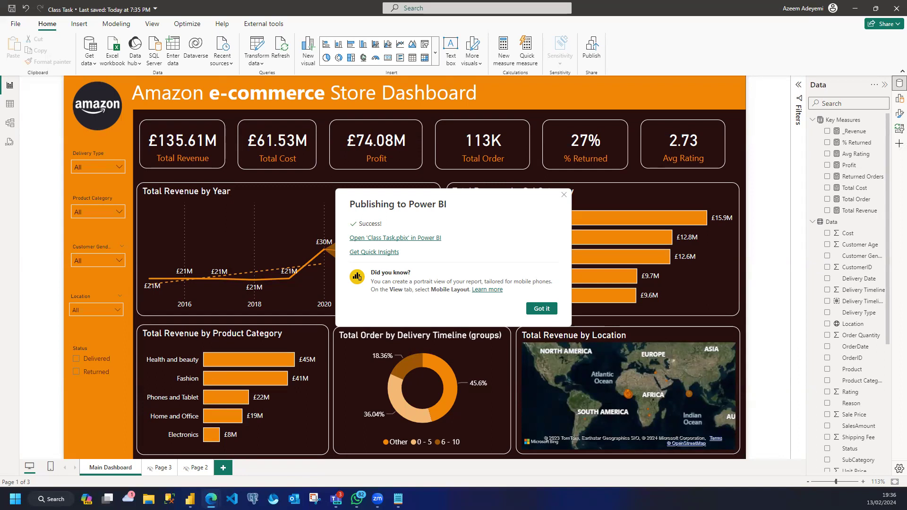
mouse_move(128, 499)
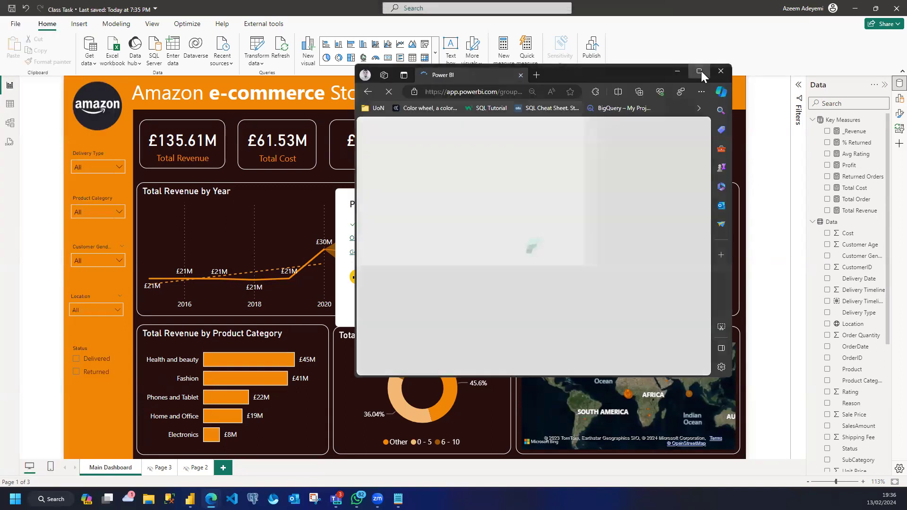
left_click(701, 71)
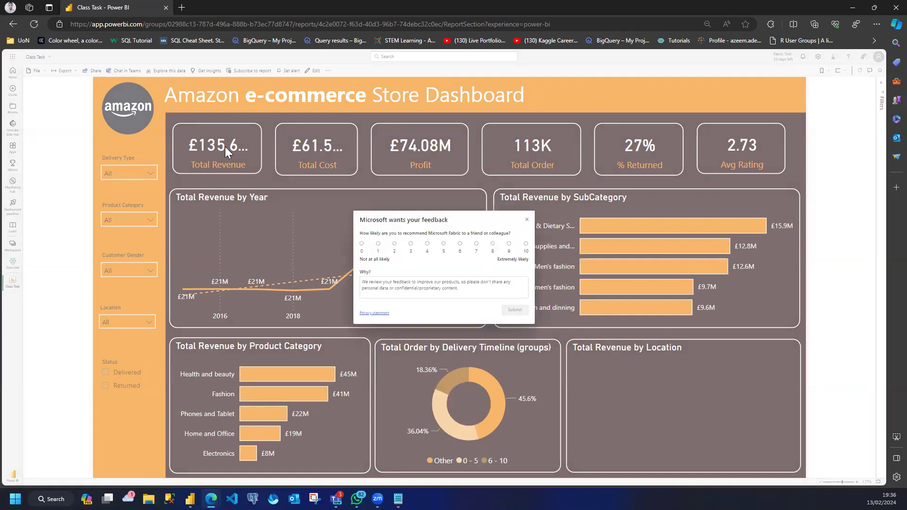
left_click(527, 220)
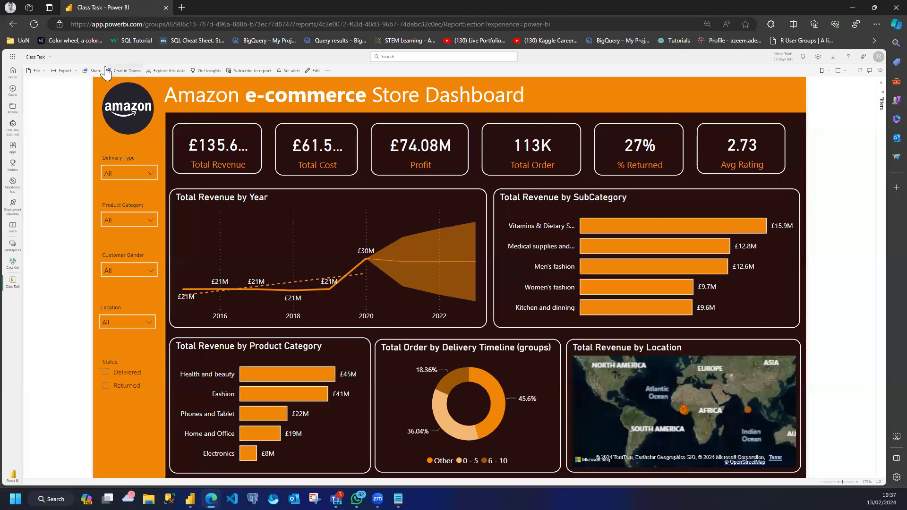
Create a public web embed for the report and copy its shareable email link
left_click(73, 72)
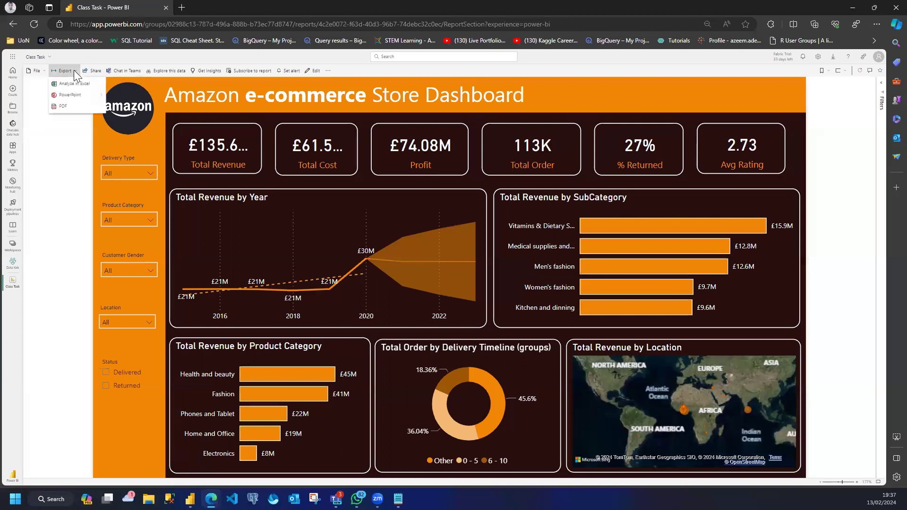
left_click(45, 75)
left_click(45, 74)
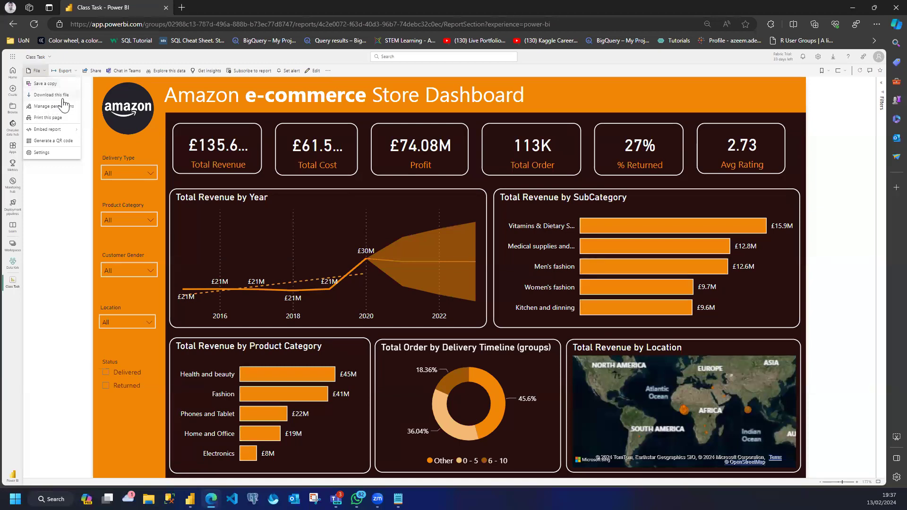
mouse_move(71, 130)
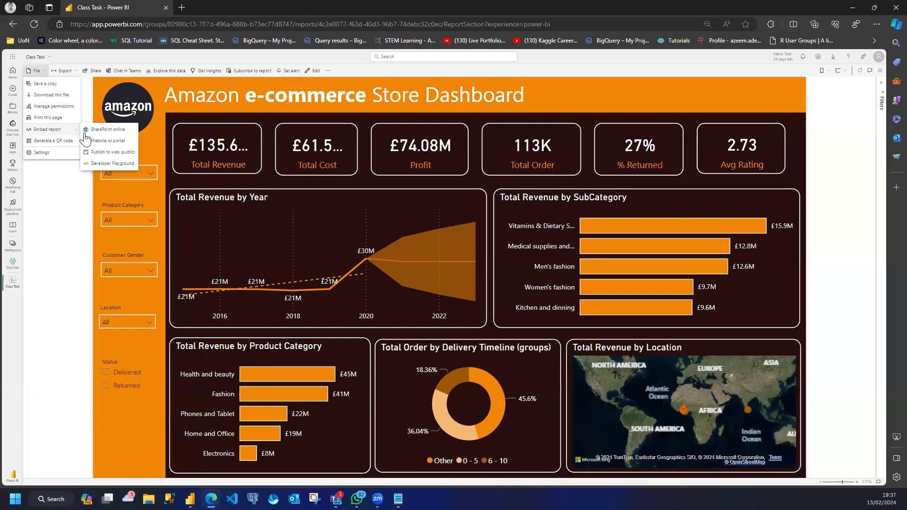
left_click(107, 153)
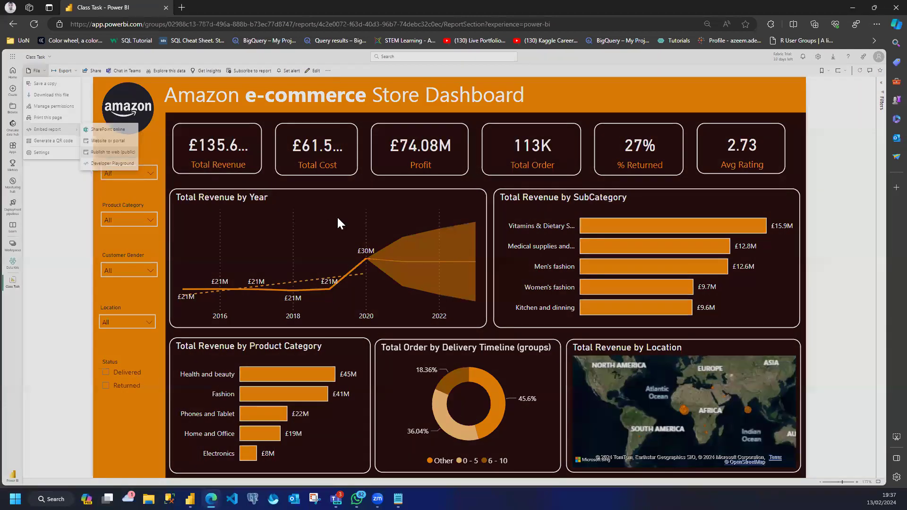
left_click(483, 309)
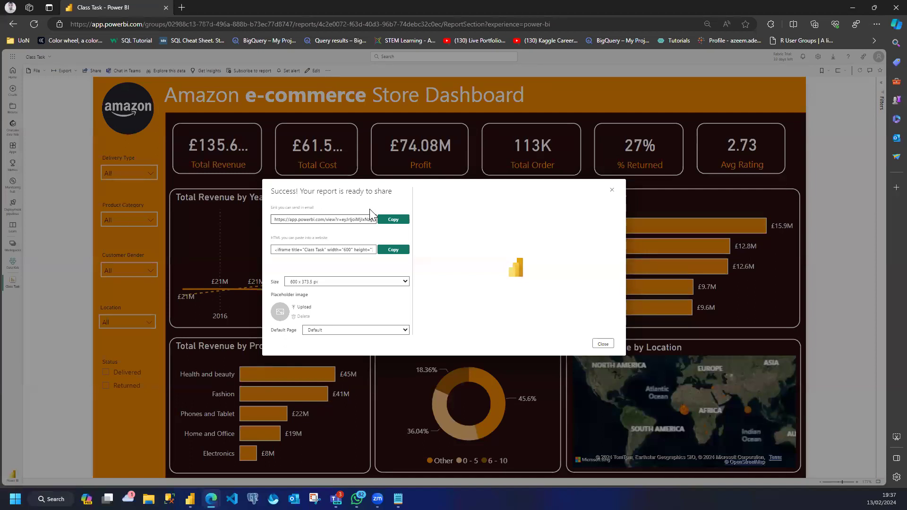
left_click(392, 222)
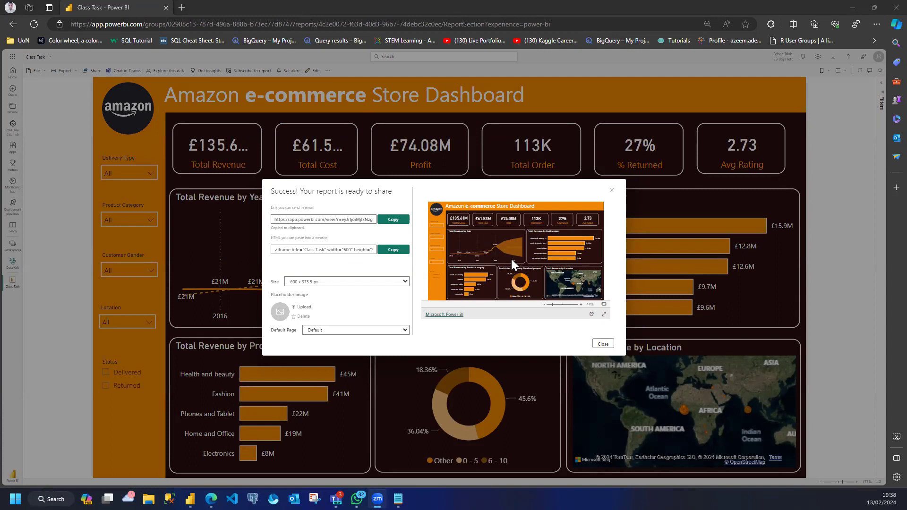
left_click(603, 343)
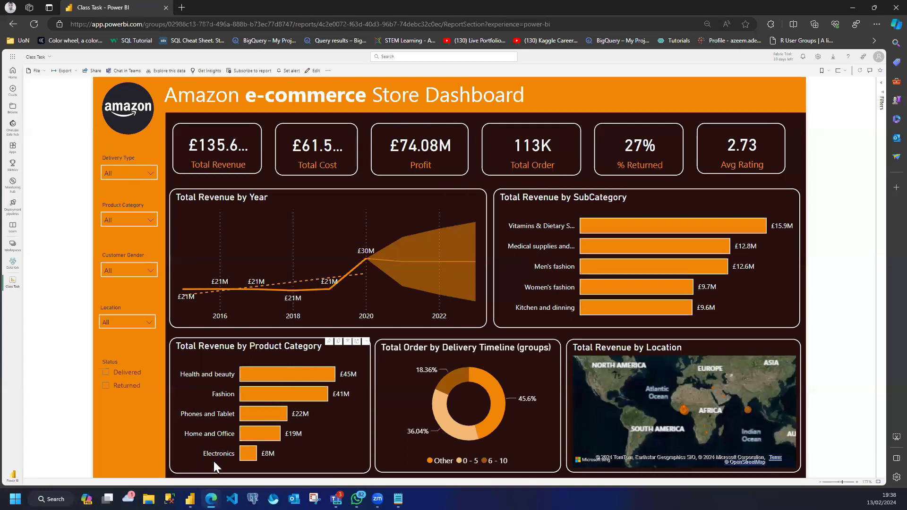
Switch back to Power BI Desktop, close the publishing confirmation and save the report
left_click(191, 448)
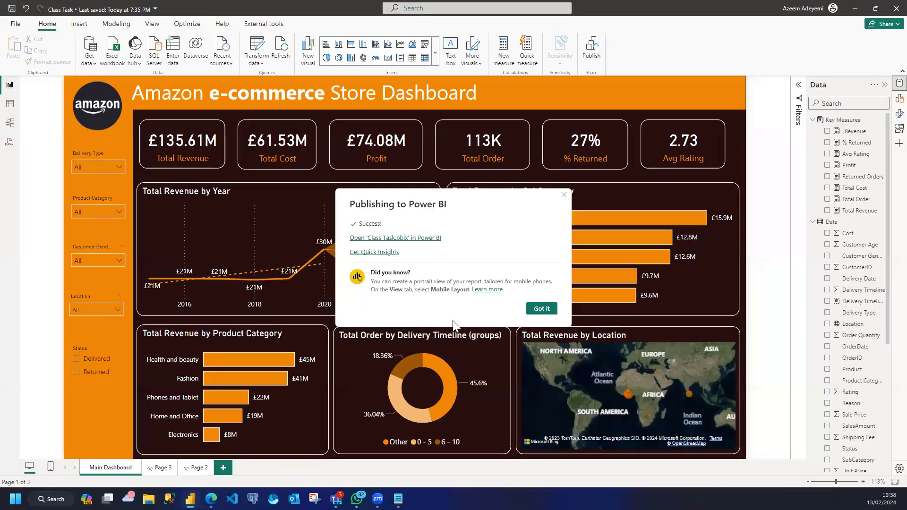
left_click(541, 308)
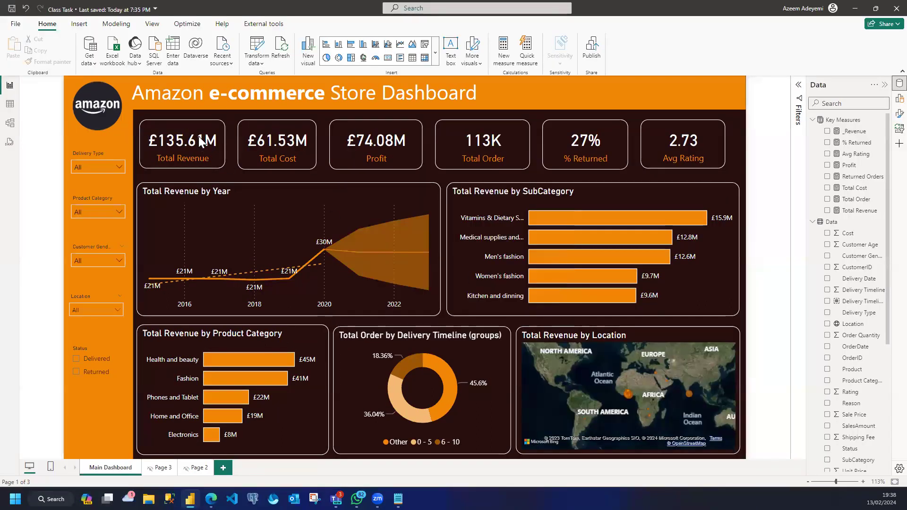
left_click(201, 141)
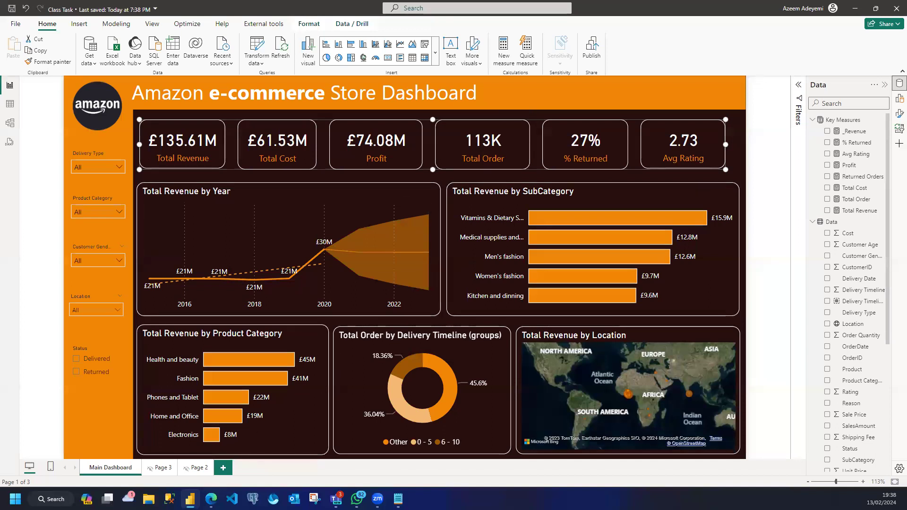
Switch to the browser and view the Users section of the Power BI service's admin portal
mouse_move(211, 499)
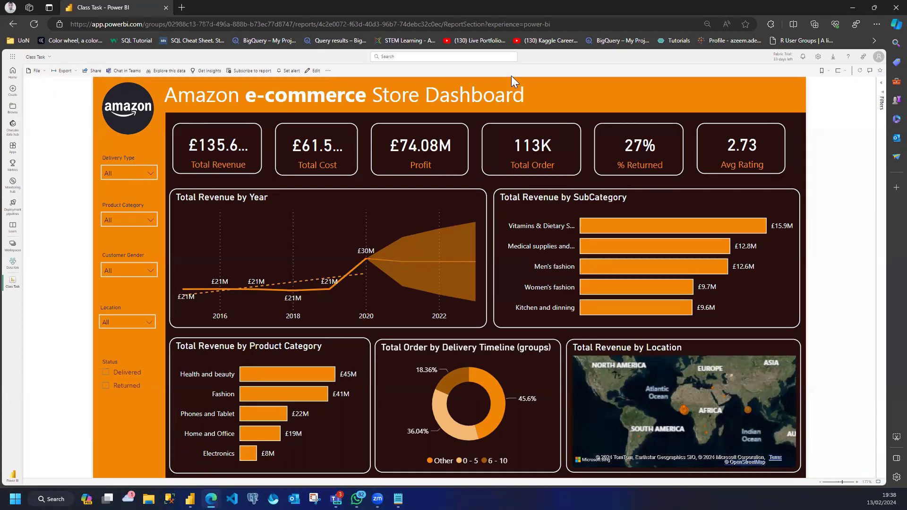
left_click(818, 58)
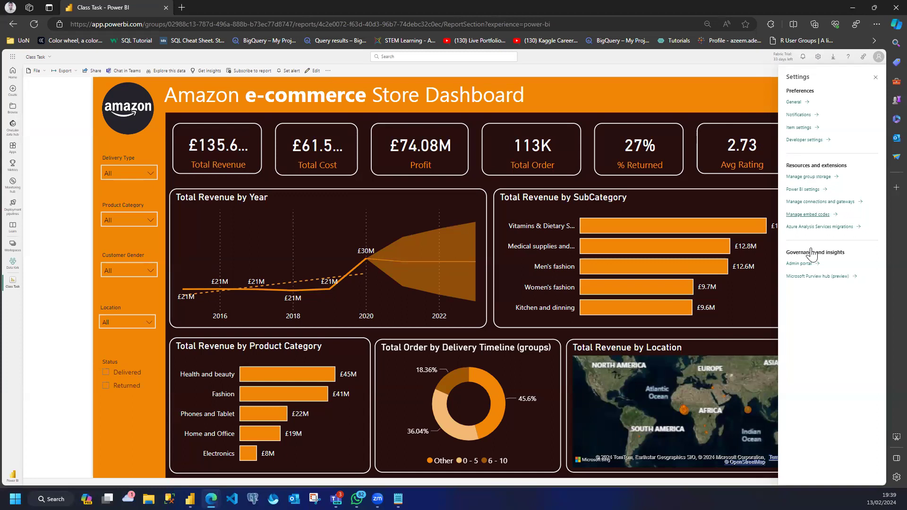
left_click(806, 264)
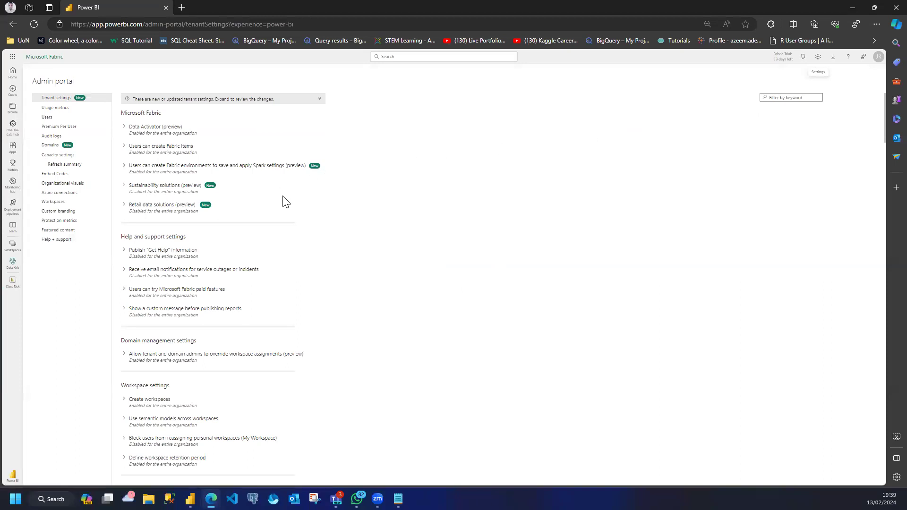
left_click(49, 118)
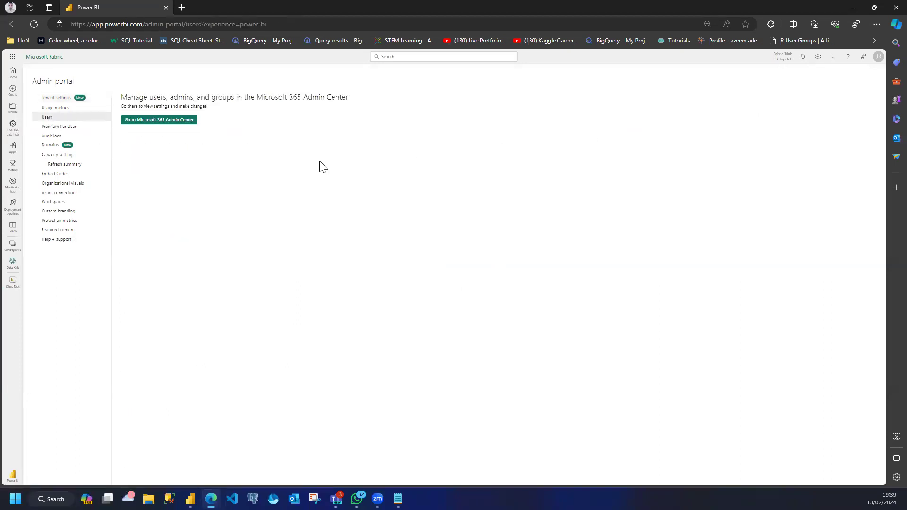
Return from the admin portal to the published report and open the service's settings
left_click(7, 29)
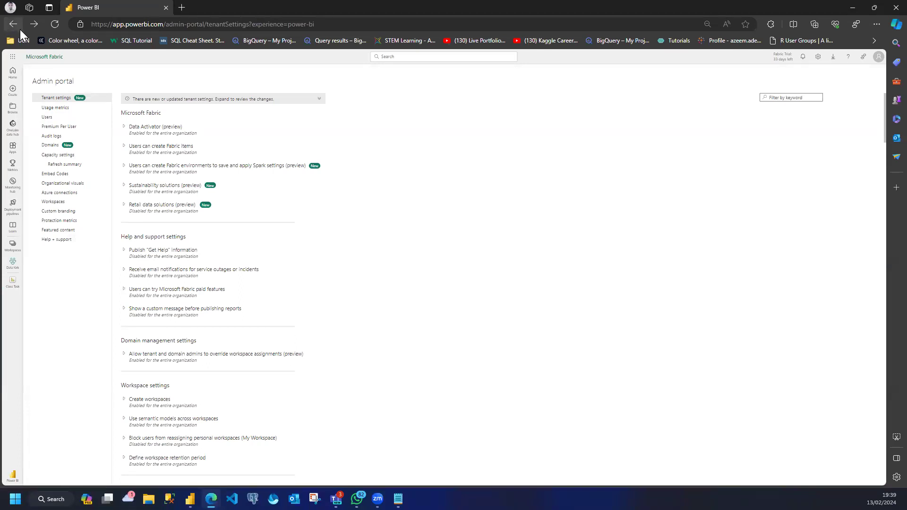
left_click(12, 26)
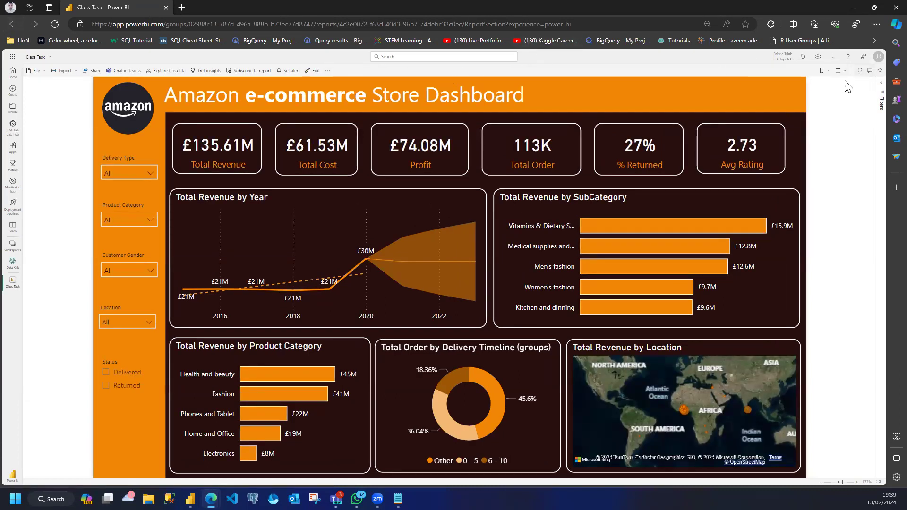
left_click(818, 57)
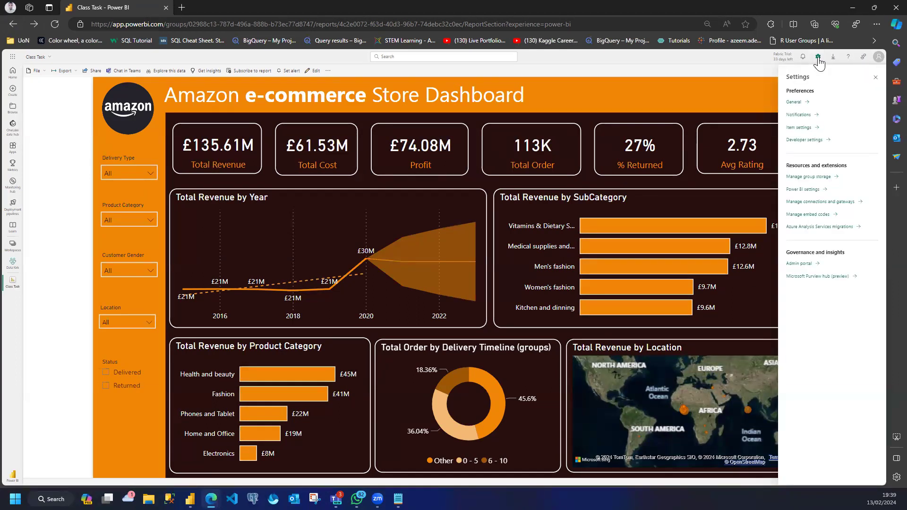